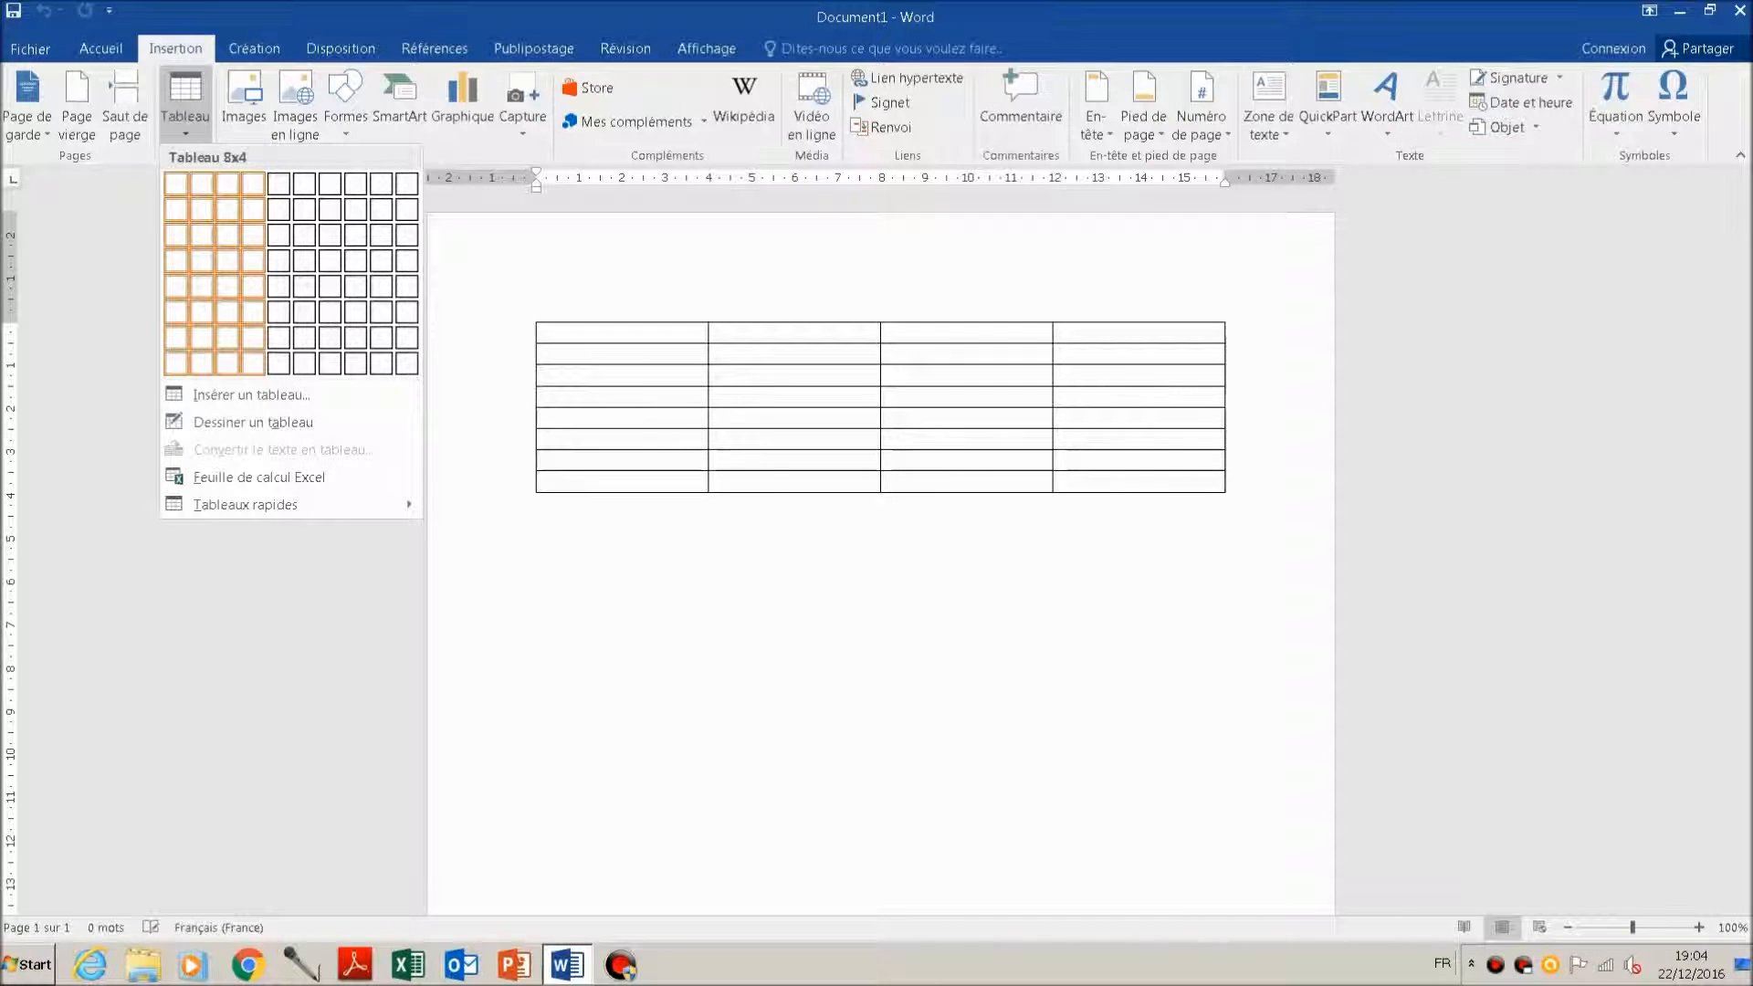
Step: Insert a table of 4 columns and 8 rows with the headers Nom, Prénom, Adresse and Code Postal in its first row
{"action": "left_click", "coordinate": [253, 362]}
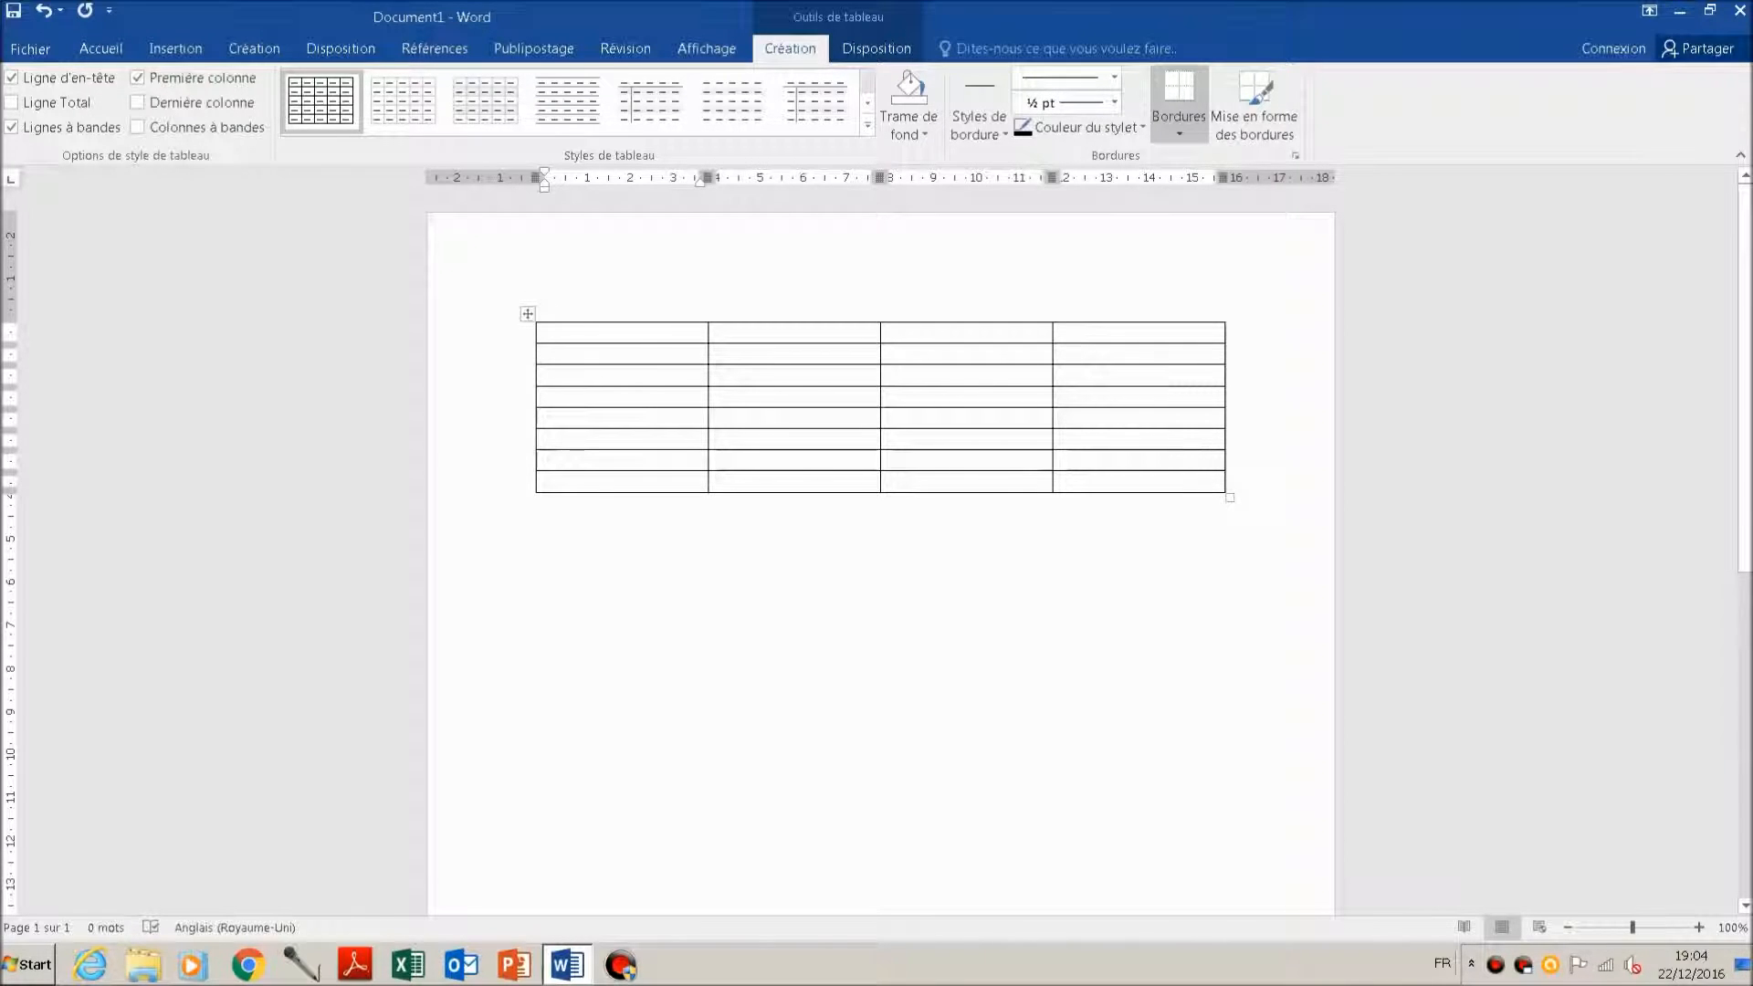
{"action": "type", "text": "Nom"}
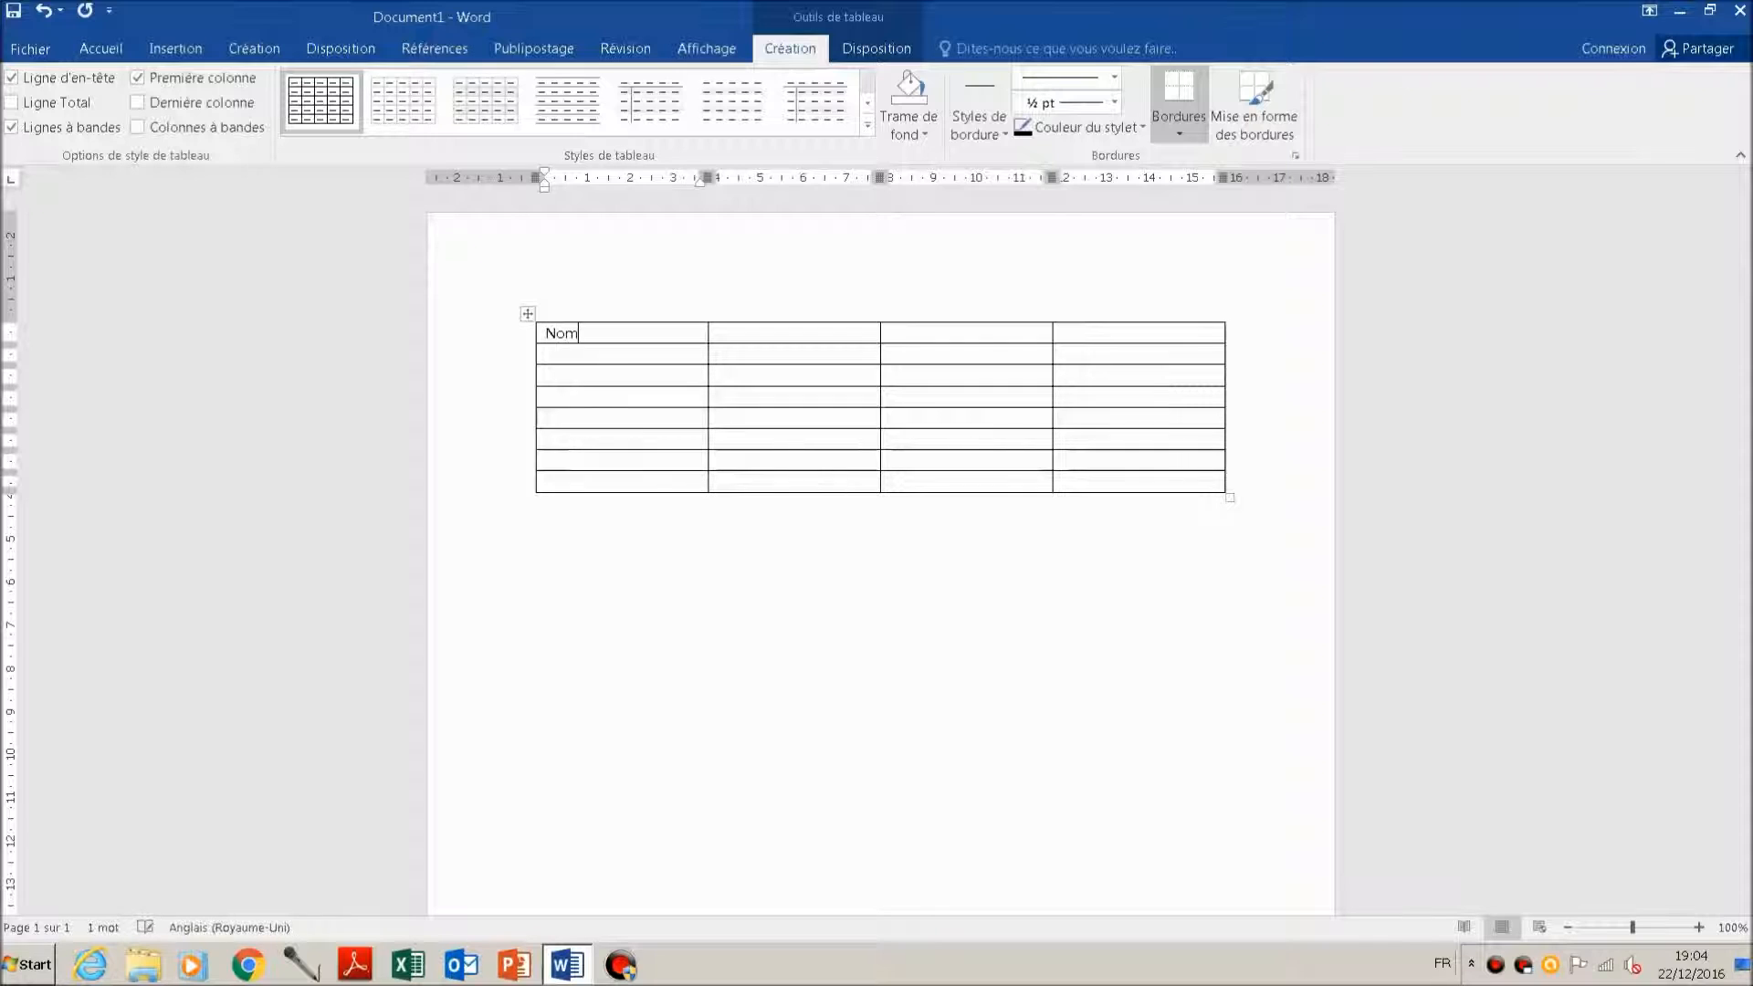
{"action": "key", "text": "Tab"}
{"action": "type", "text": "Prénom"}
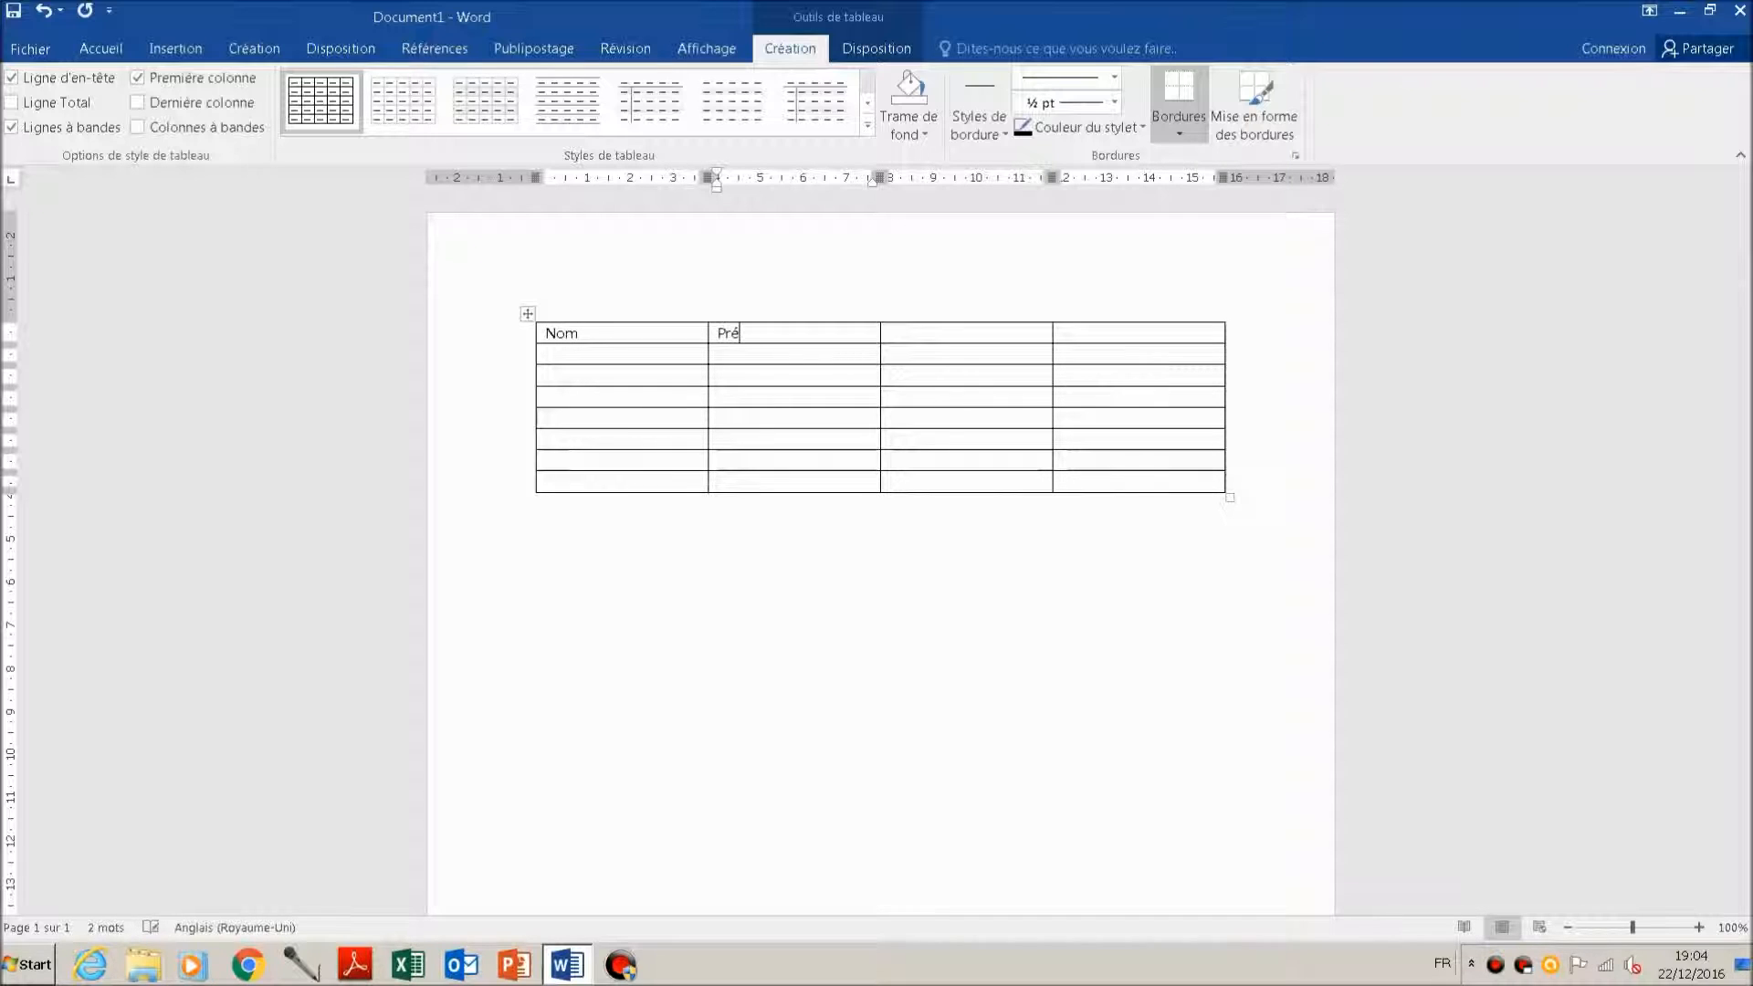
{"action": "key", "text": "Tab"}
{"action": "type", "text": "Adresse"}
{"action": "key", "text": "Tab"}
{"action": "type", "text": "Code Posta"}
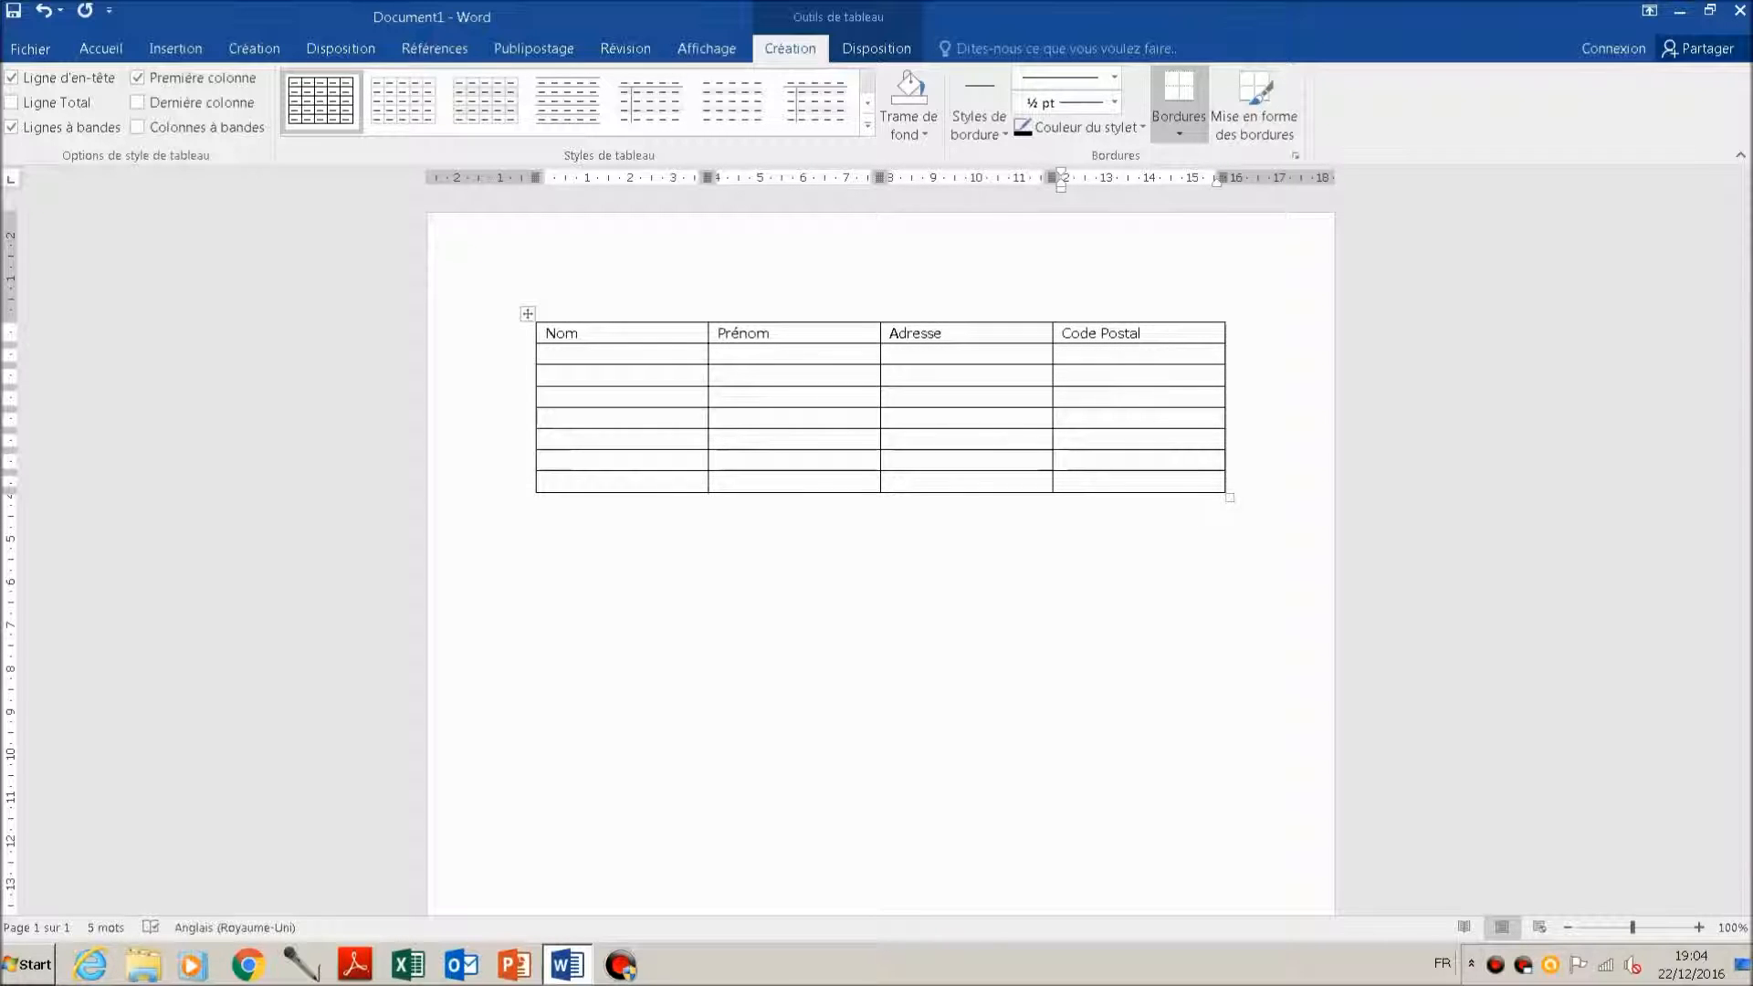
Step: Fill the cells of the table's header row with the green theme colour
{"action": "key", "text": "shift+Home"}
{"action": "key", "text": "shift+Left"}
{"action": "key", "text": "shift+Left"}
{"action": "key", "text": "shift+Left"}
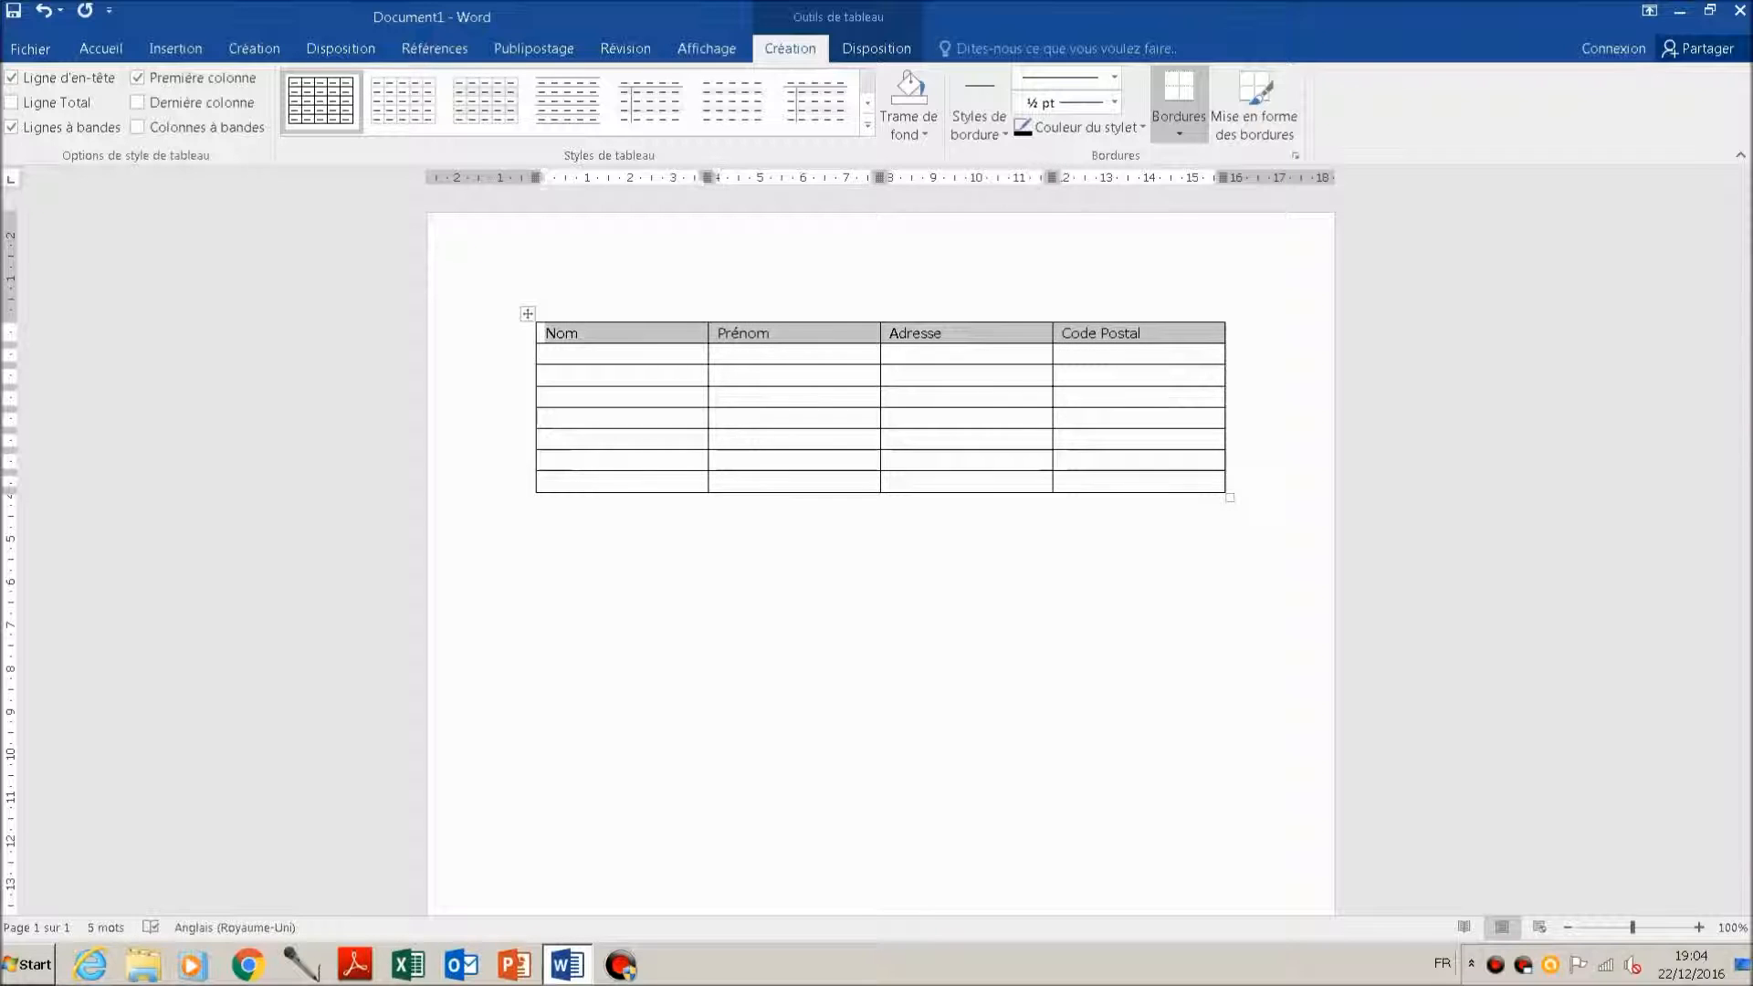
{"action": "right_click", "coordinate": [585, 334]}
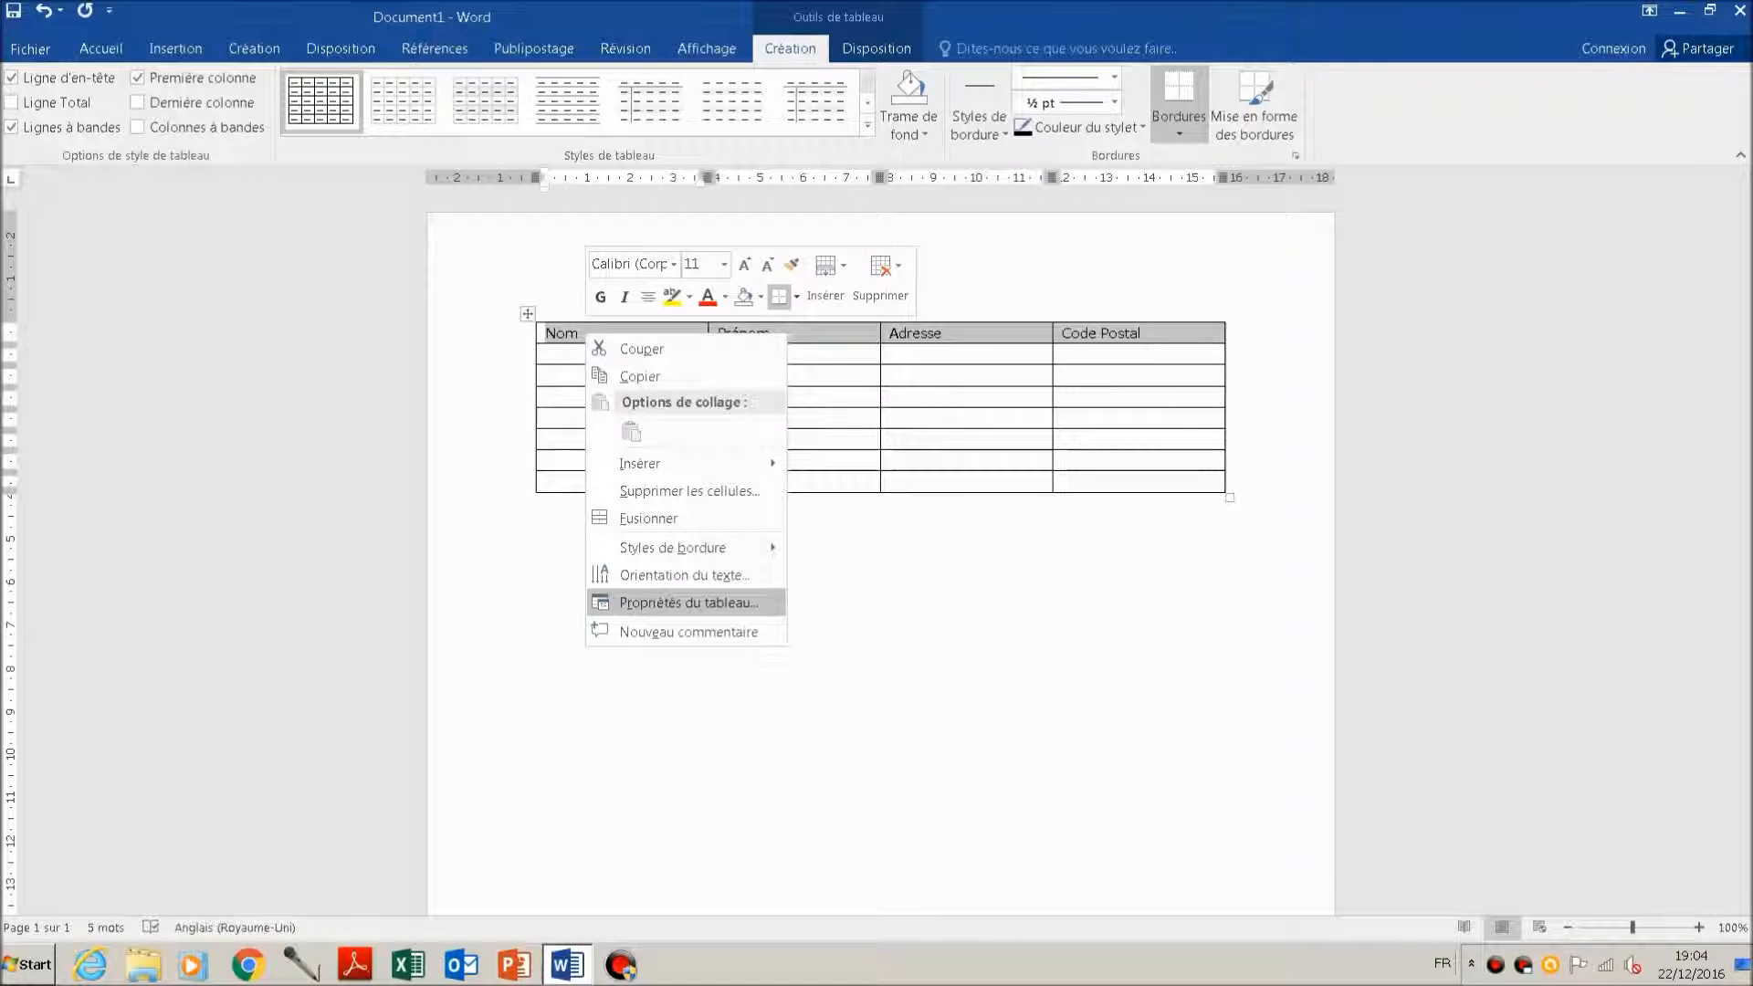
{"action": "left_click", "coordinate": [688, 602]}
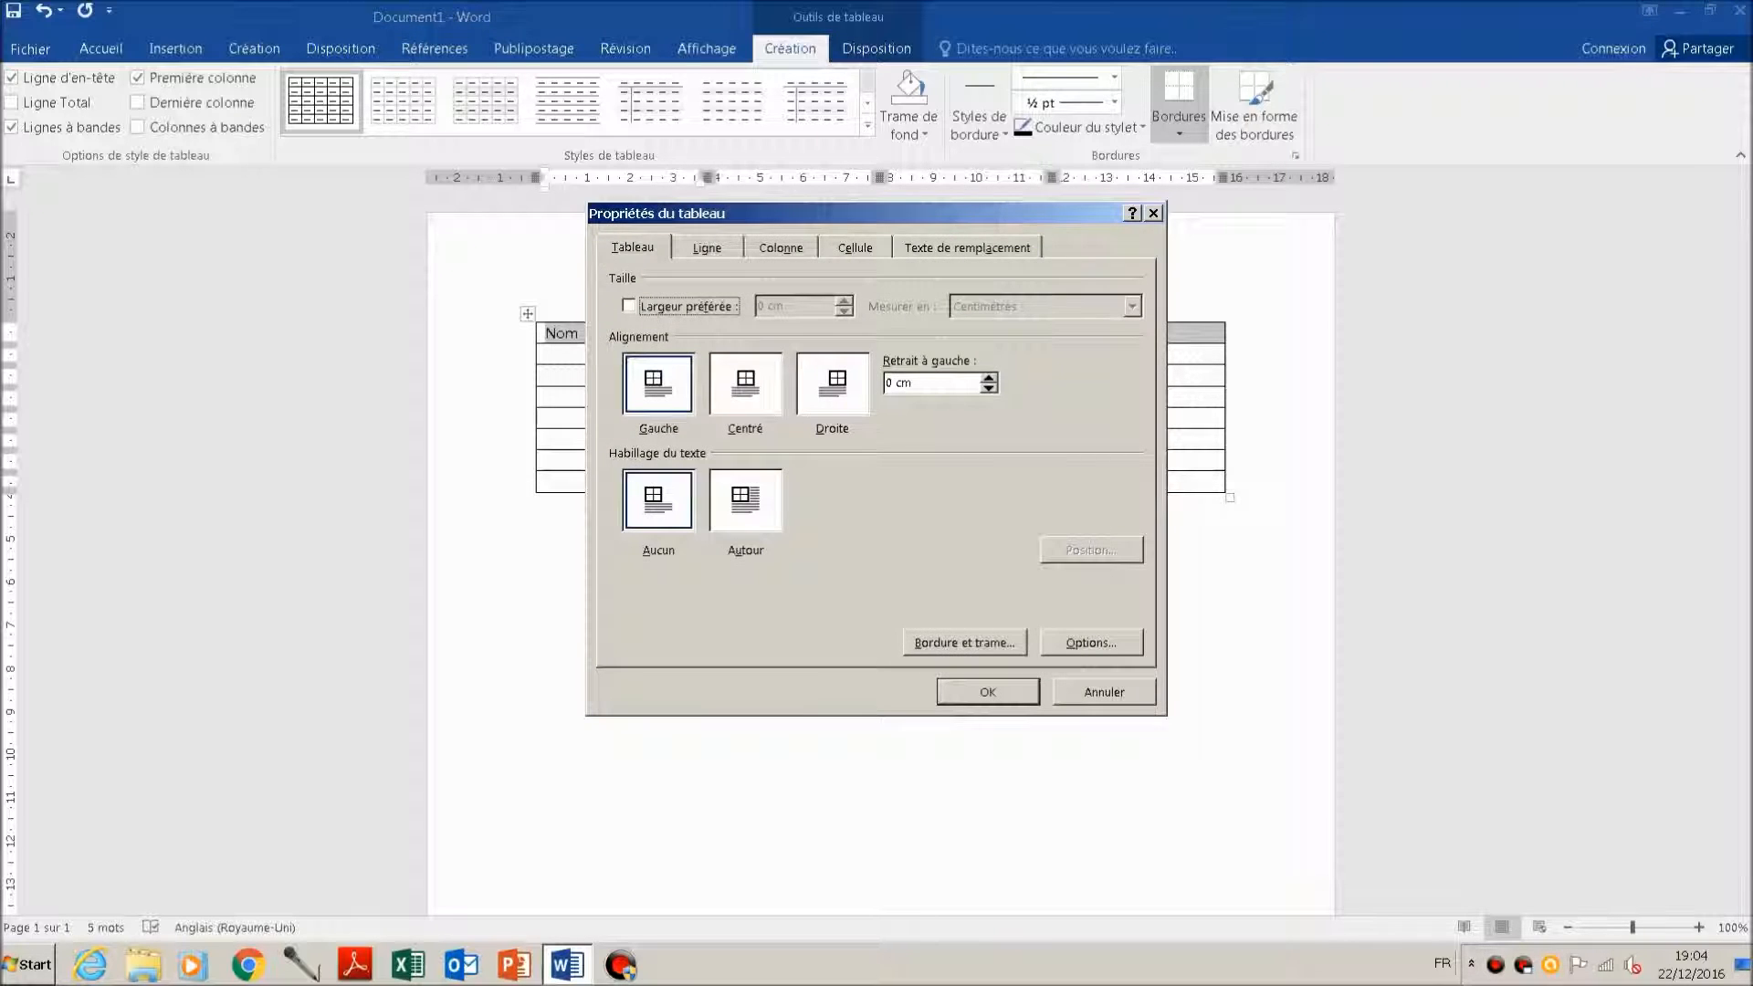
{"action": "left_click", "coordinate": [964, 642]}
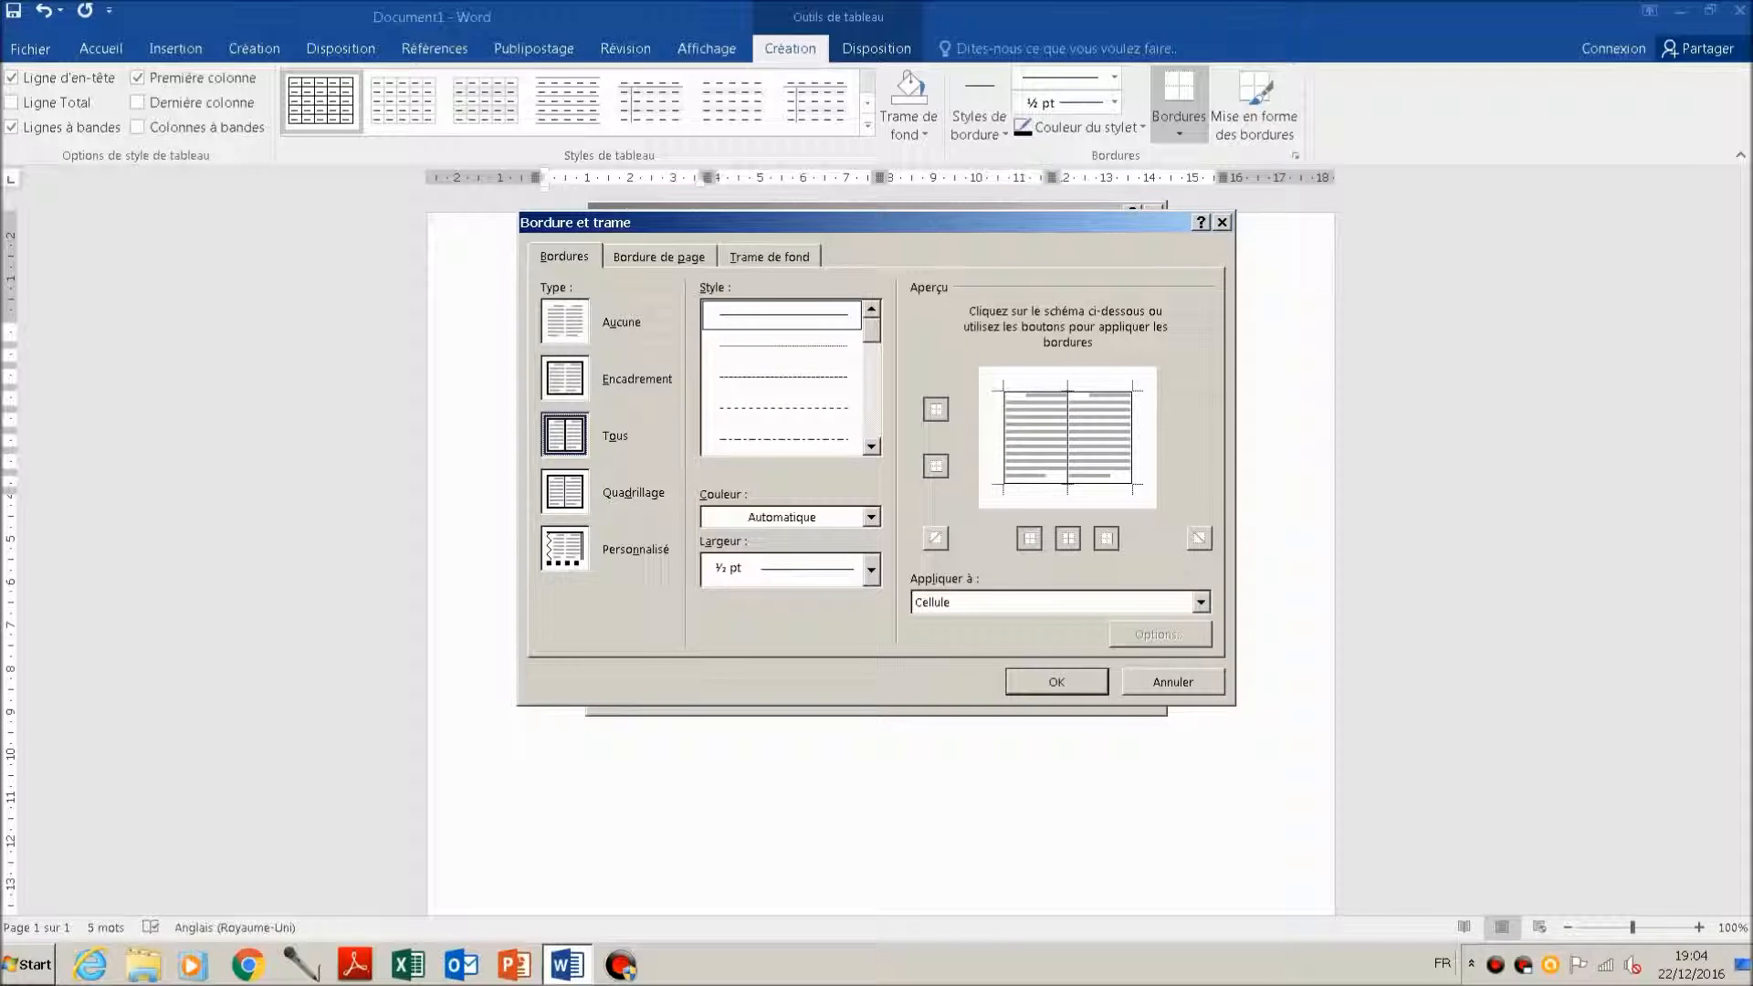
{"action": "left_click", "coordinate": [769, 256]}
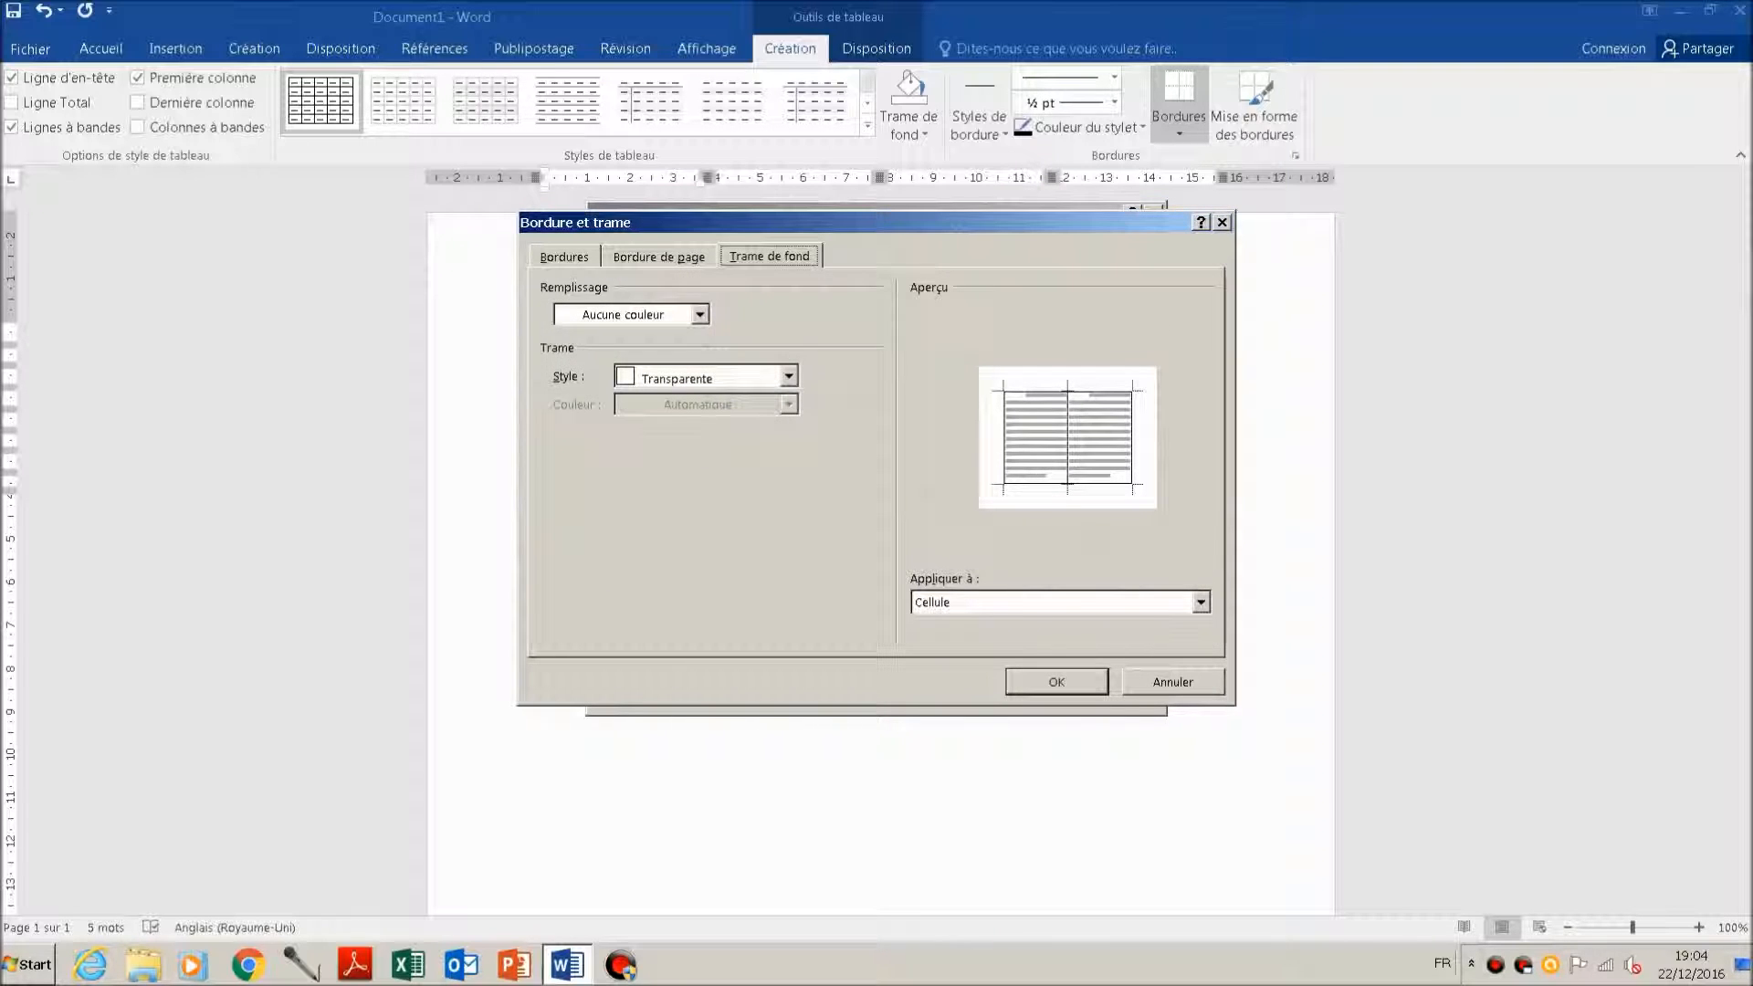
{"action": "left_click", "coordinate": [700, 315]}
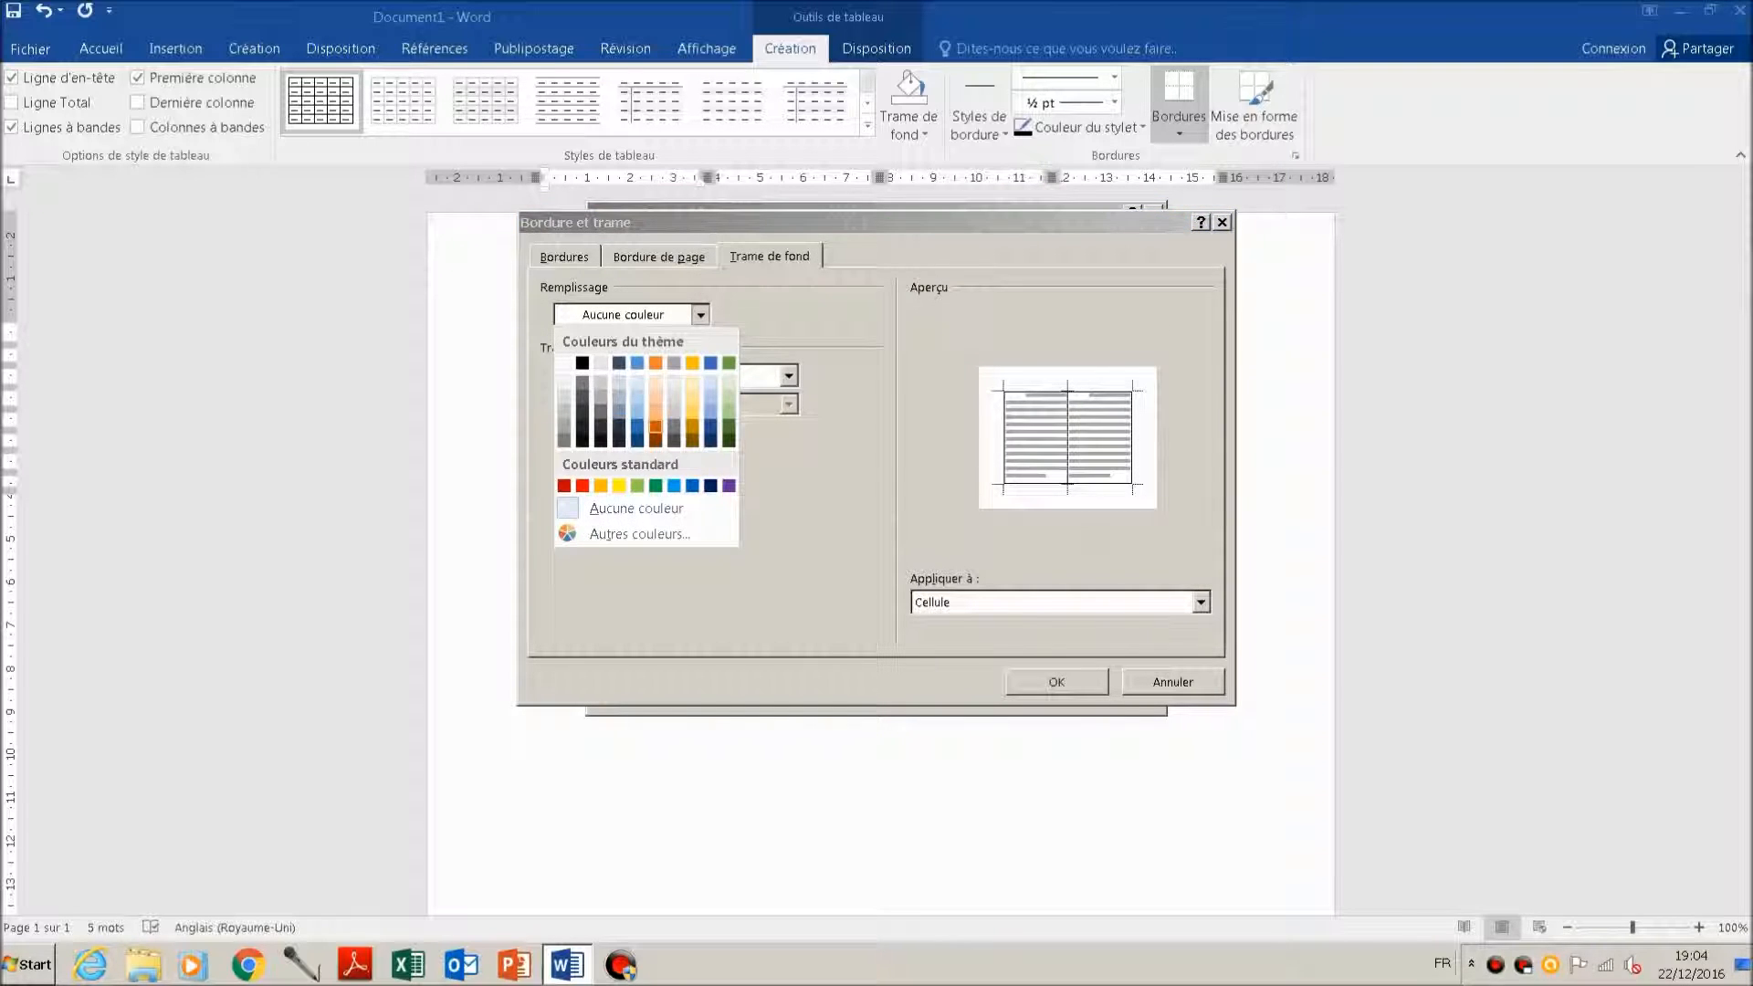
{"action": "left_click", "coordinate": [729, 364]}
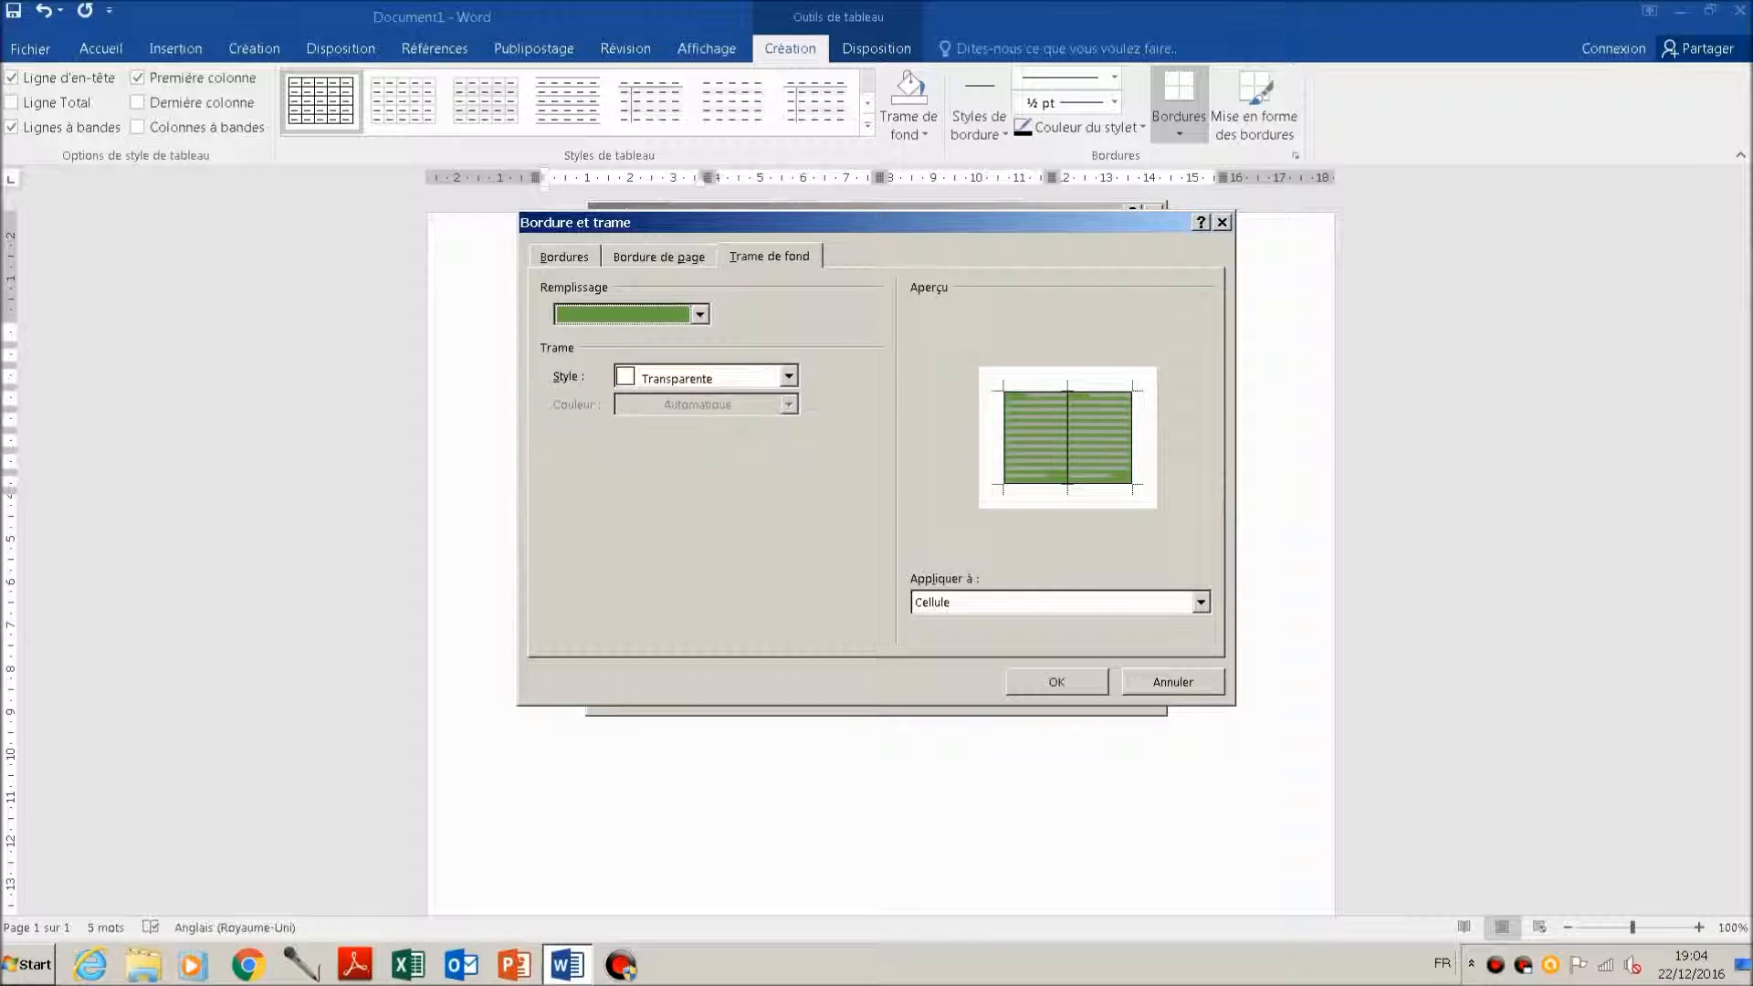
{"action": "left_click", "coordinate": [1056, 681]}
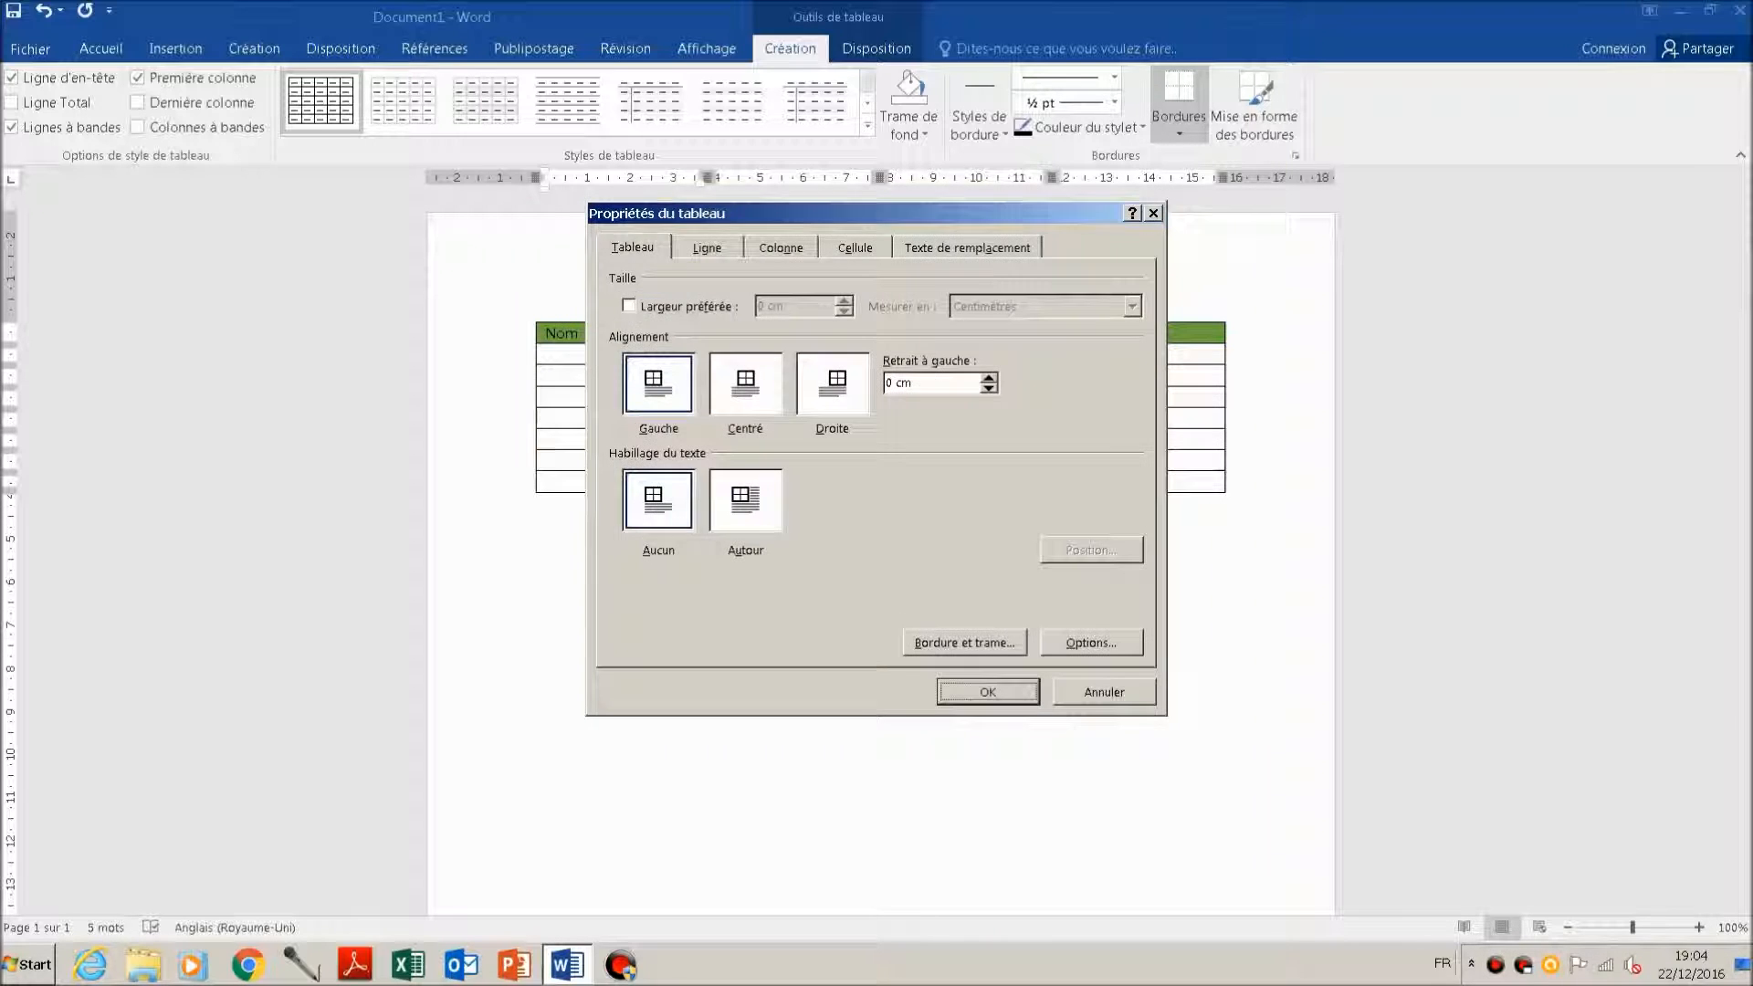
{"action": "key", "text": "Return"}
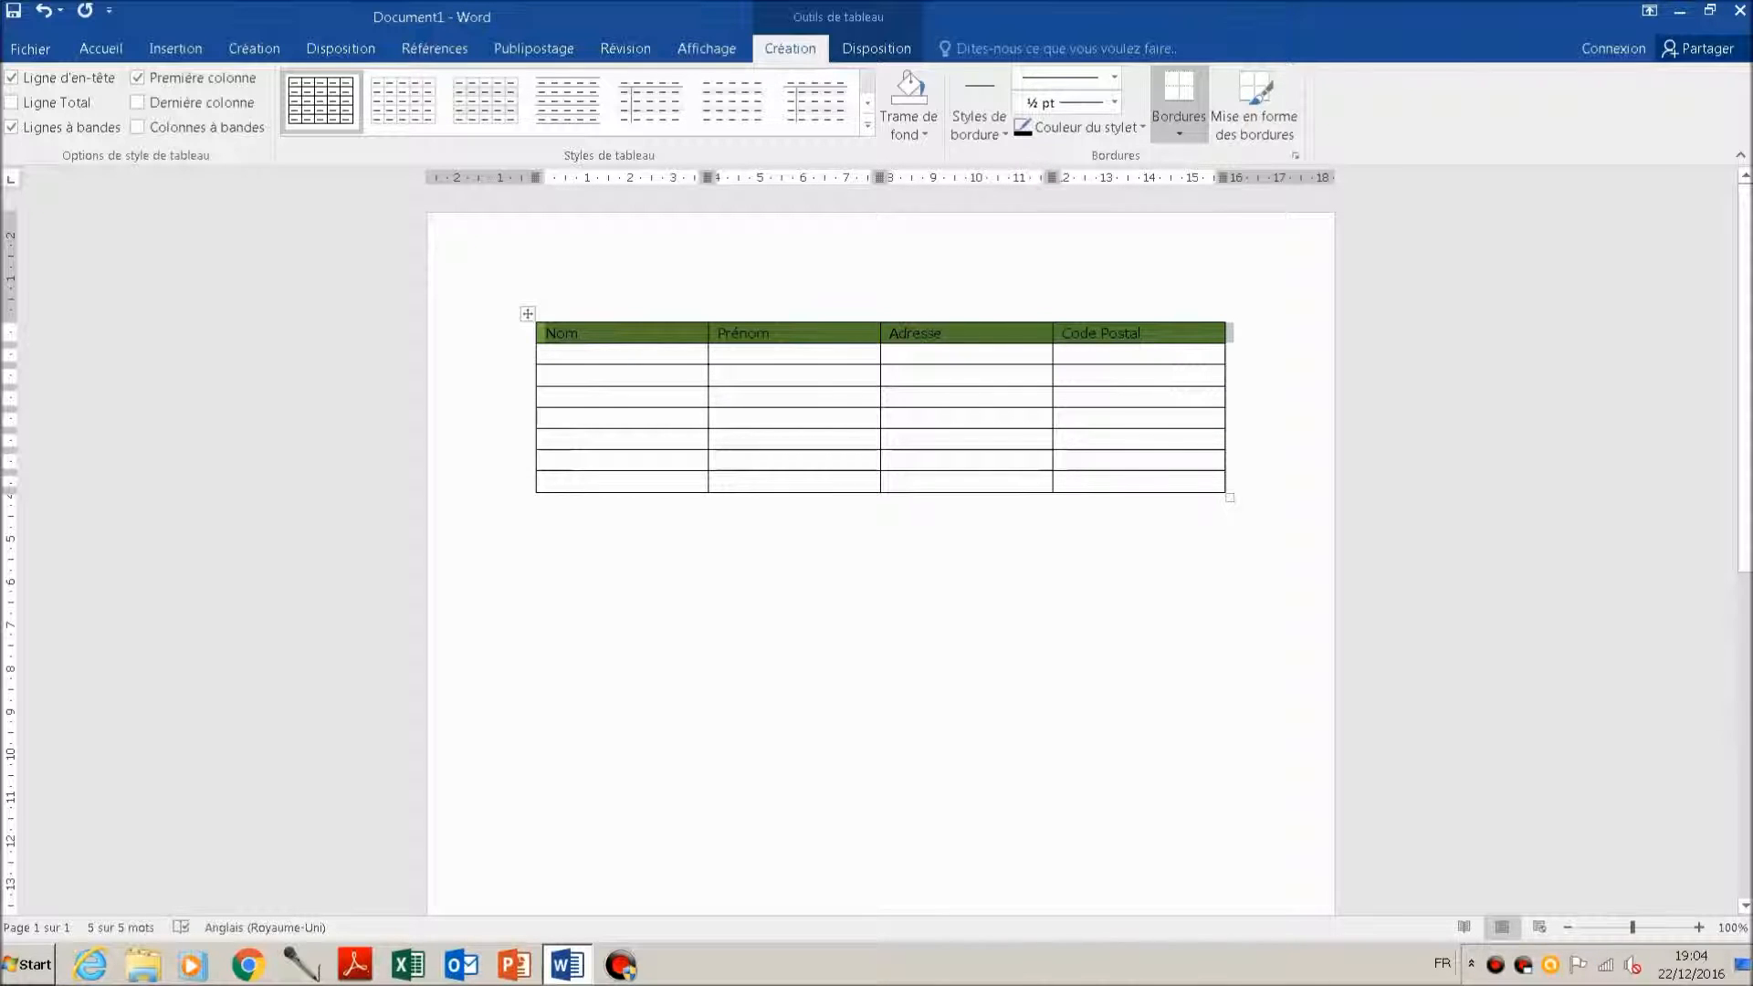
{"action": "left_click", "coordinate": [546, 418]}
{"action": "left_click", "coordinate": [546, 397]}
{"action": "left_click", "coordinate": [546, 376]}
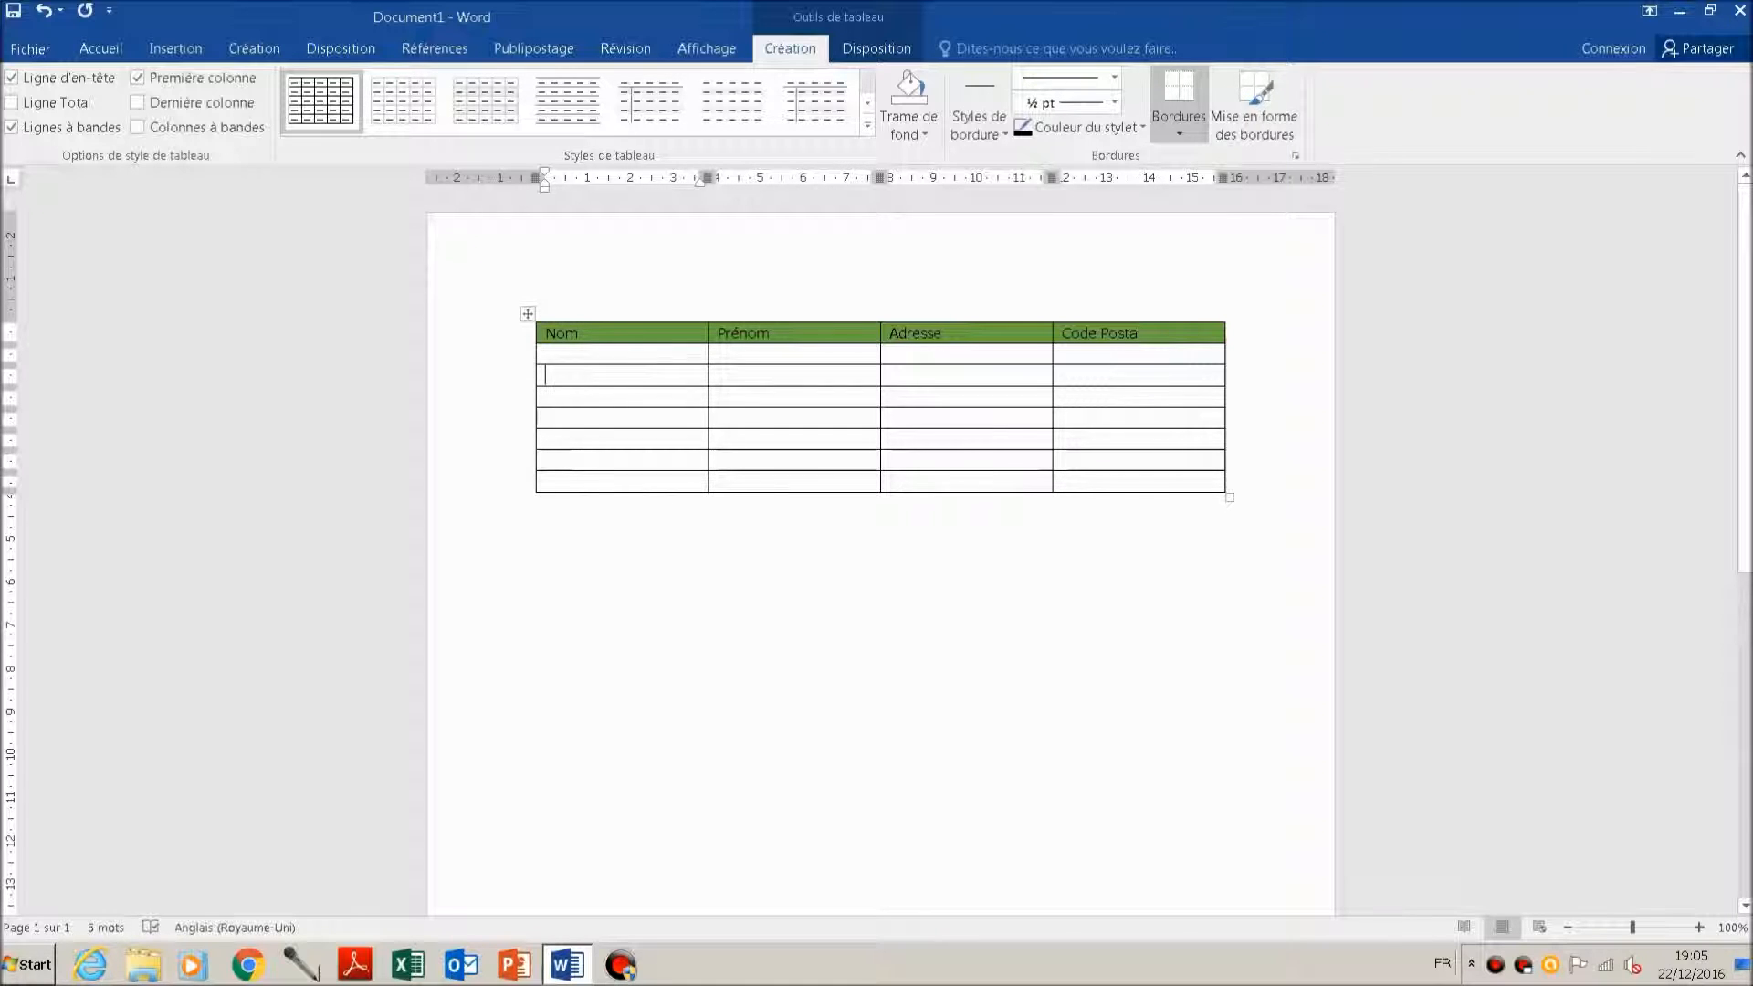
{"action": "key", "text": "shift+Down"}
{"action": "key", "text": "shift+Down"}
{"action": "key", "text": "shift+Down"}
{"action": "key", "text": "shift+Down"}
{"action": "key", "text": "shift+Down"}
{"action": "key", "text": "shift+Right"}
{"action": "key", "text": "shift+Right"}
{"action": "key", "text": "shift+Right"}
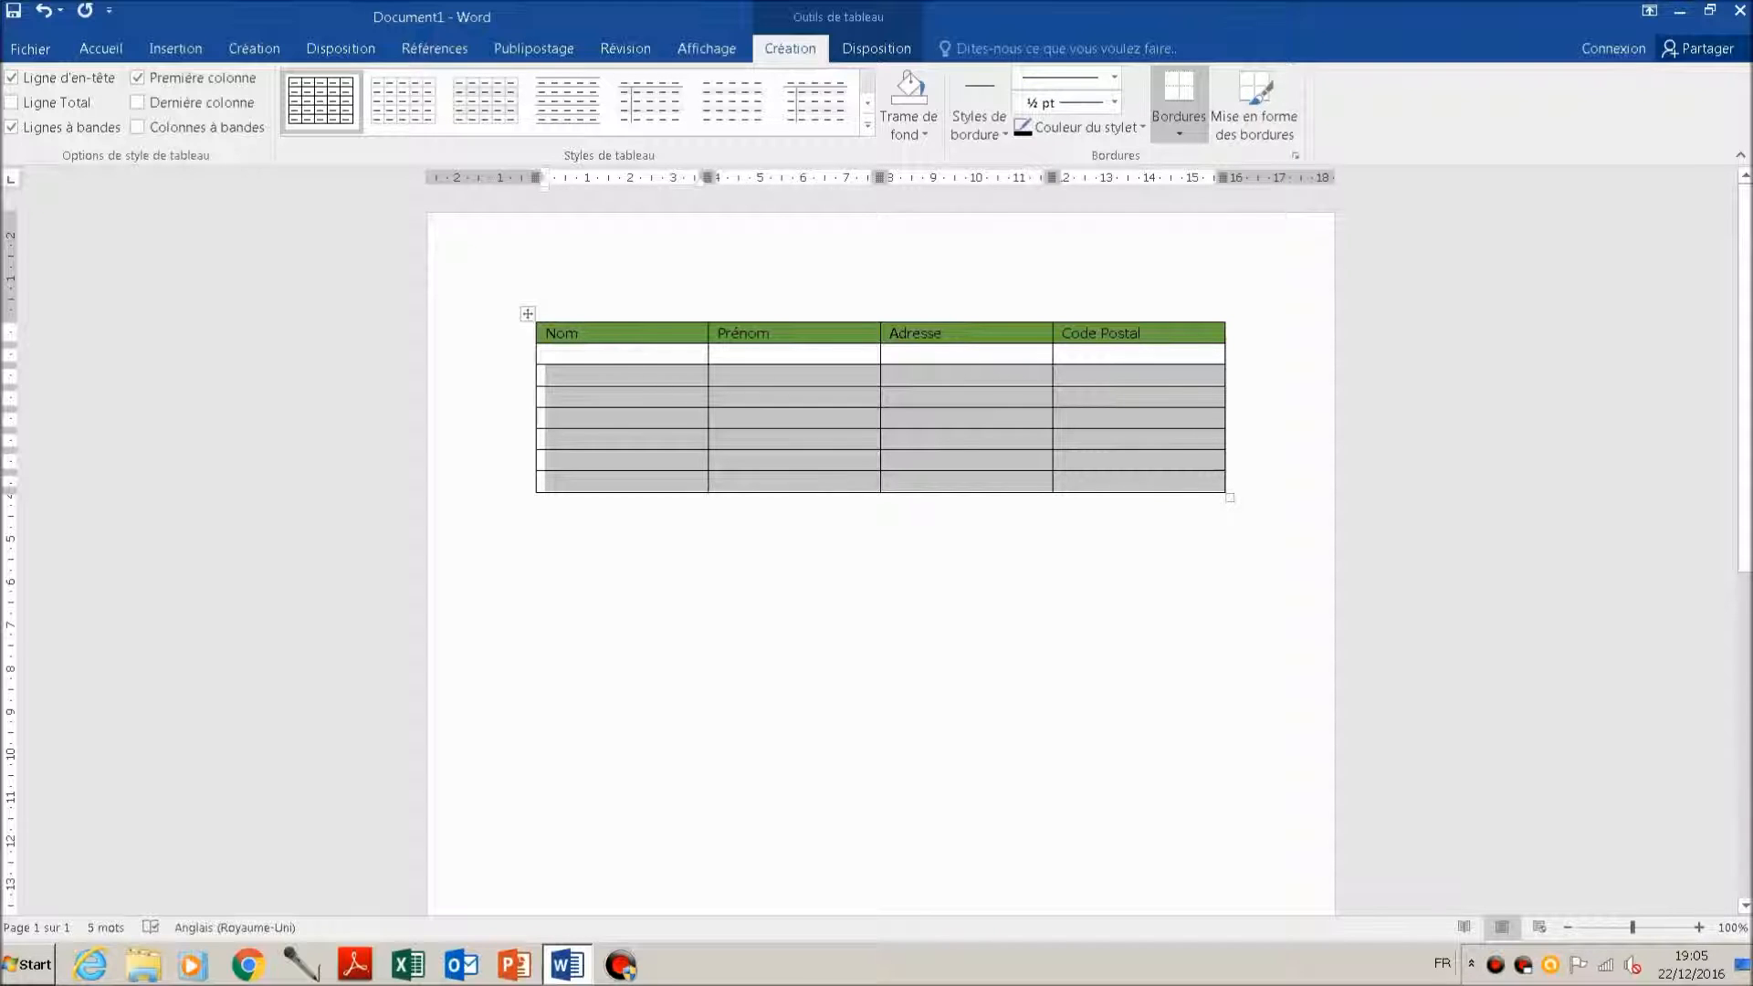
Step: Insert one row below the table's third row
{"action": "left_click", "coordinate": [560, 376]}
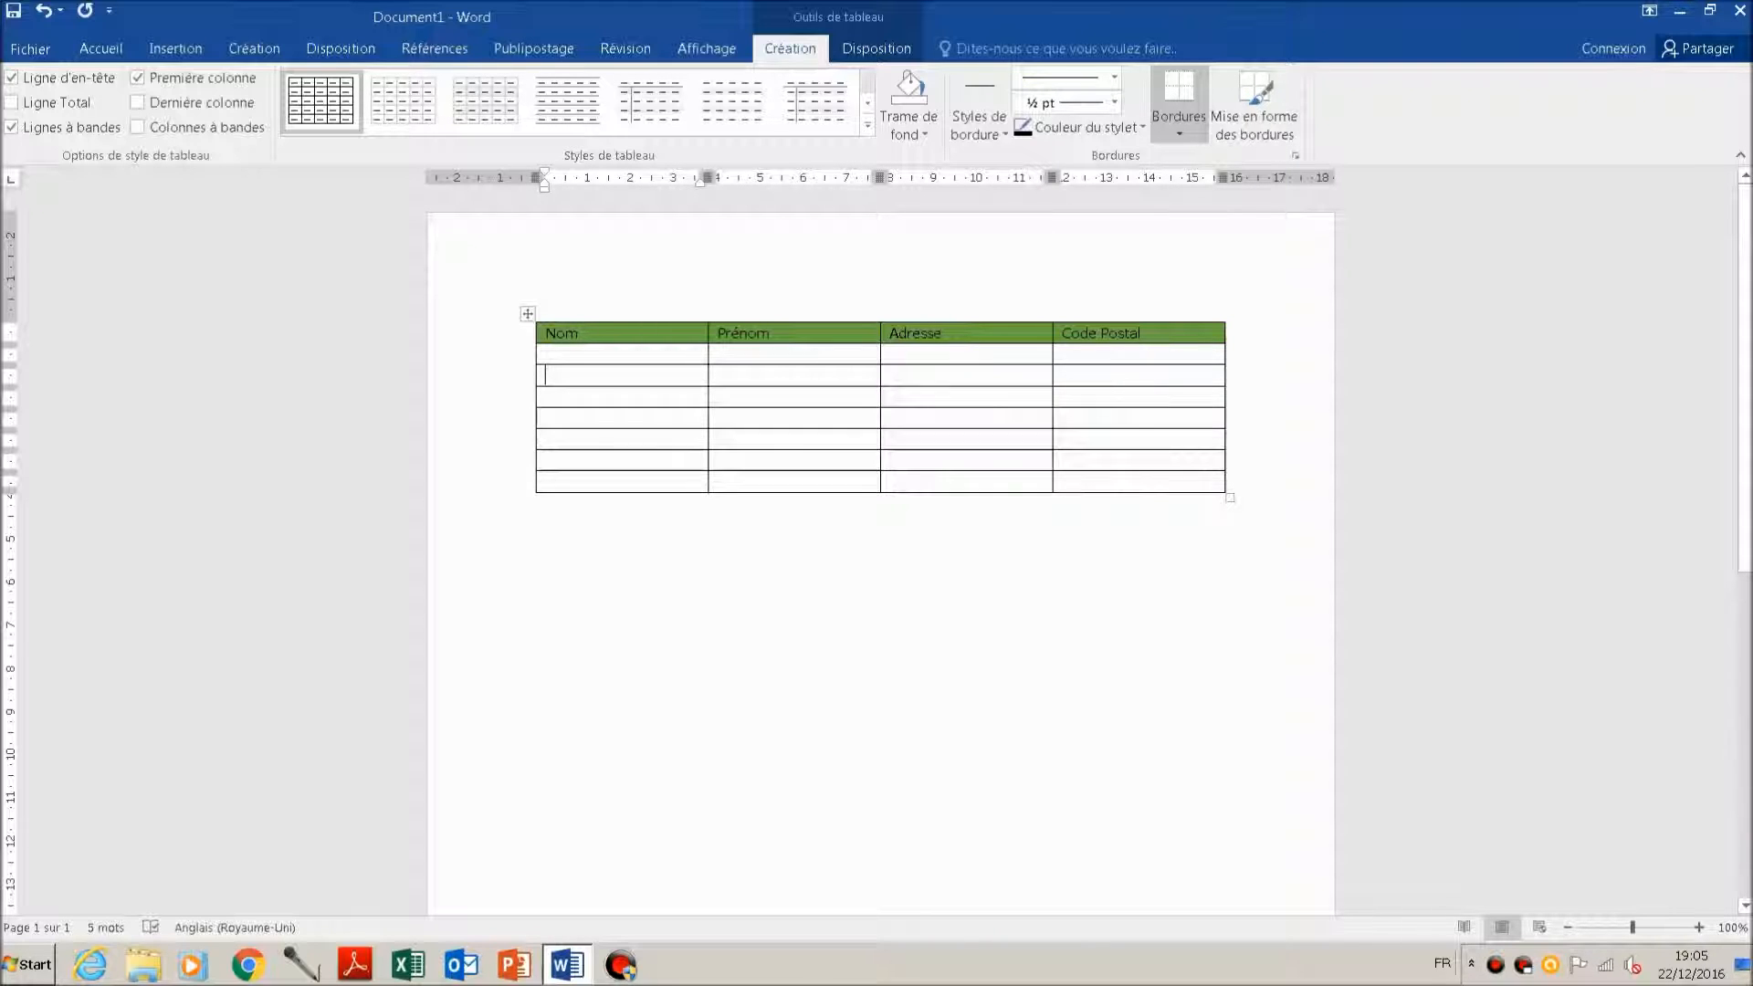
{"action": "right_click", "coordinate": [560, 375]}
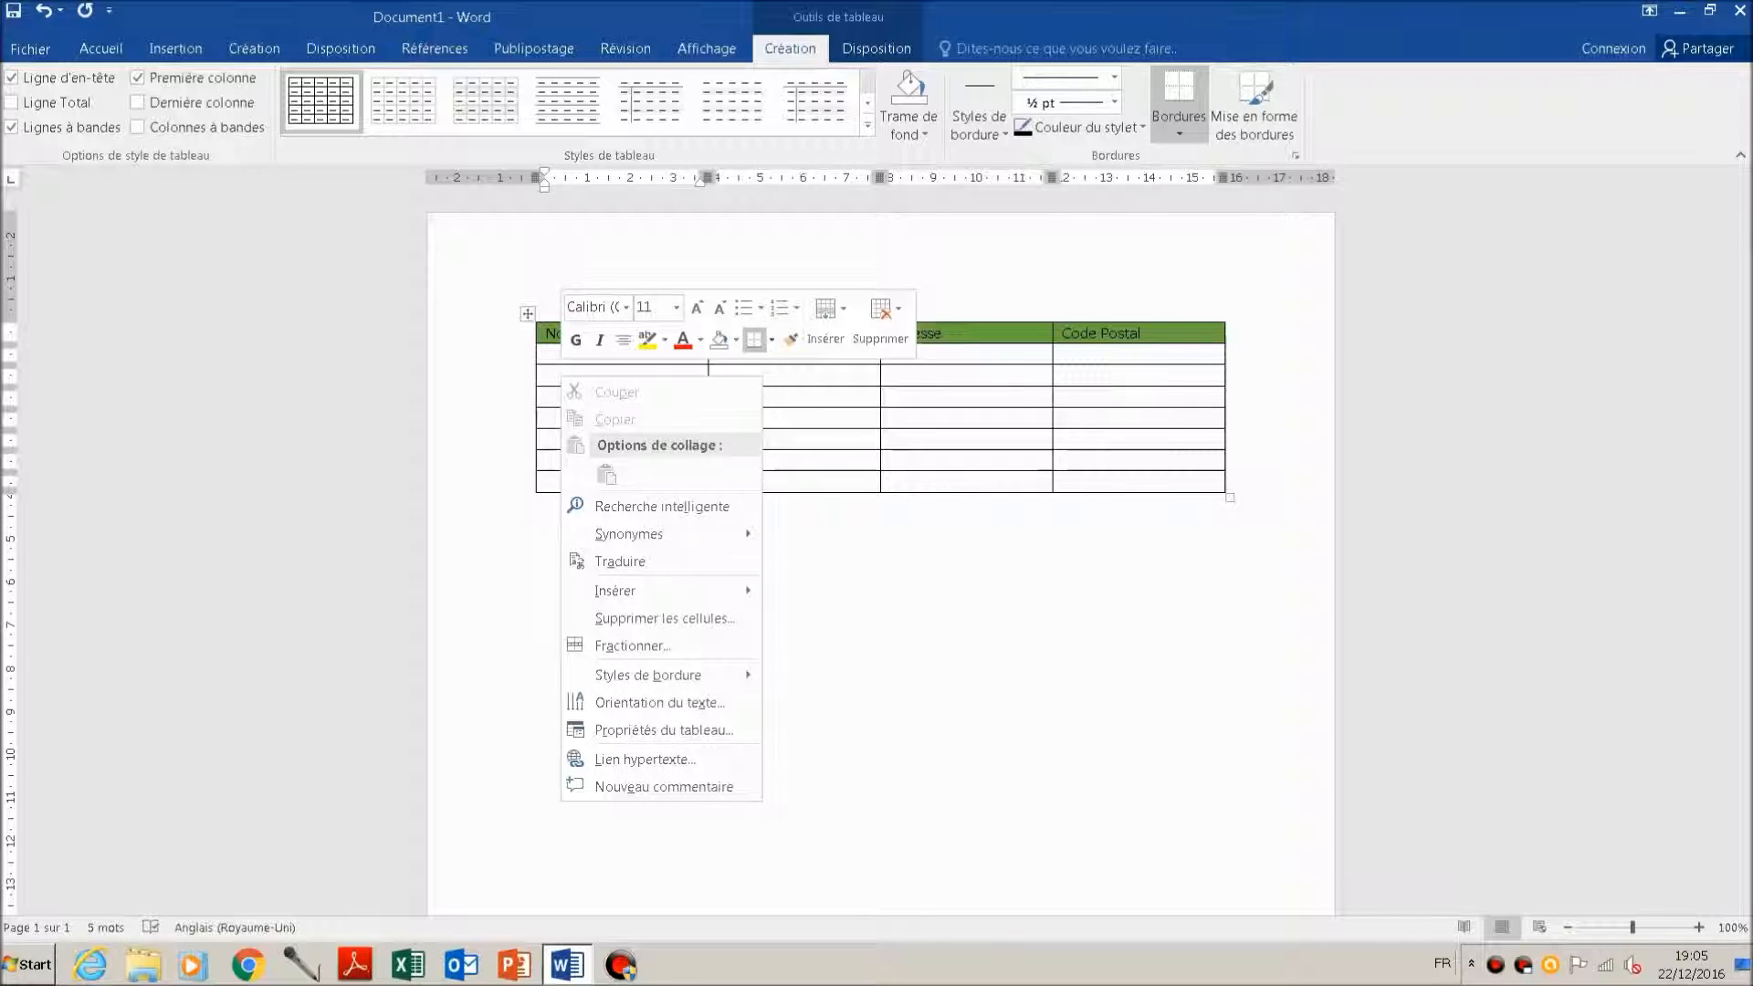
{"action": "mouse_move", "coordinate": [640, 591]}
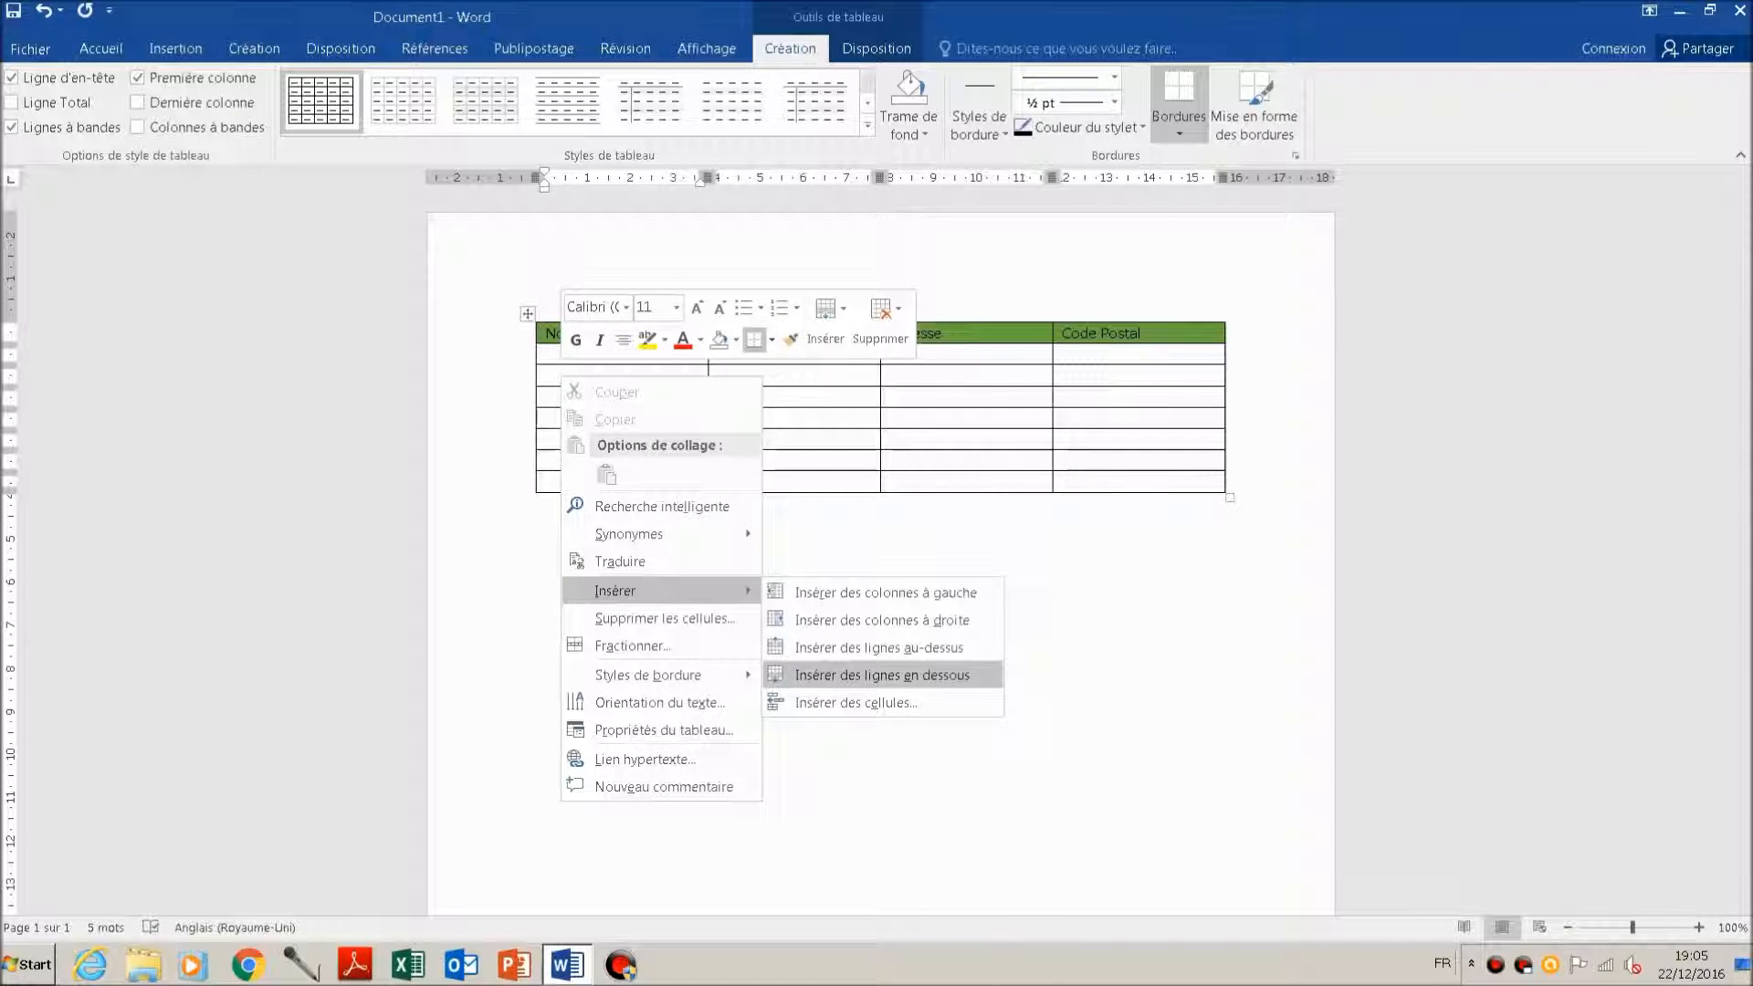
{"action": "left_click", "coordinate": [882, 674]}
Step: Select the eight empty rows under the header and insert the same number of rows below them
{"action": "left_click", "coordinate": [545, 375]}
{"action": "left_click", "coordinate": [545, 355]}
{"action": "left_click_drag", "start_coordinate": [566, 354], "coordinate": [1141, 503]}
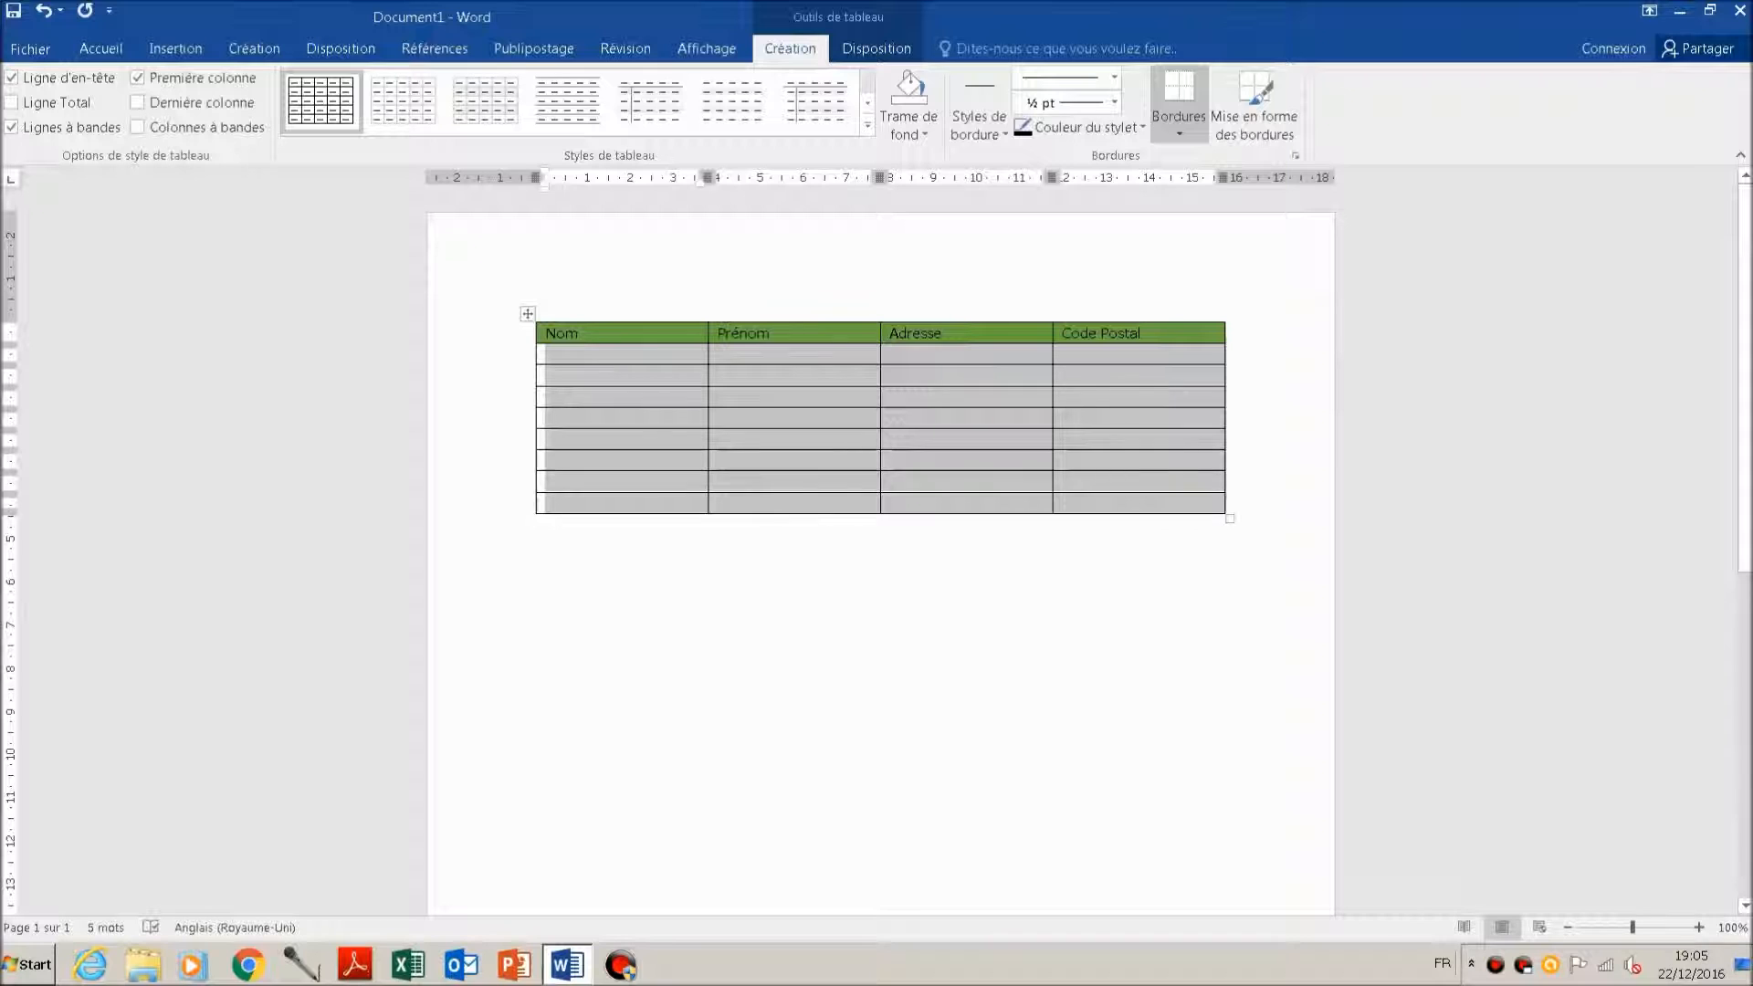
{"action": "right_click", "coordinate": [594, 355]}
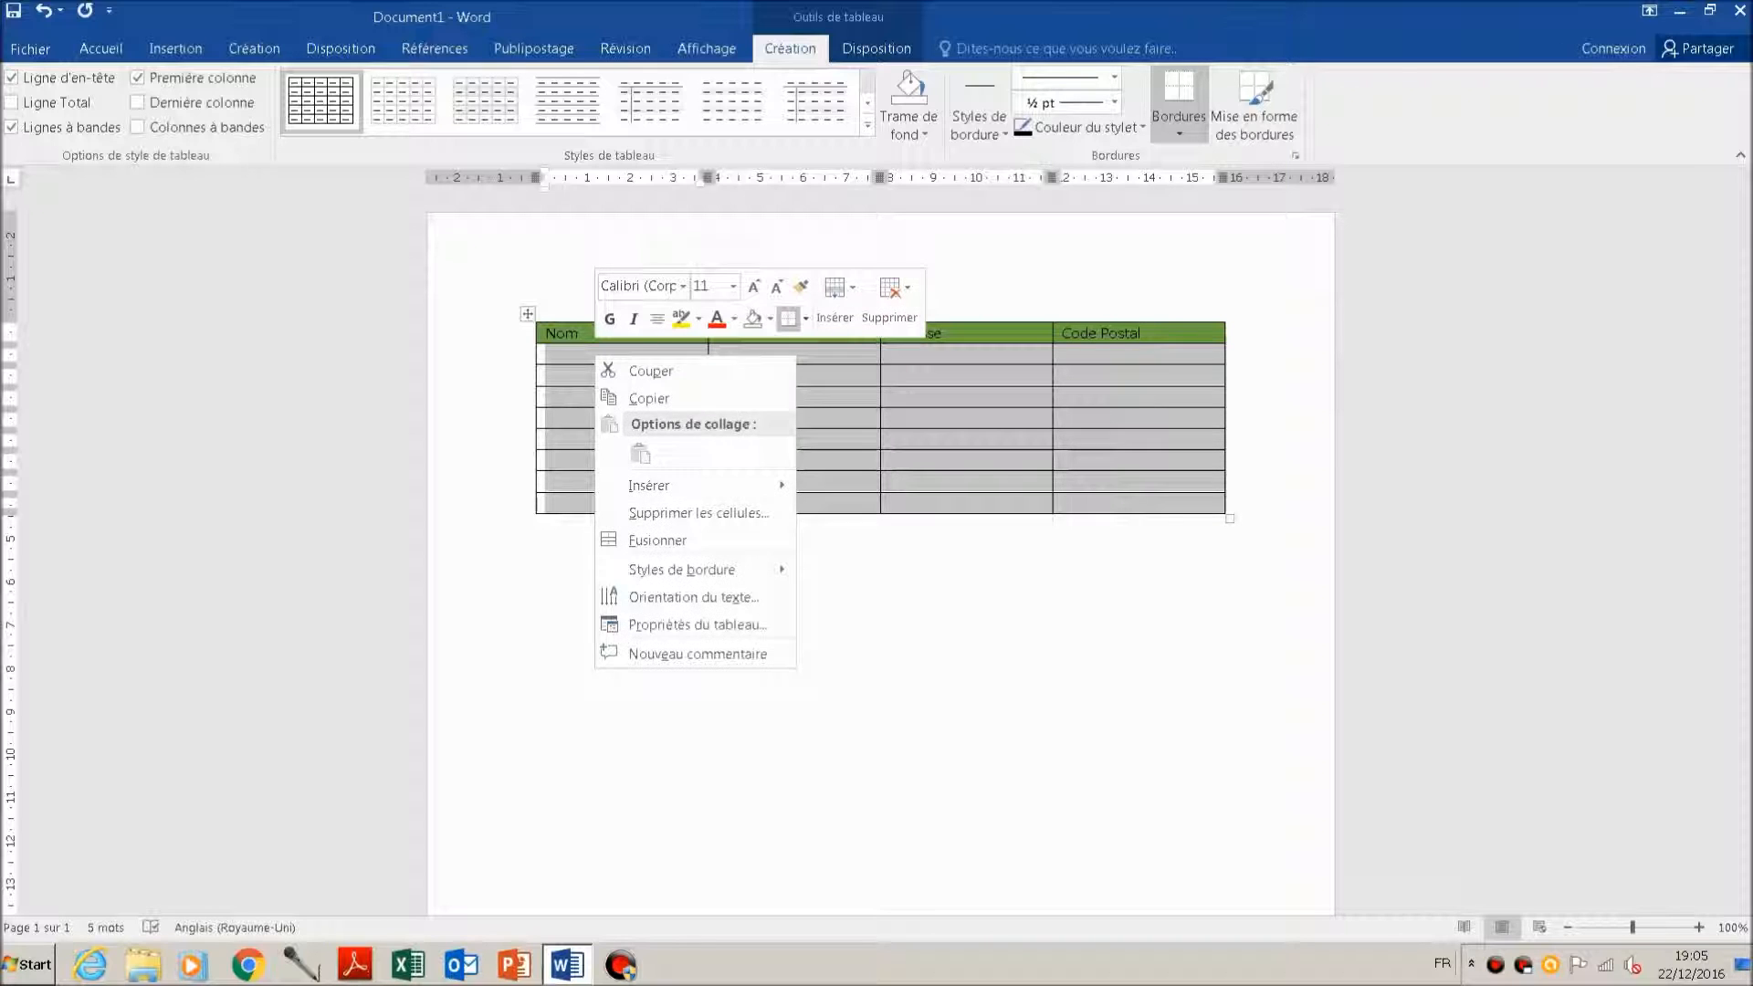
{"action": "mouse_move", "coordinate": [694, 485]}
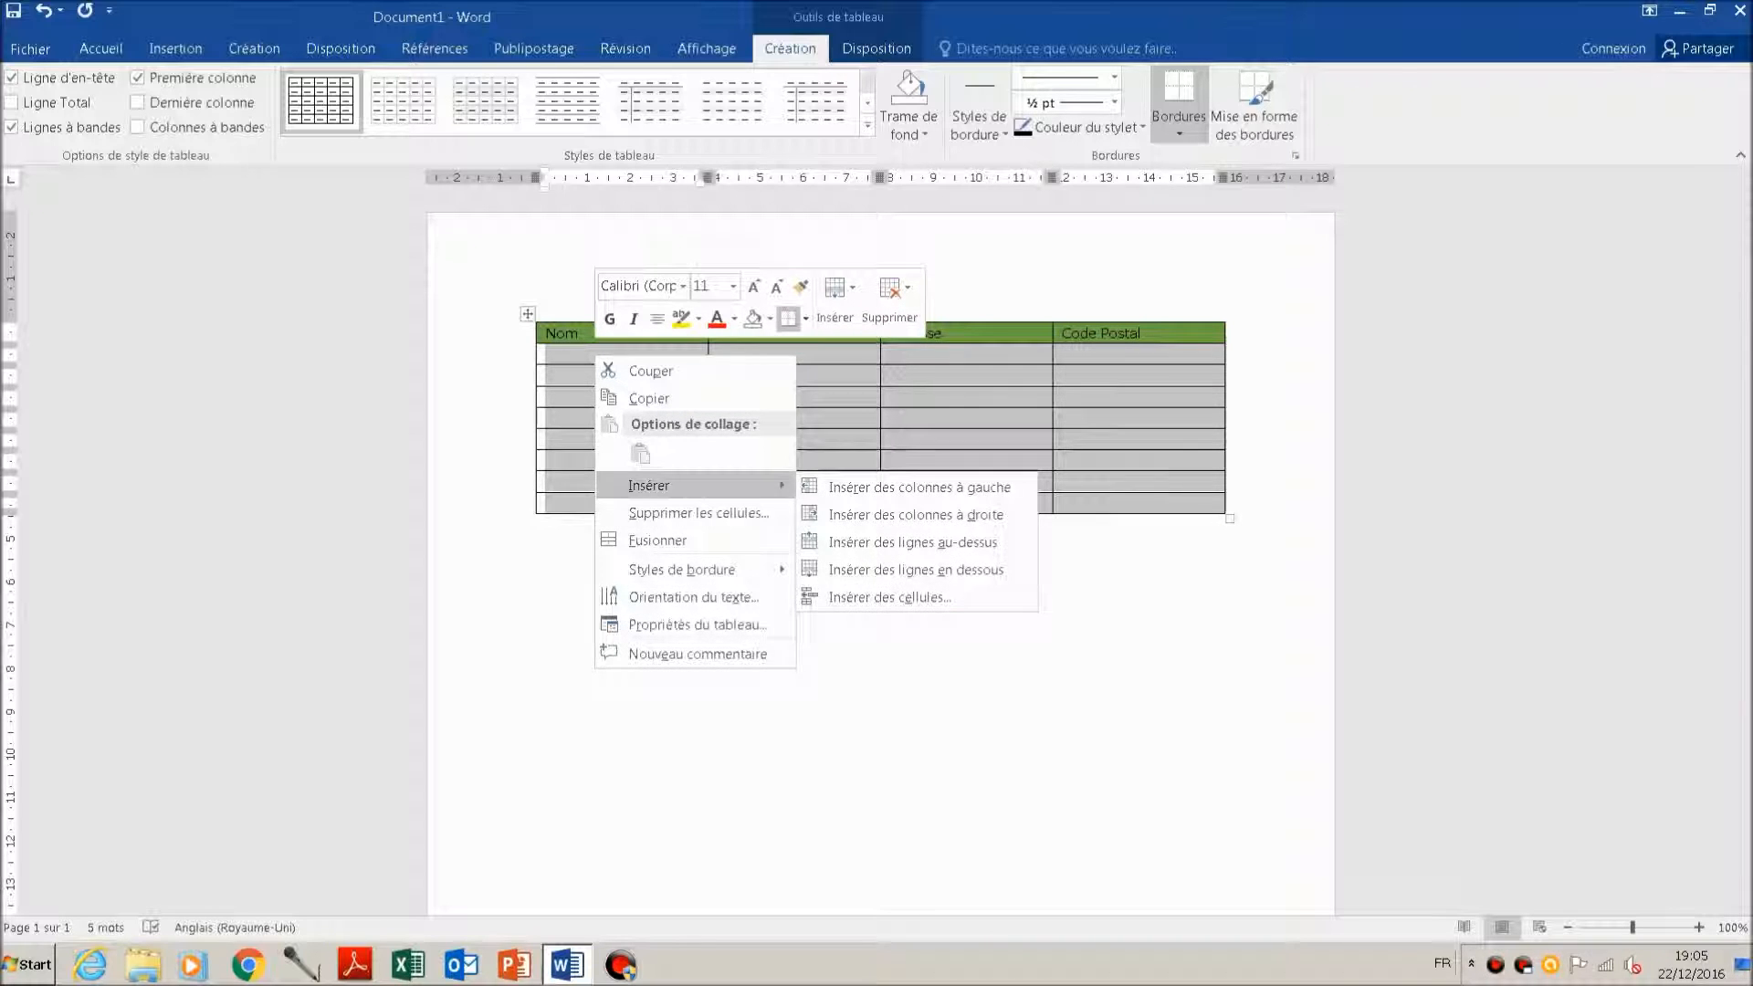
{"action": "left_click", "coordinate": [915, 569]}
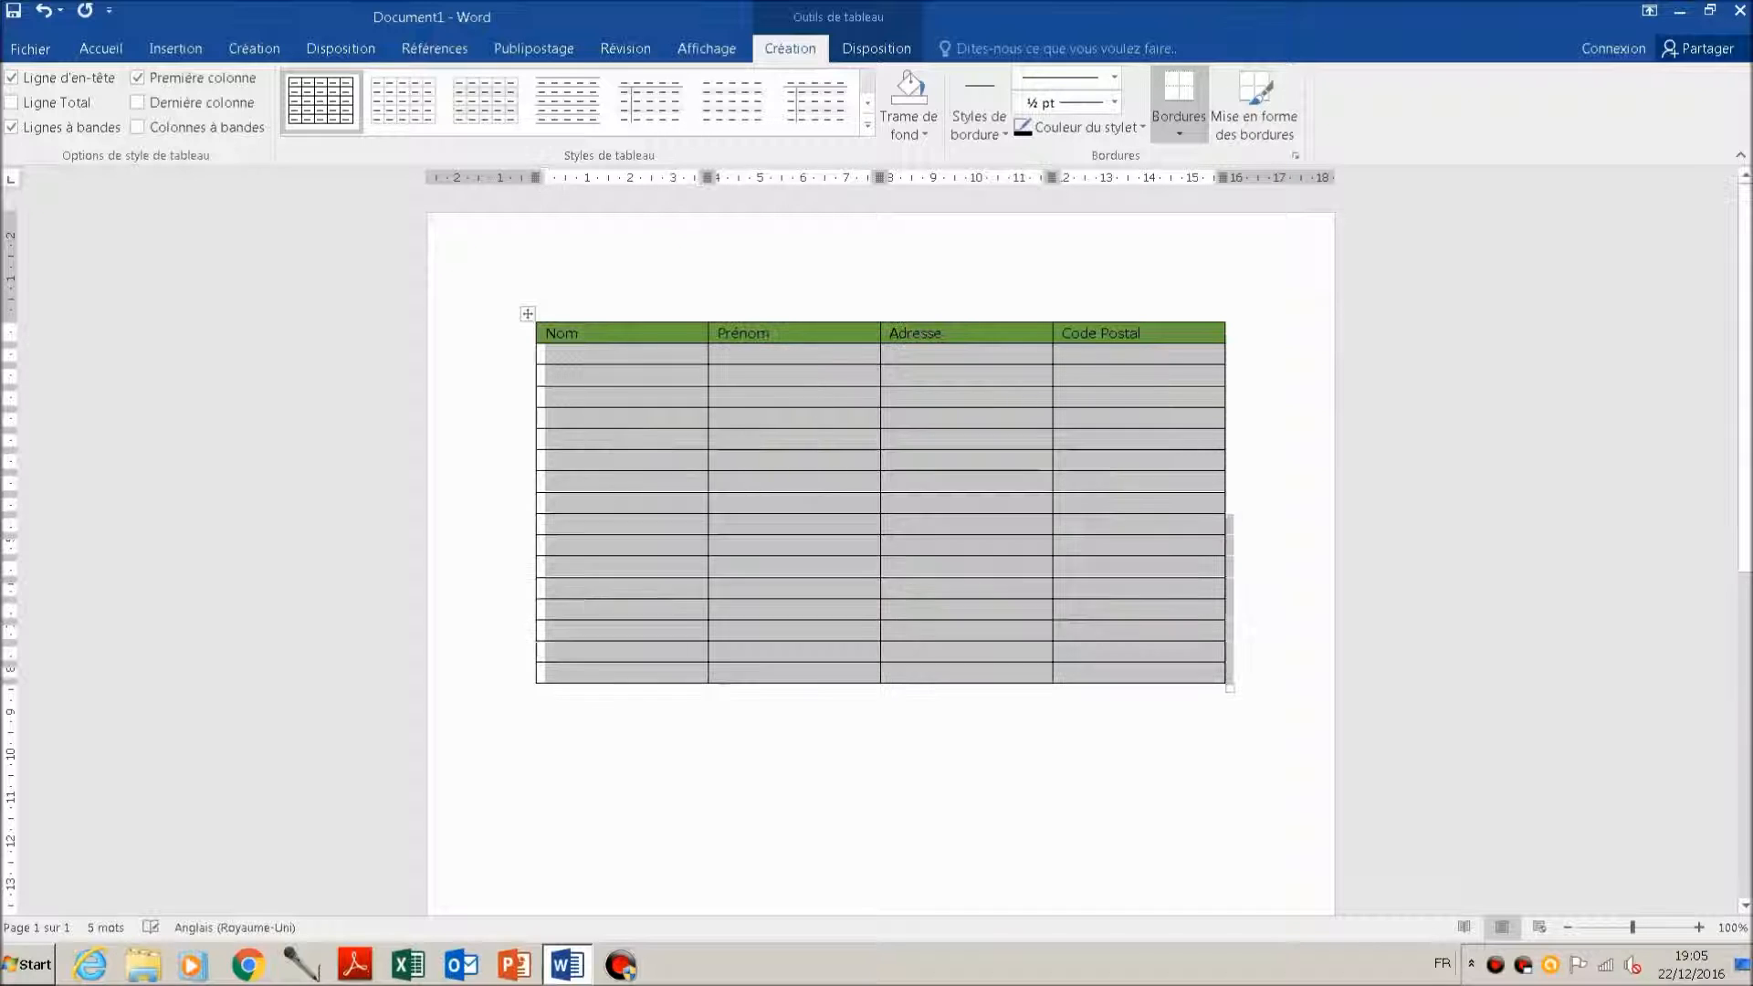
{"action": "left_click", "coordinate": [609, 446]}
{"action": "right_click", "coordinate": [609, 447]}
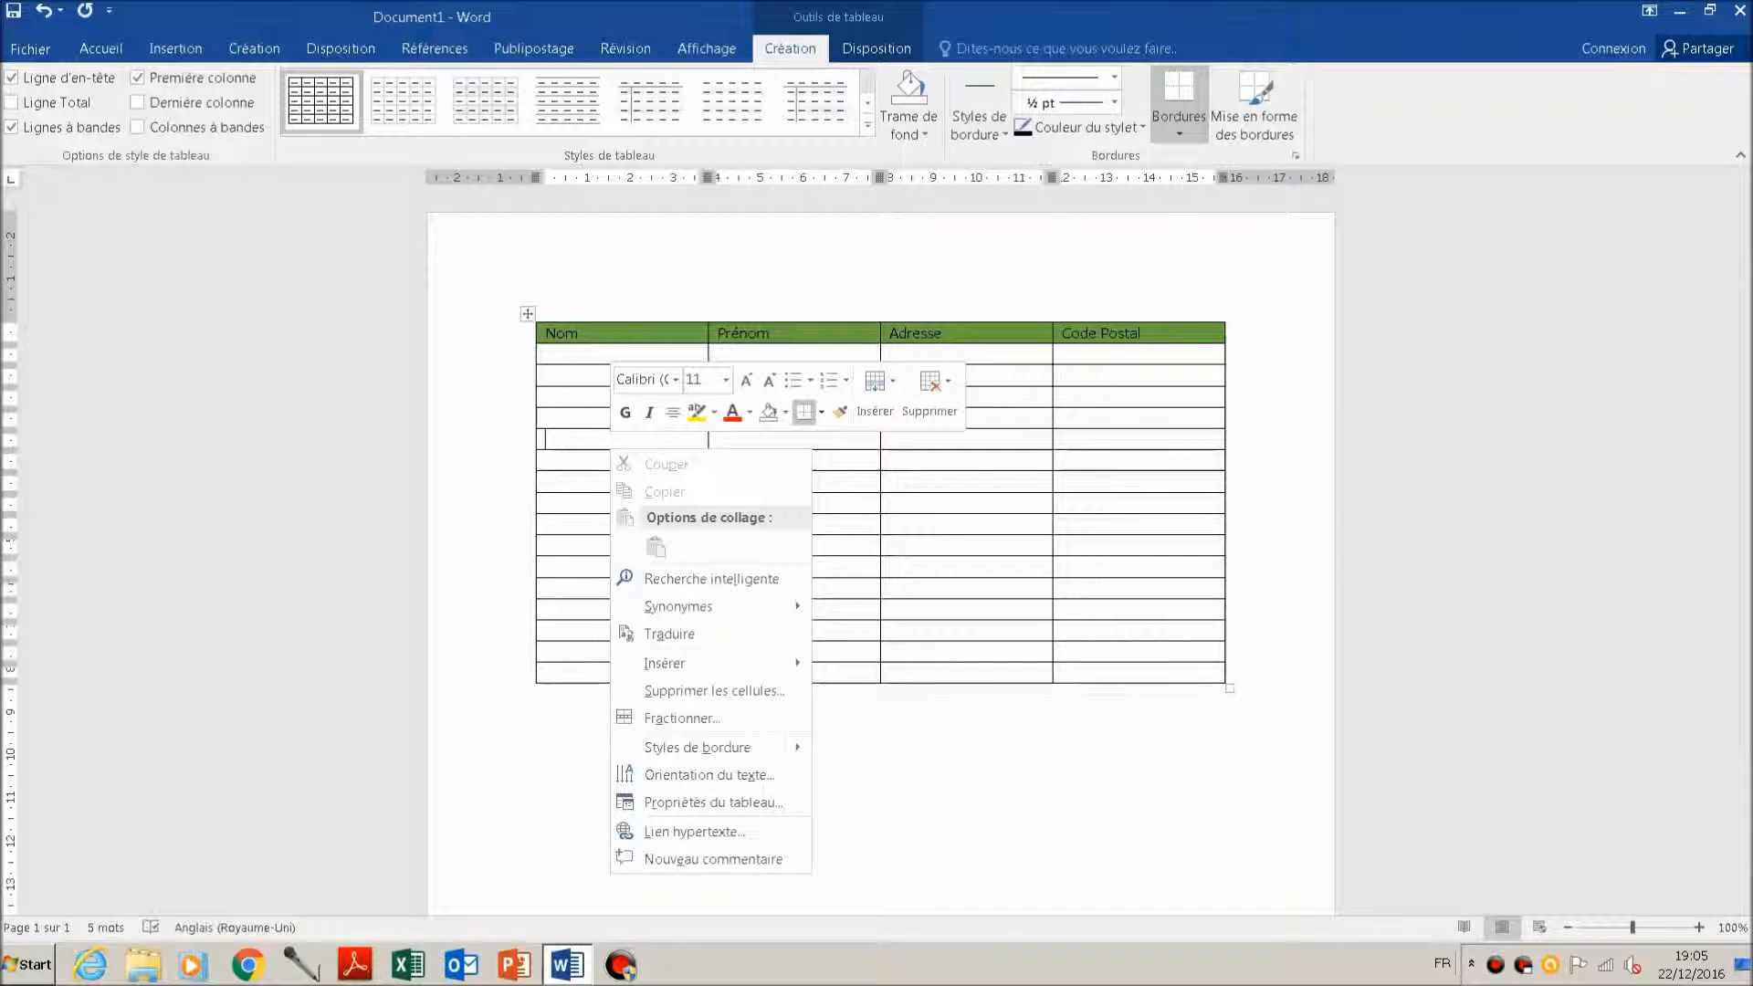
{"action": "key", "text": "Escape"}
Step: Select all 16 empty rows under the header and insert 16 new rows below them
{"action": "key", "text": "Up"}
{"action": "key", "text": "Up"}
{"action": "key", "text": "Up"}
{"action": "key", "text": "Up"}
{"action": "key", "text": "shift+Right"}
{"action": "key", "text": "shift+Right"}
{"action": "key", "text": "shift+Right"}
{"action": "key", "text": "shift+Right"}
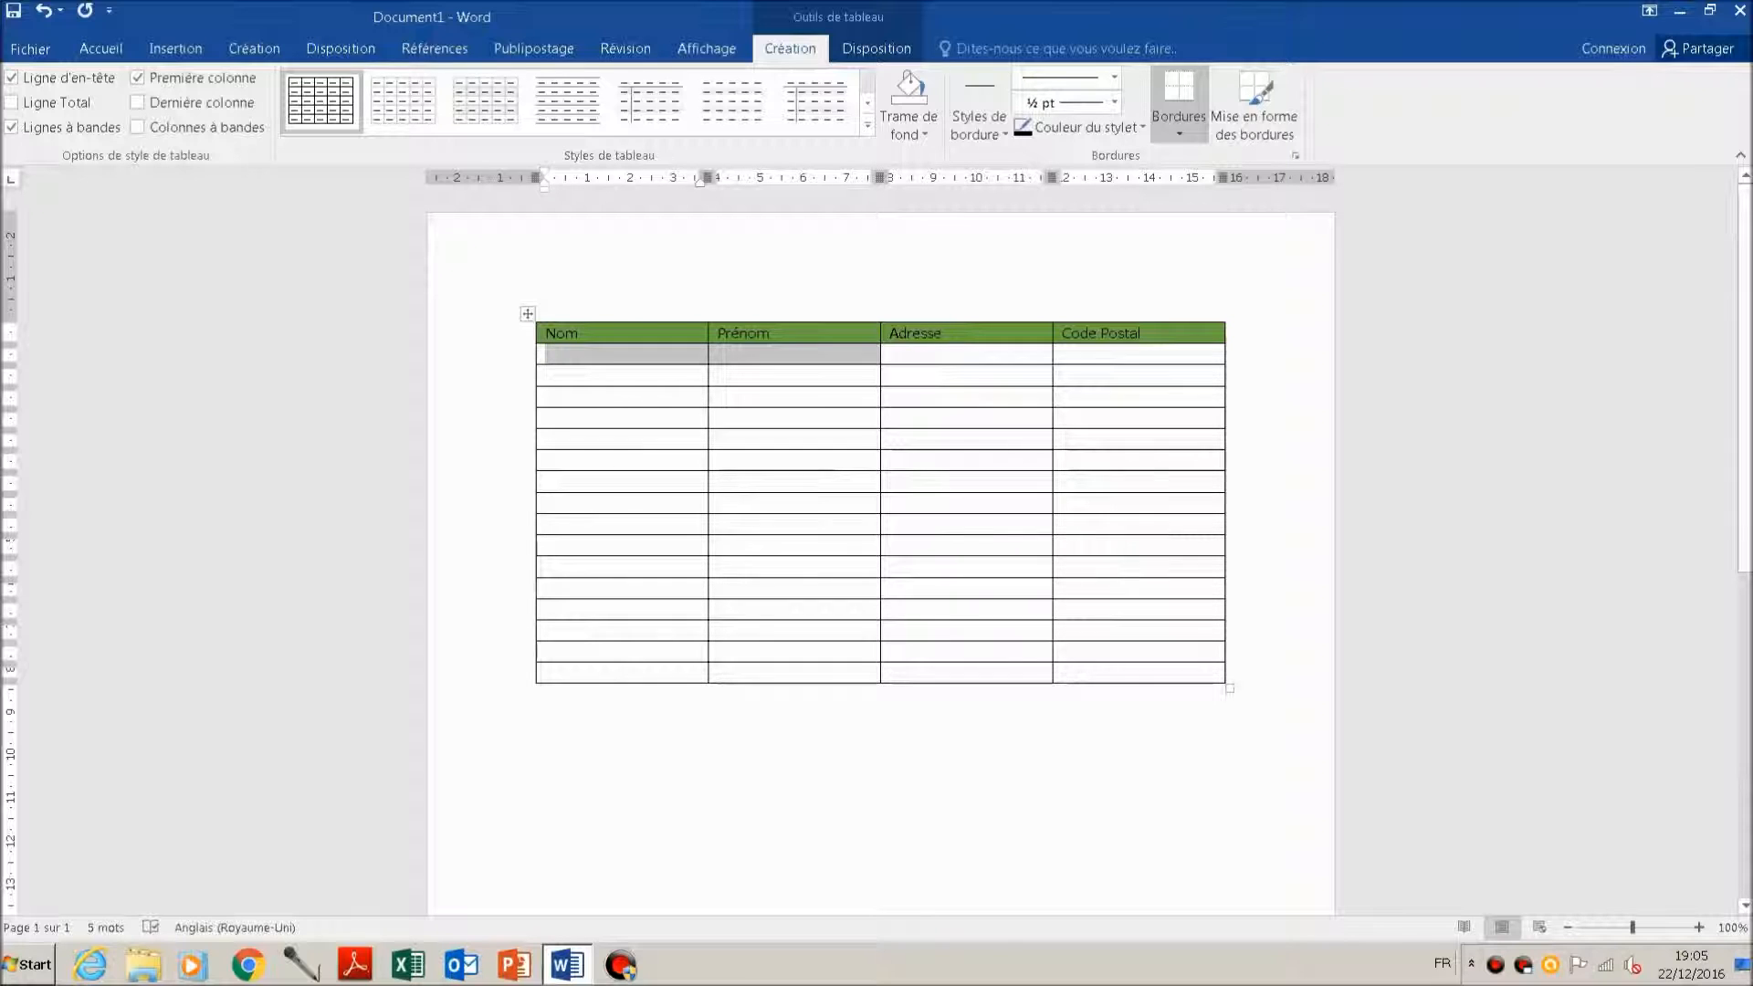
{"action": "key", "text": "shift+Down"}
{"action": "key", "text": "shift+Down"}
{"action": "key", "text": "shift+Down"}
{"action": "key", "text": "shift+Down"}
{"action": "key", "text": "shift+Down"}
{"action": "key", "text": "shift+Down"}
{"action": "key", "text": "shift+Down"}
{"action": "key", "text": "shift+Down"}
{"action": "key", "text": "shift+Down"}
{"action": "key", "text": "shift+Down"}
{"action": "key", "text": "shift+Down"}
{"action": "key", "text": "shift+Down"}
{"action": "key", "text": "shift+Down"}
{"action": "key", "text": "shift+Down"}
{"action": "key", "text": "shift+Down"}
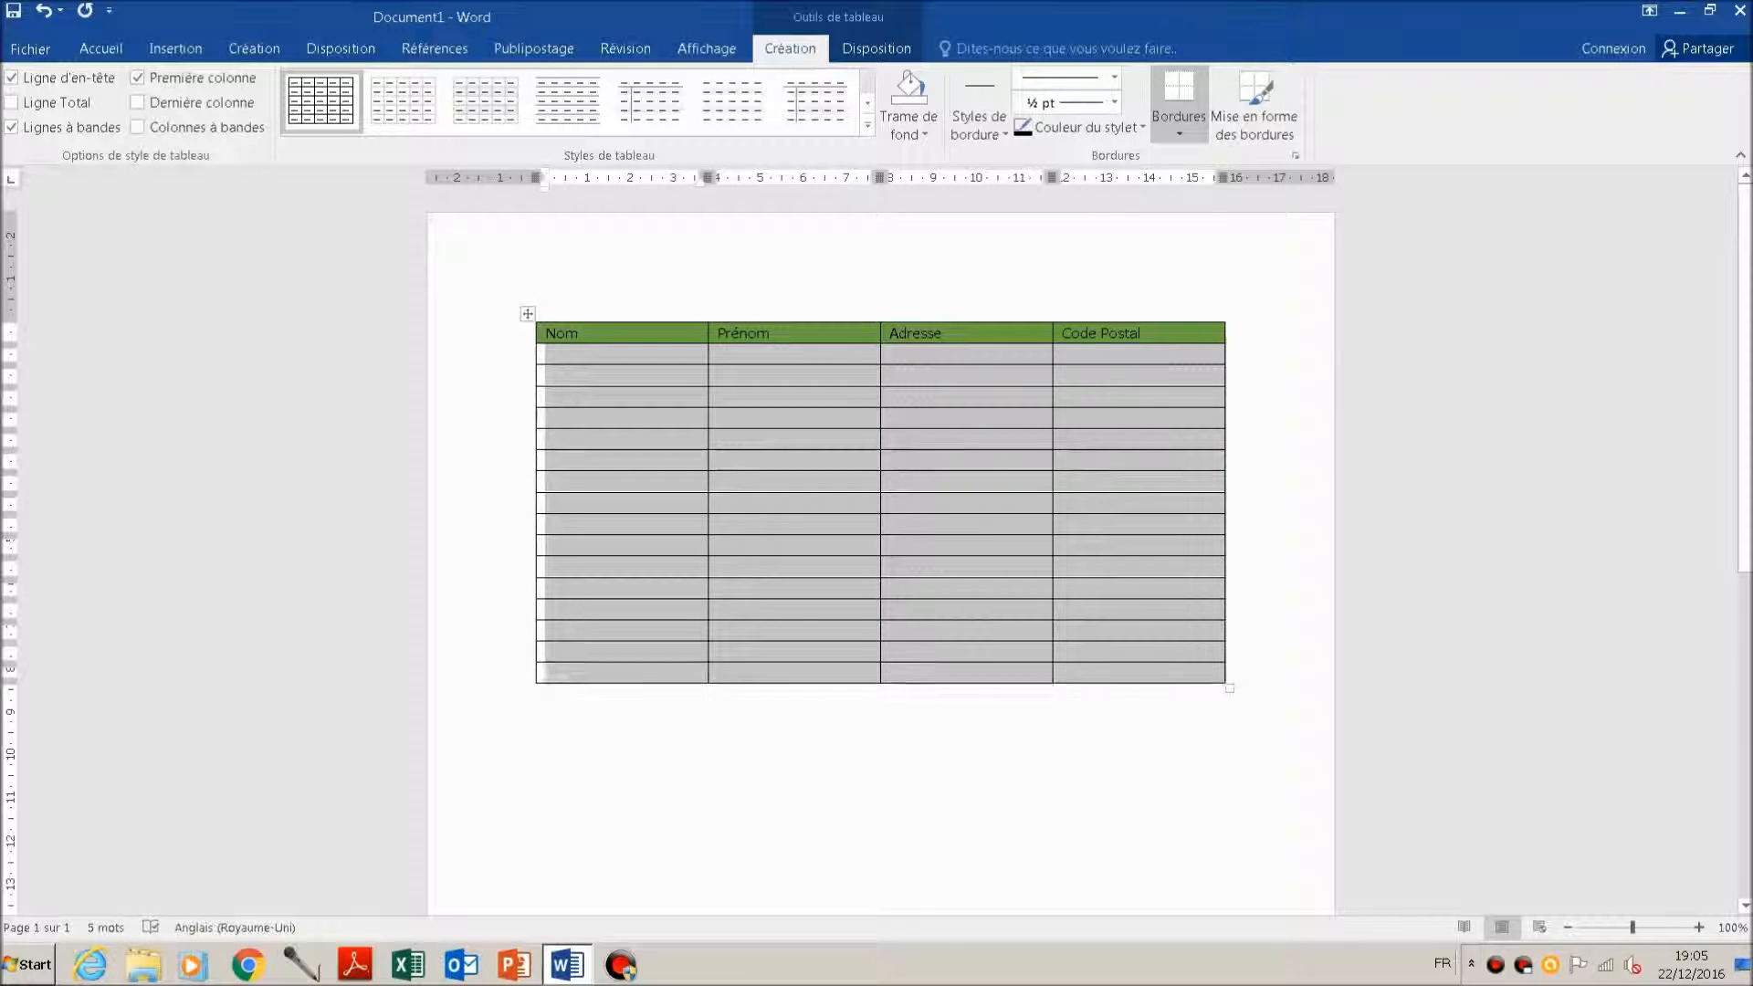
{"action": "key", "text": "shift+F10"}
{"action": "key", "text": "Down"}
{"action": "key", "text": "Down"}
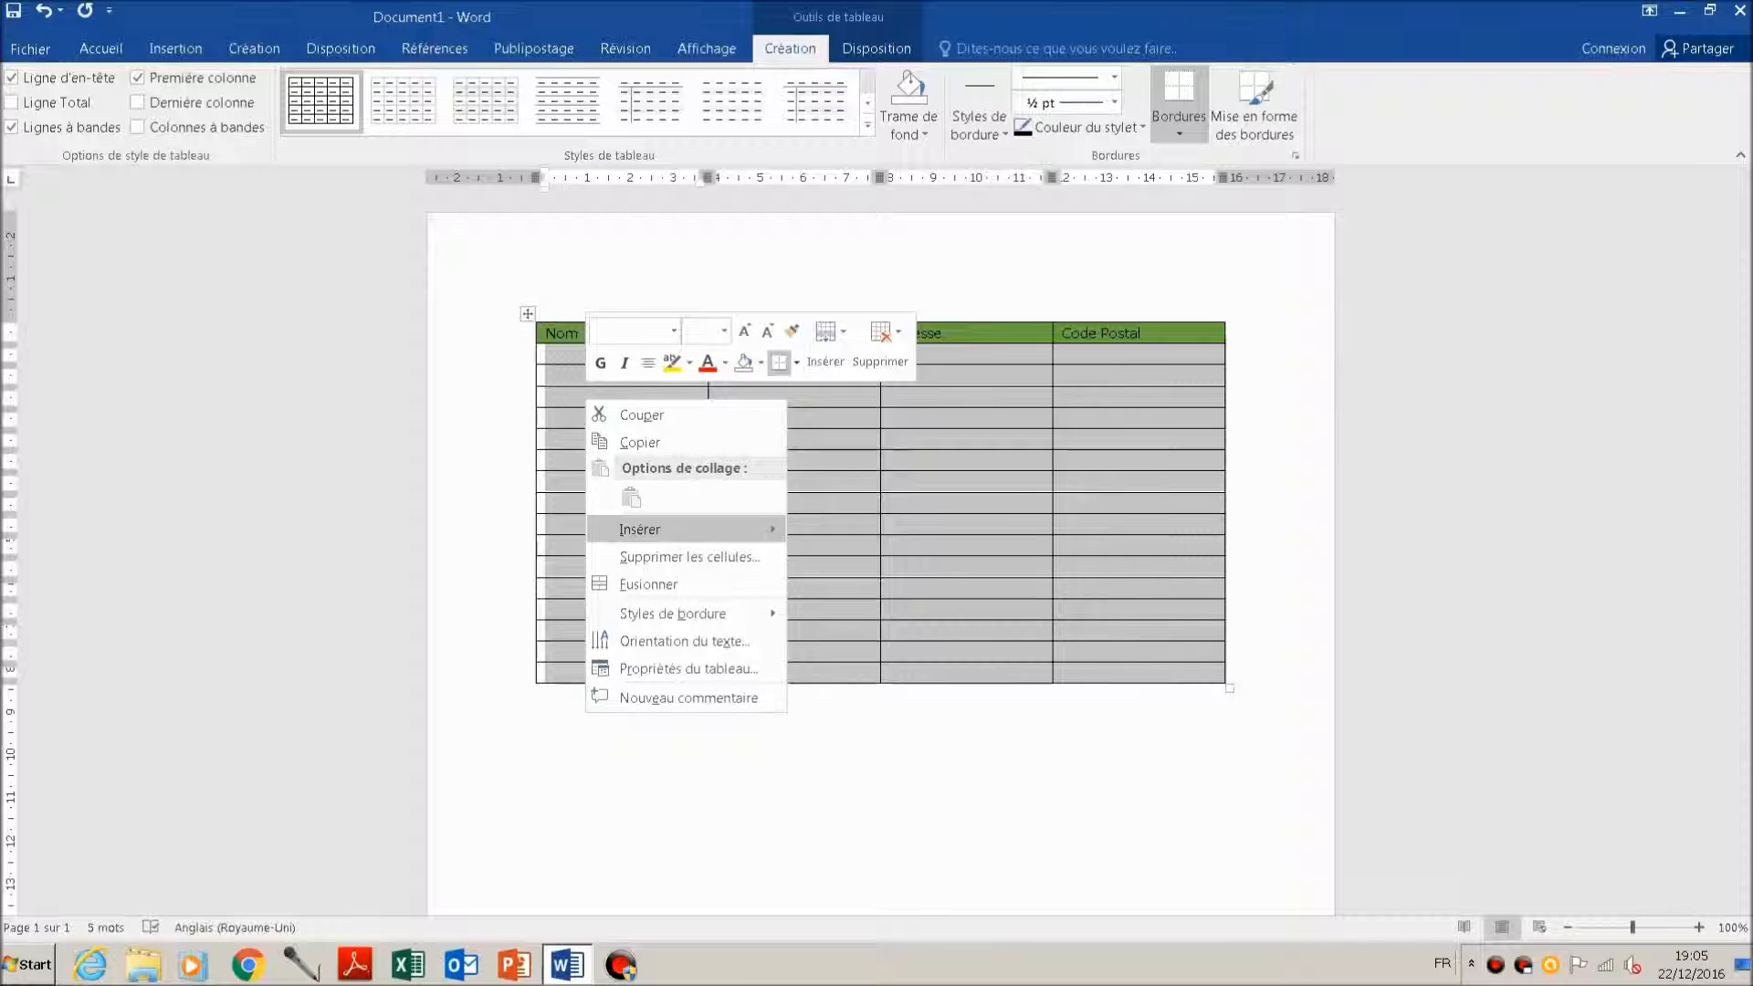
{"action": "key", "text": "Right"}
{"action": "key", "text": "Down"}
{"action": "key", "text": "Down"}
{"action": "key", "text": "Left"}
{"action": "key", "text": "Right"}
{"action": "key", "text": "Down"}
{"action": "key", "text": "Down"}
{"action": "key", "text": "Return"}
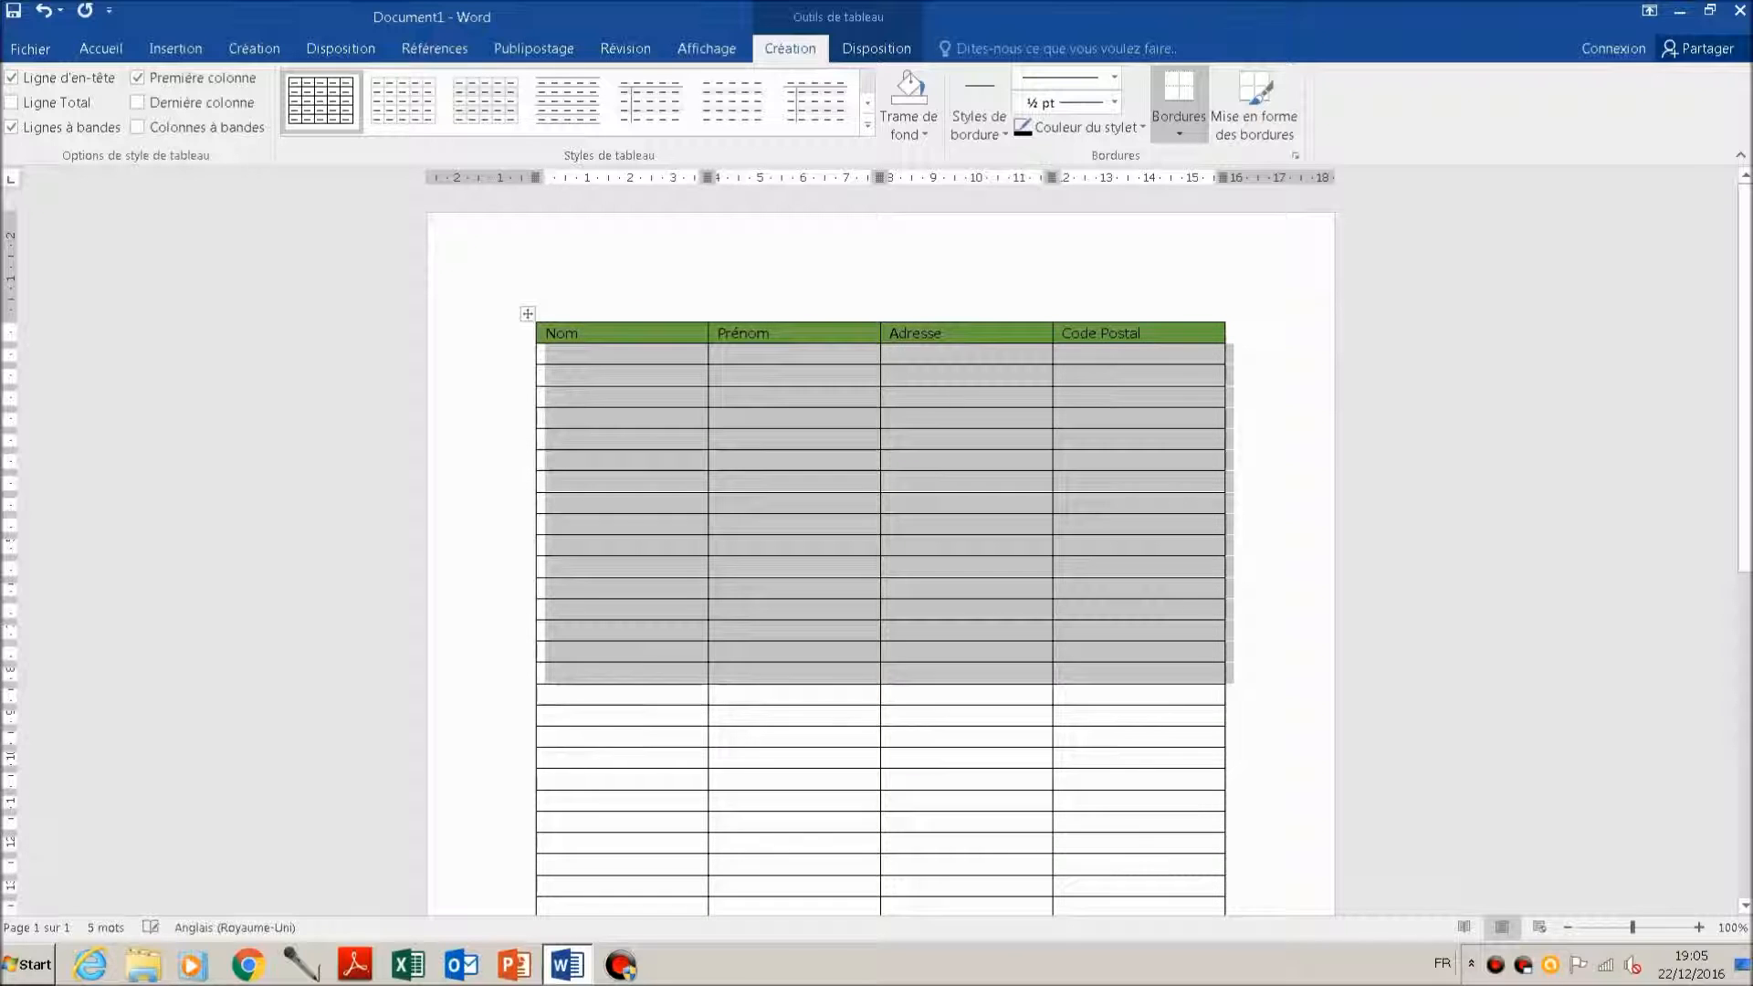
Step: Insert another 16 rows below the selected block of table rows
{"action": "key", "text": "shift+F10"}
{"action": "key", "text": "Down"}
{"action": "key", "text": "Down"}
{"action": "key", "text": "Down"}
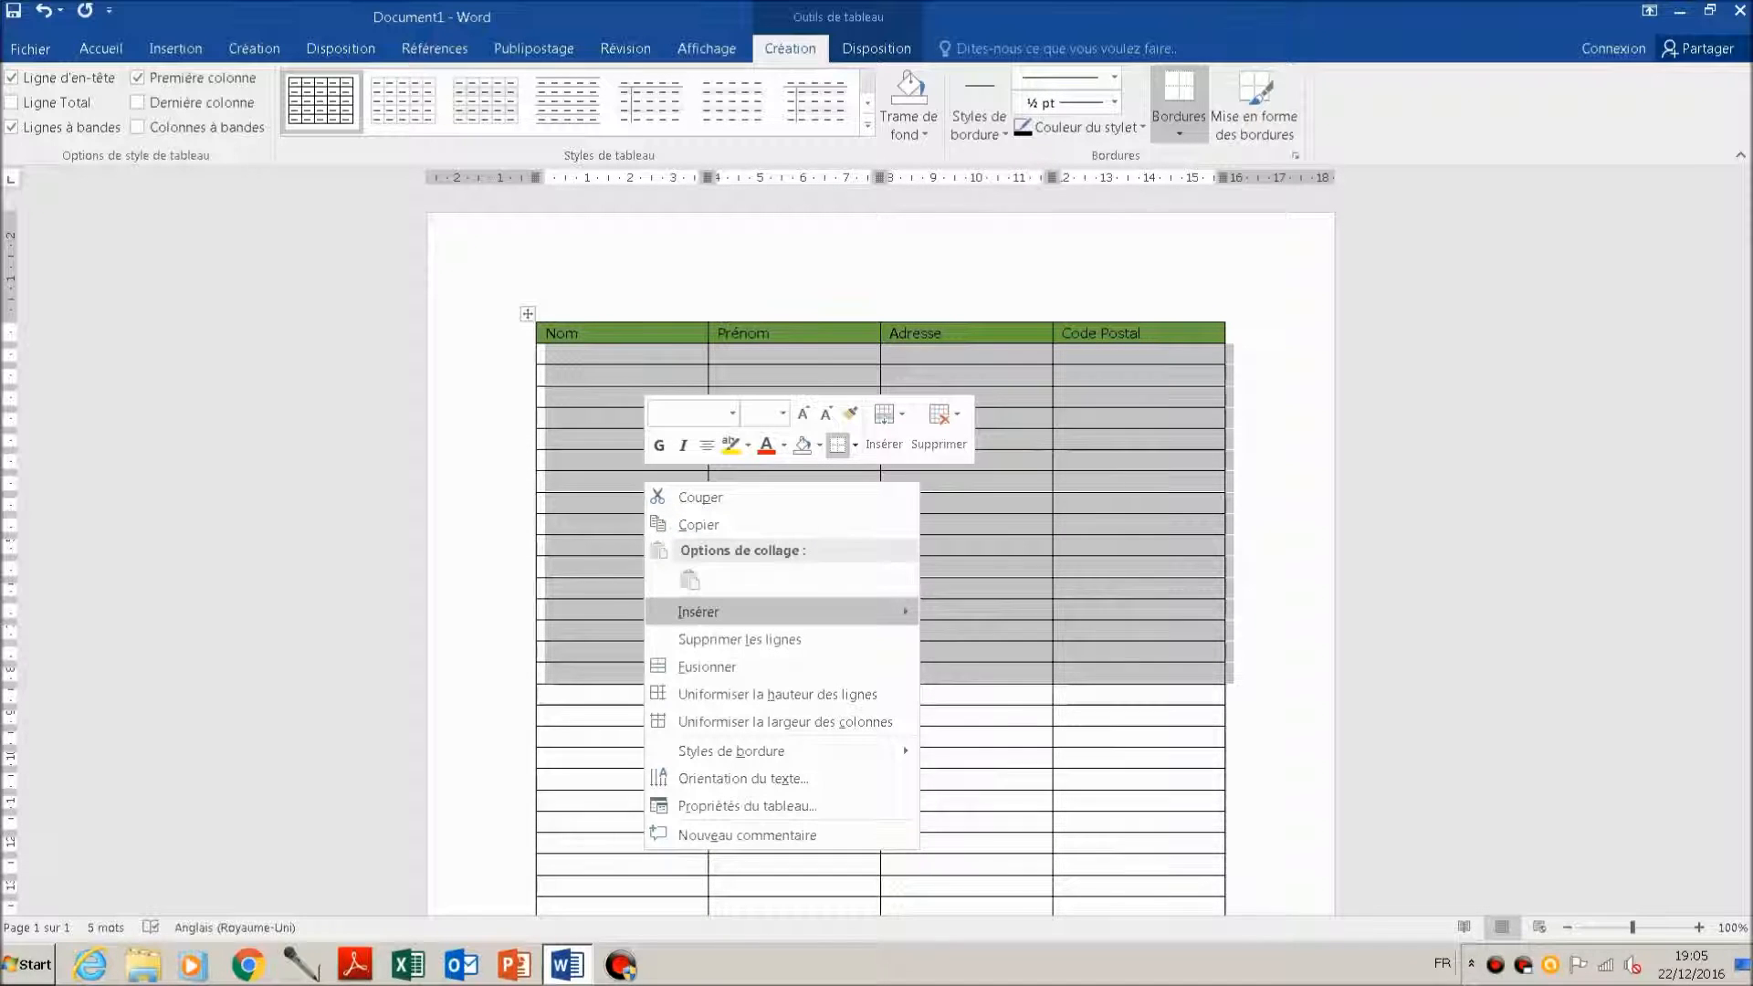
{"action": "key", "text": "Right"}
{"action": "key", "text": "Down"}
{"action": "key", "text": "Down"}
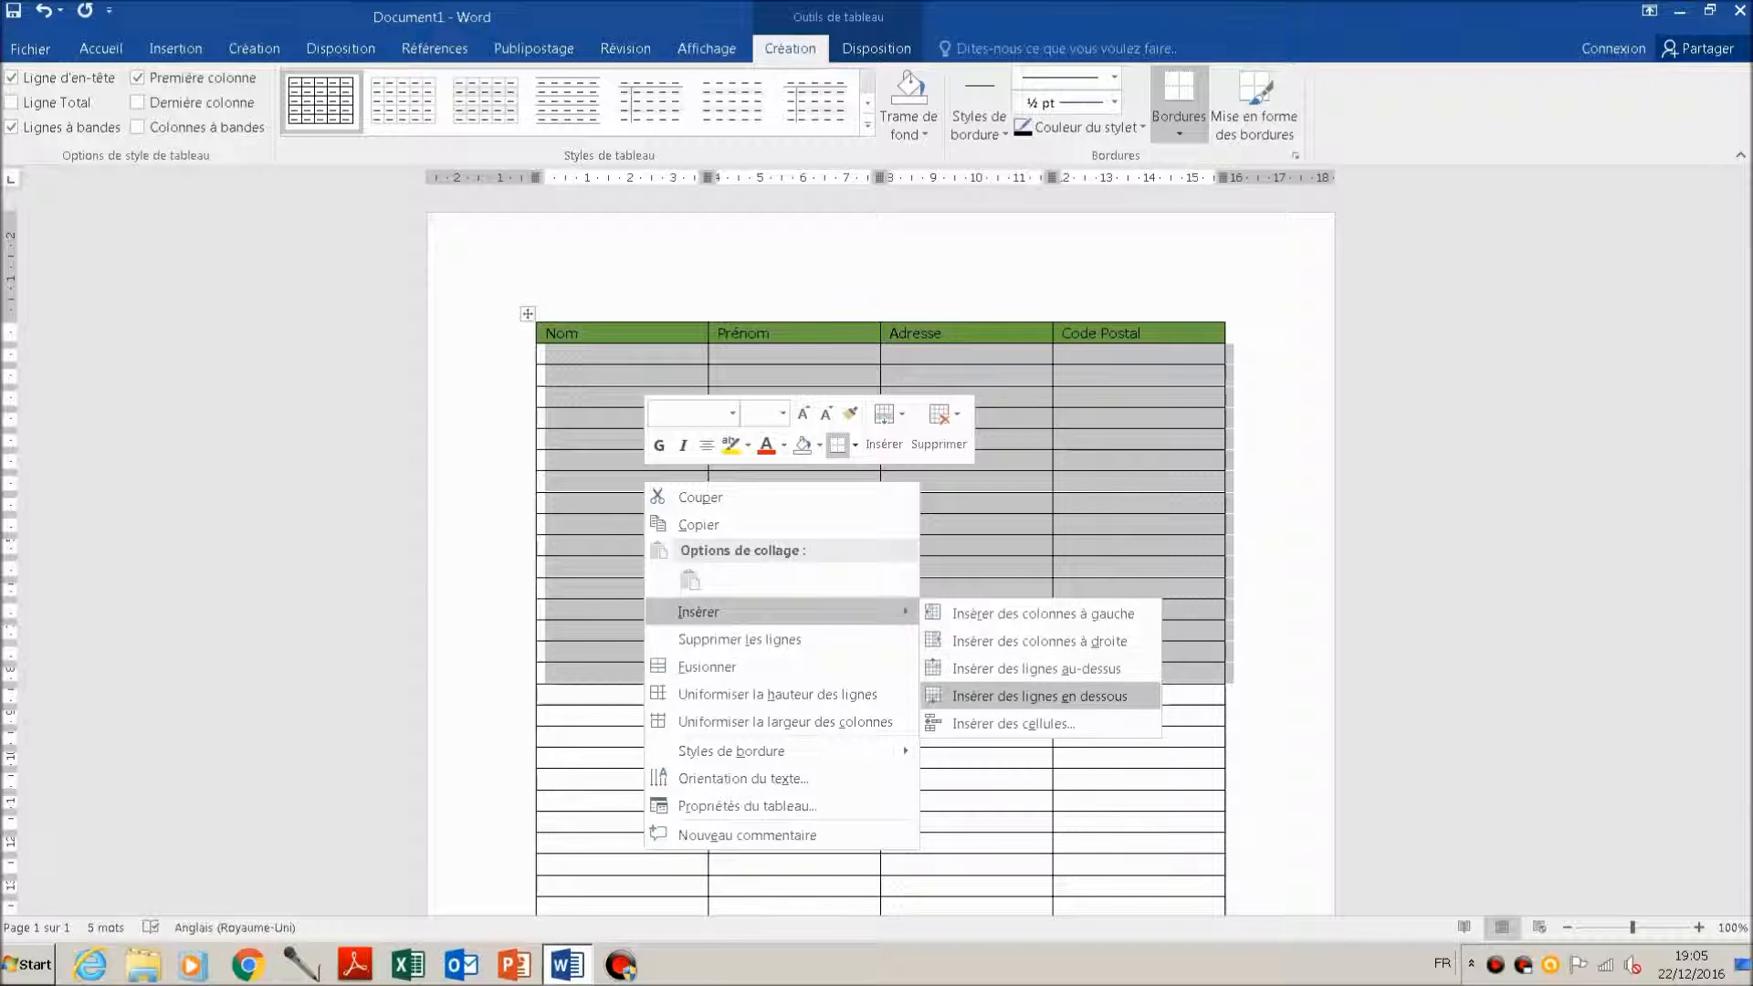
{"action": "key", "text": "Left"}
{"action": "key", "text": "Right"}
{"action": "key", "text": "Down"}
{"action": "key", "text": "Down"}
{"action": "key", "text": "Return"}
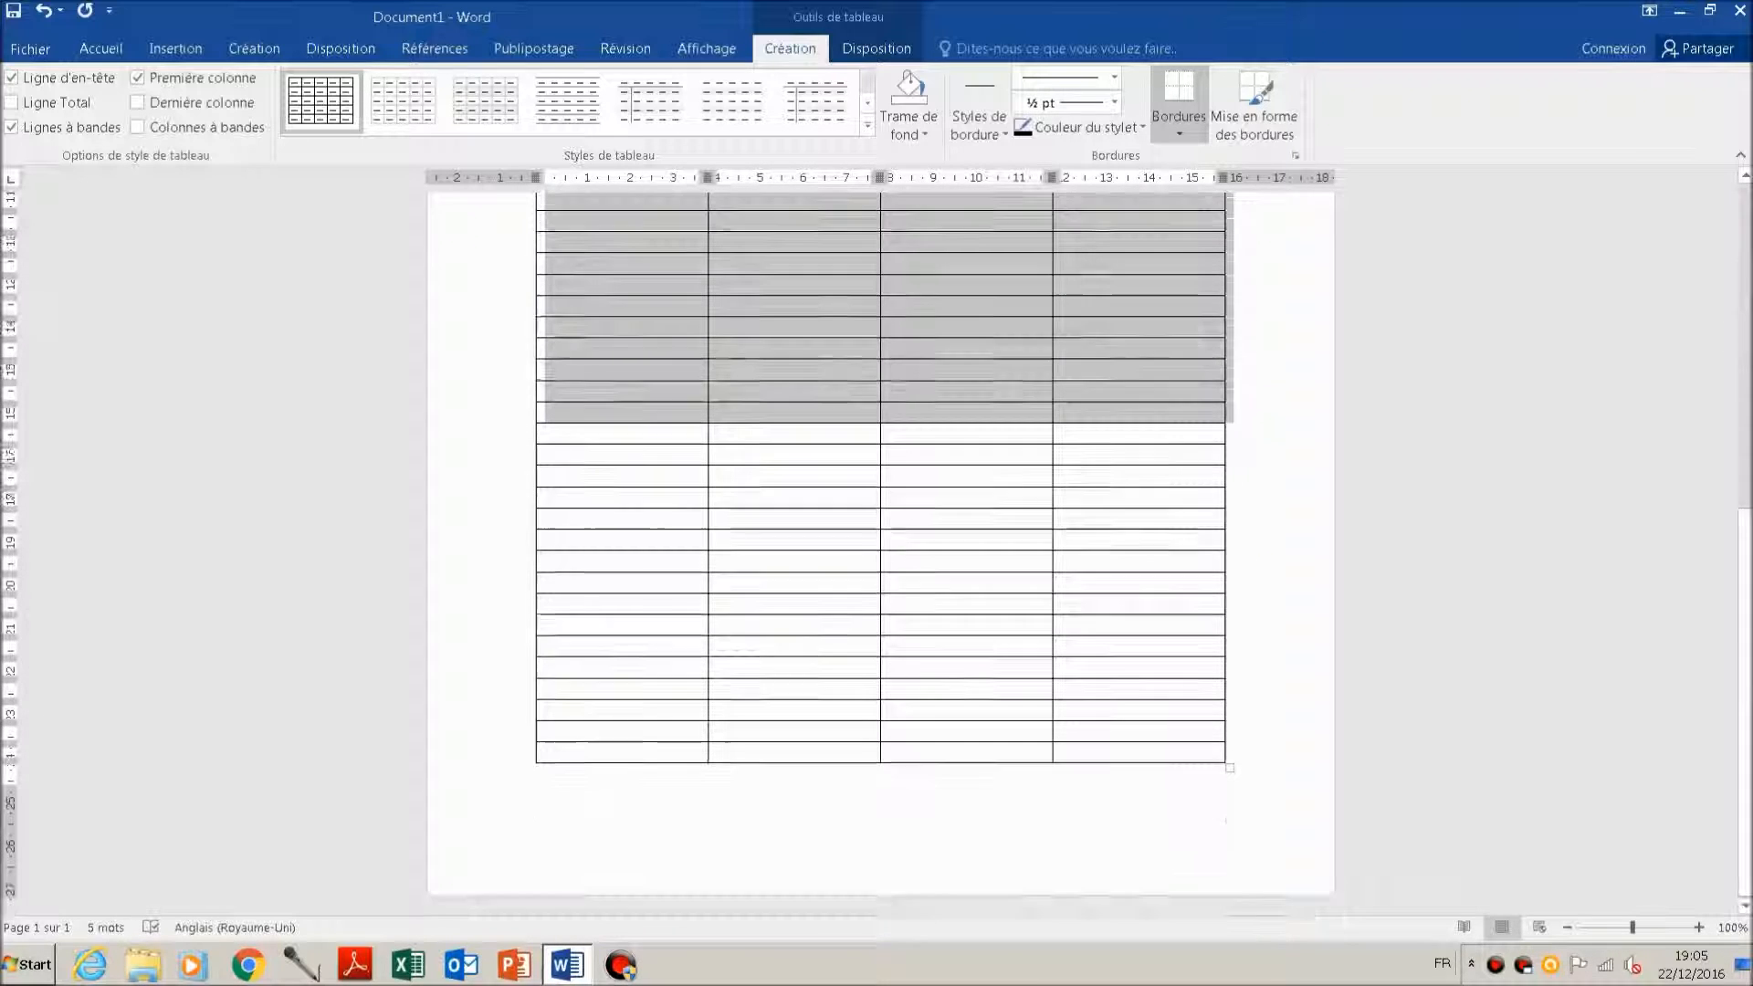
Step: Extend the table onto a second page by inserting 16 more rows below the selected rows
{"action": "key", "text": "shift+F10"}
{"action": "key", "text": "Down"}
{"action": "key", "text": "Down"}
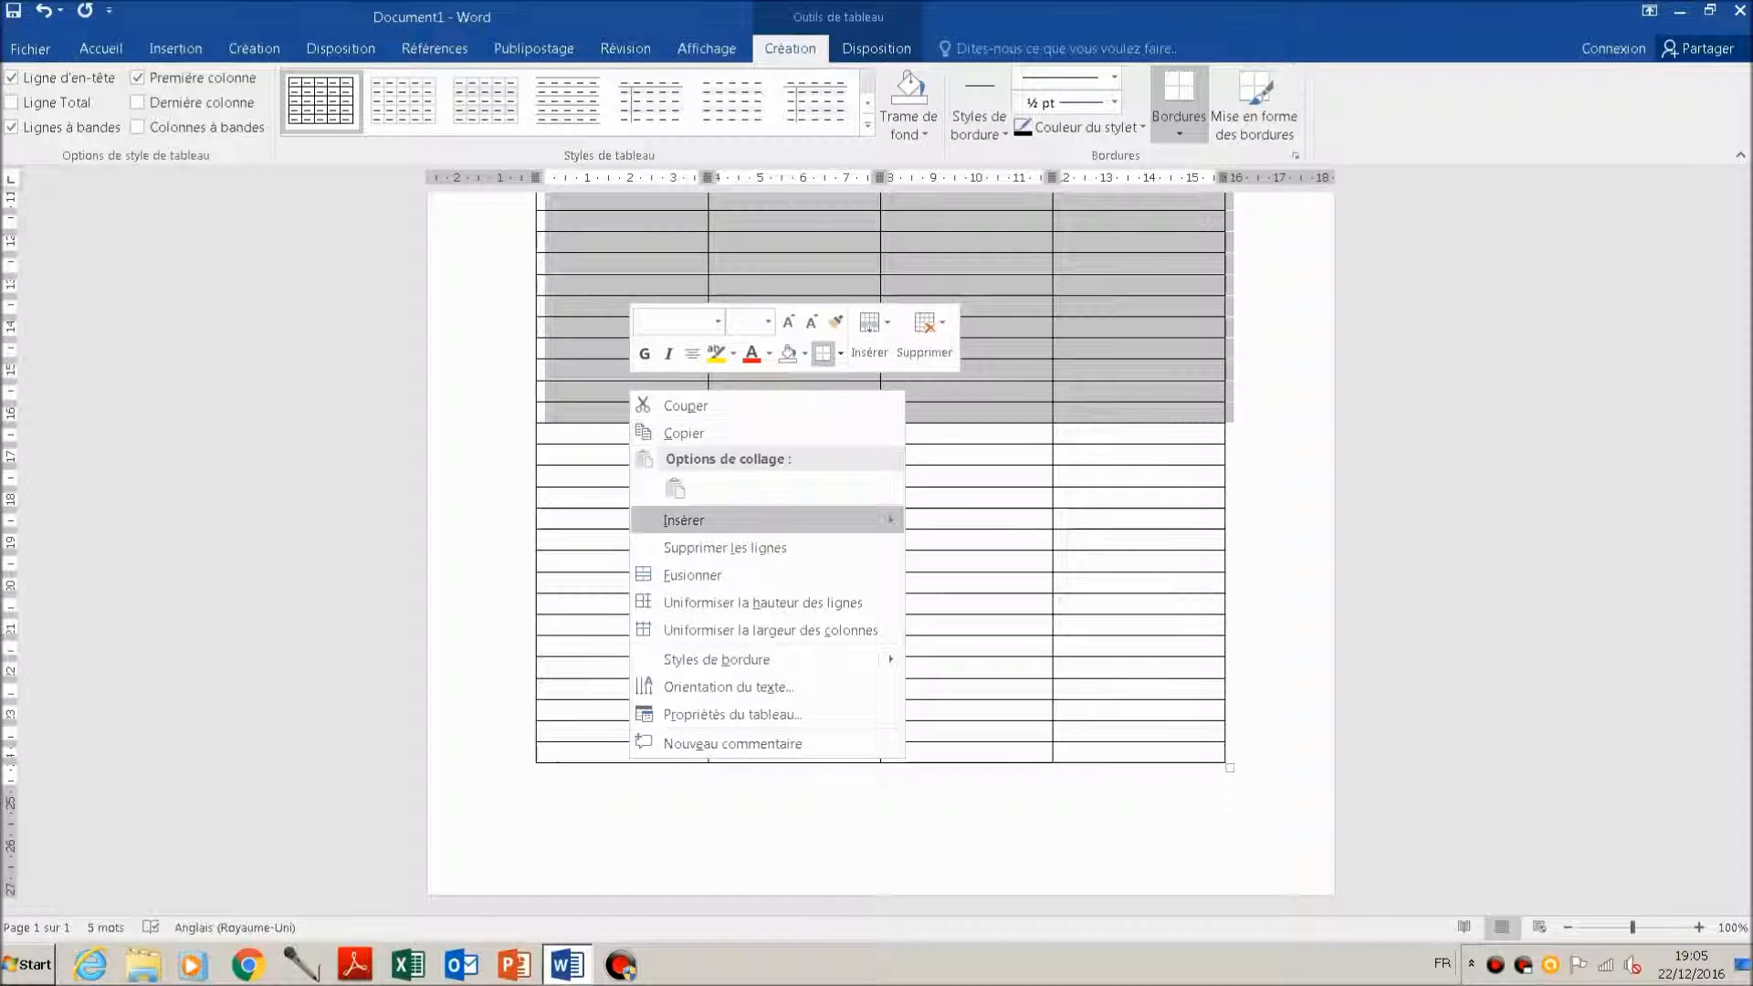
{"action": "key", "text": "Right"}
{"action": "key", "text": "Down"}
{"action": "key", "text": "Down"}
{"action": "key", "text": "Down"}
{"action": "key", "text": "Return"}
{"action": "scroll", "coordinate": [880, 553], "scroll_direction": "down", "scroll_amount": 8}
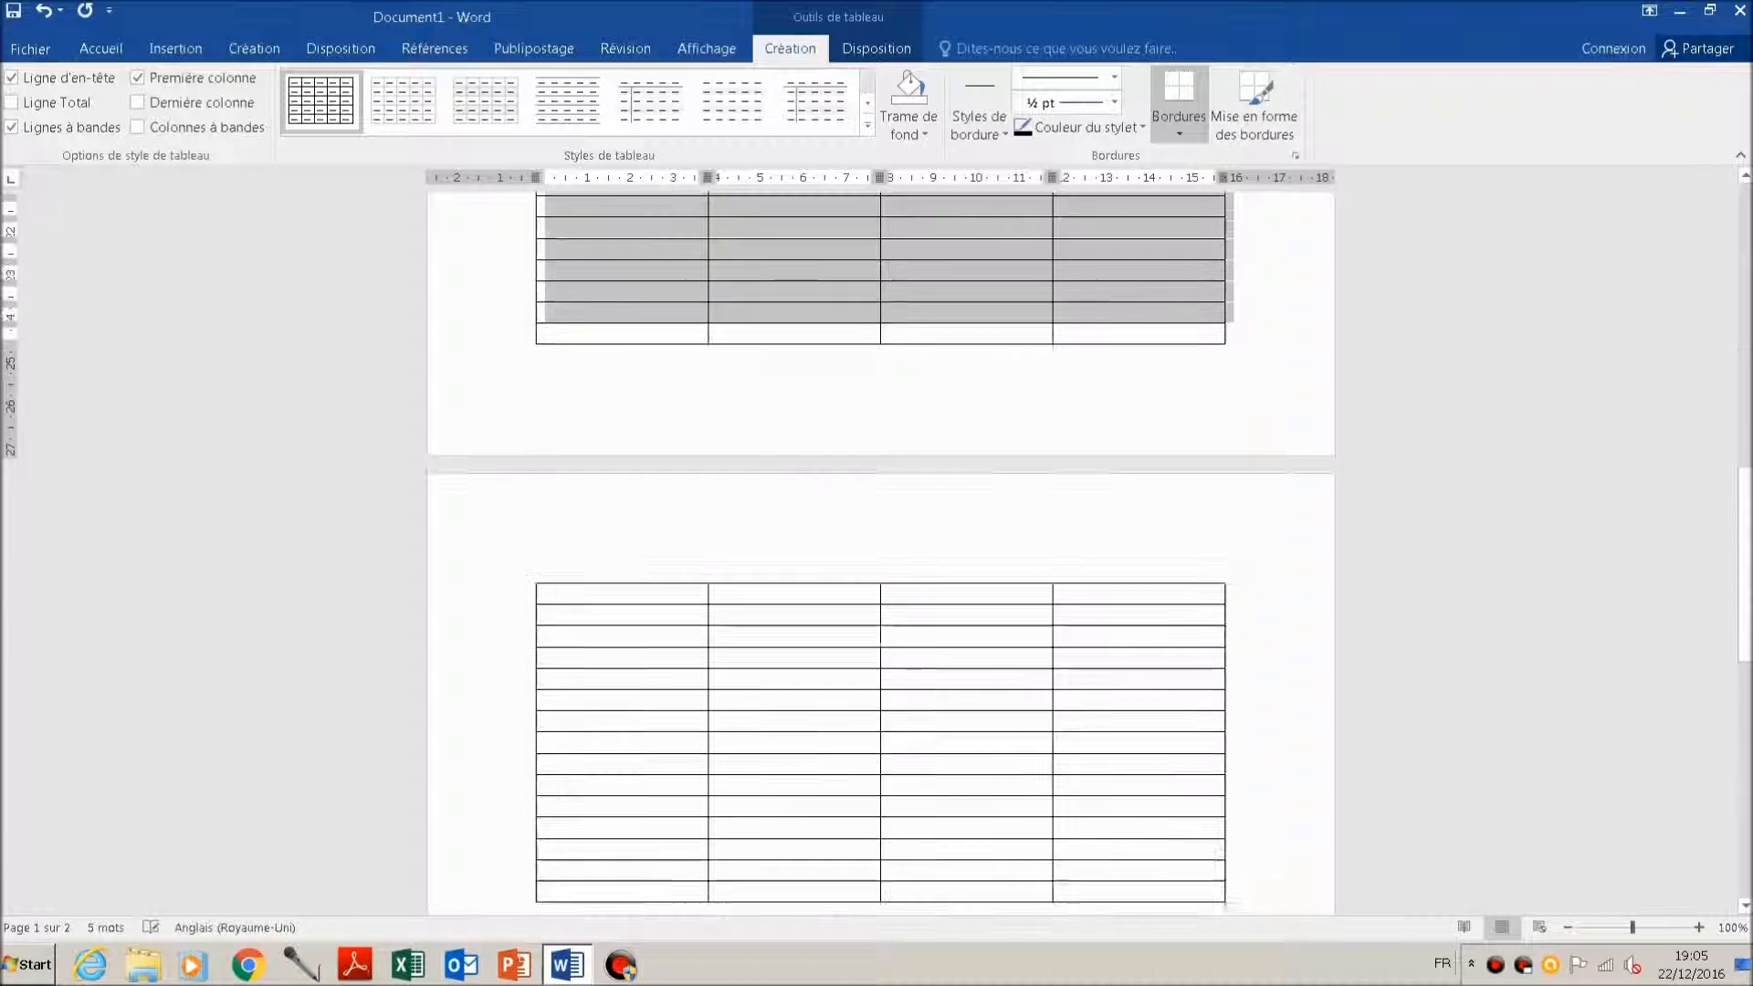
{"action": "scroll", "coordinate": [880, 554], "scroll_direction": "down", "scroll_amount": 3}
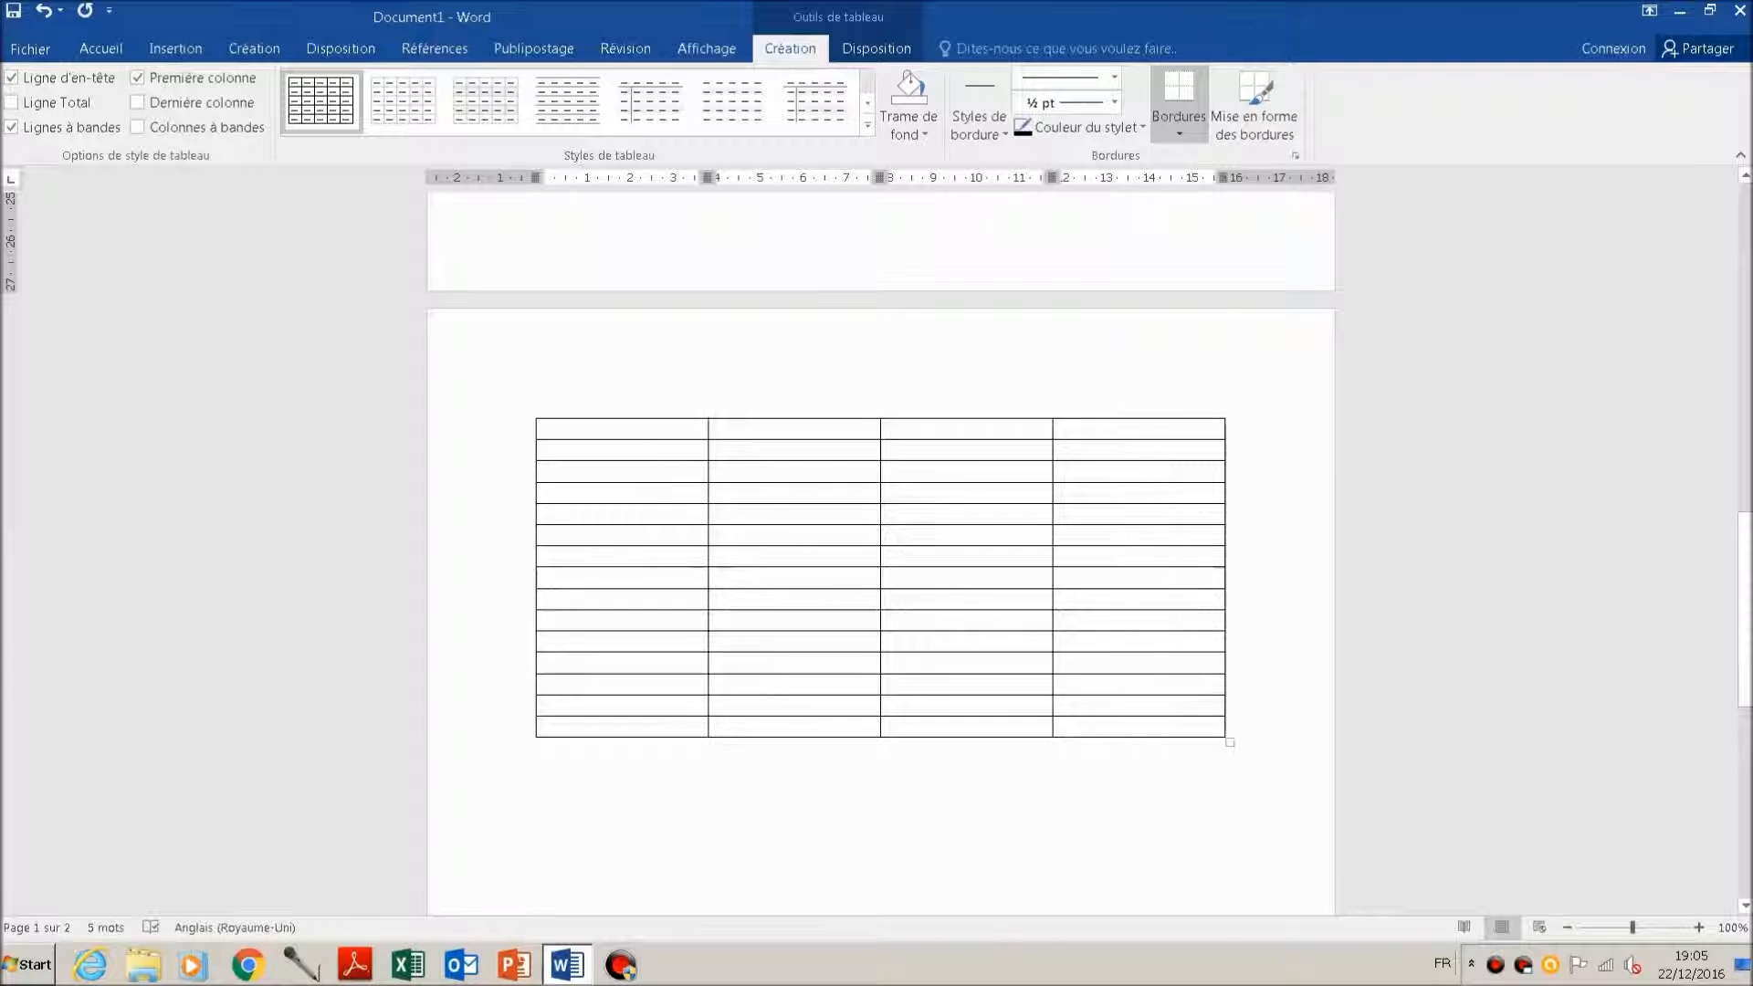
{"action": "scroll", "coordinate": [880, 554], "scroll_direction": "up", "scroll_amount": 10}
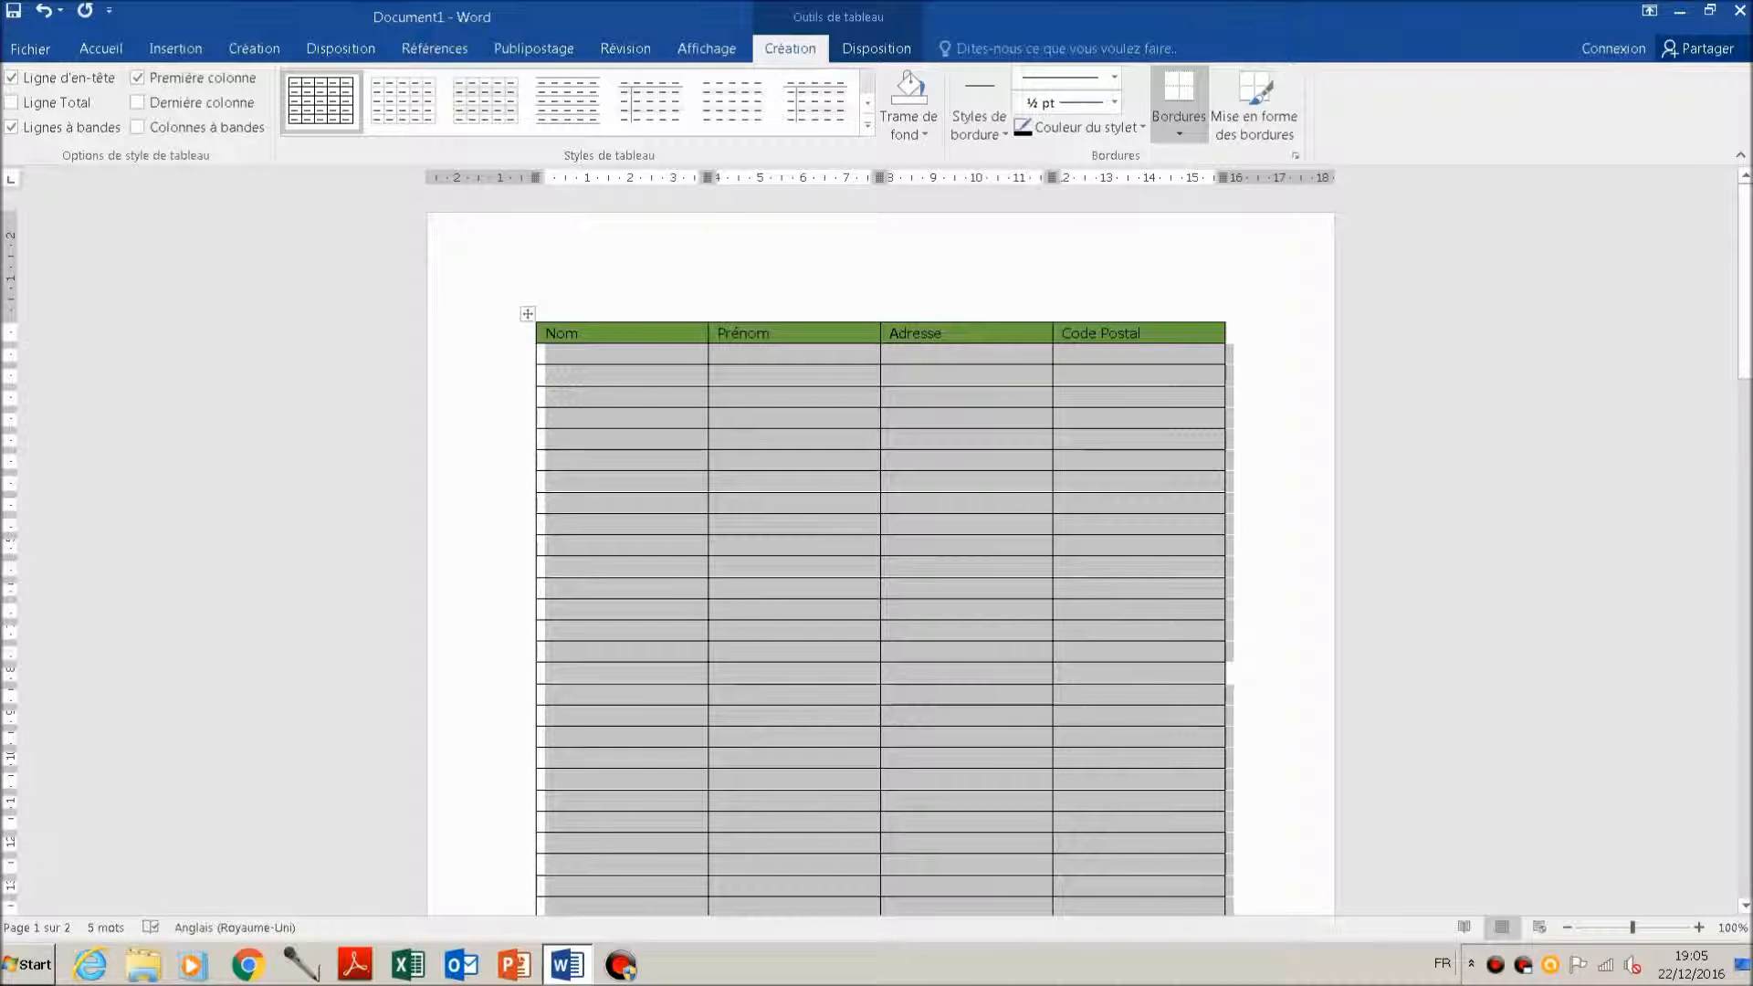
{"action": "scroll", "coordinate": [880, 553], "scroll_direction": "down", "scroll_amount": 6}
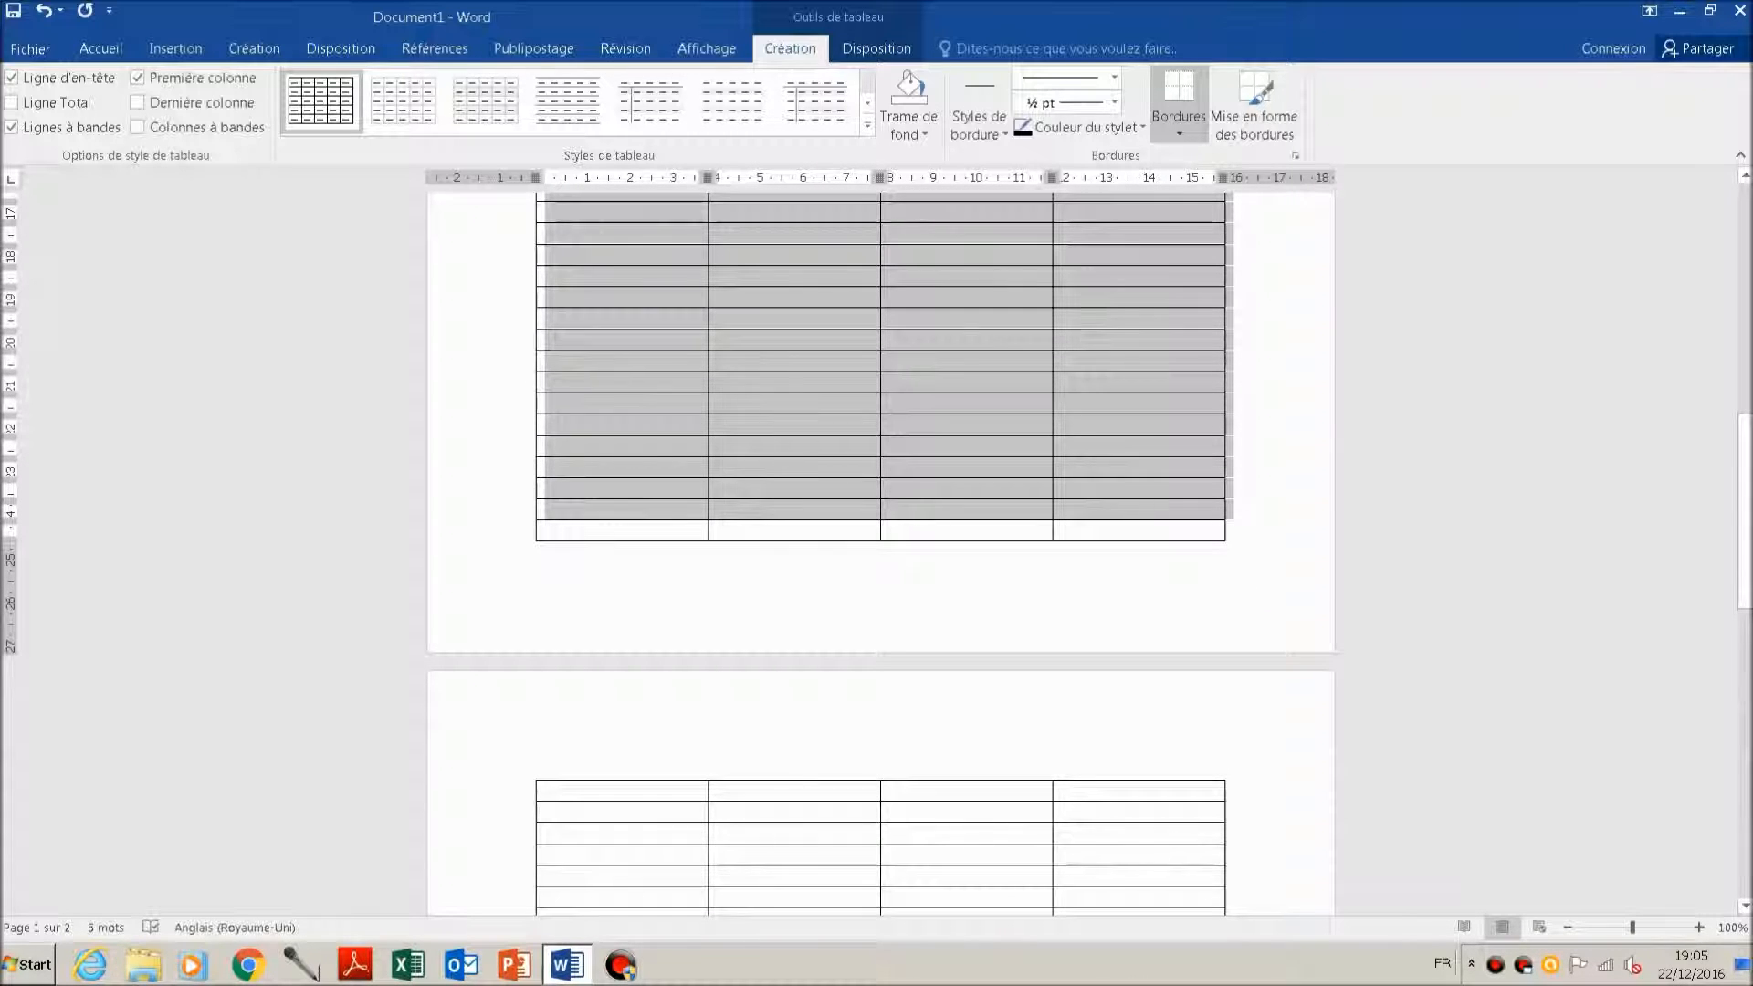
{"action": "scroll", "coordinate": [880, 548], "scroll_direction": "up", "scroll_amount": 6}
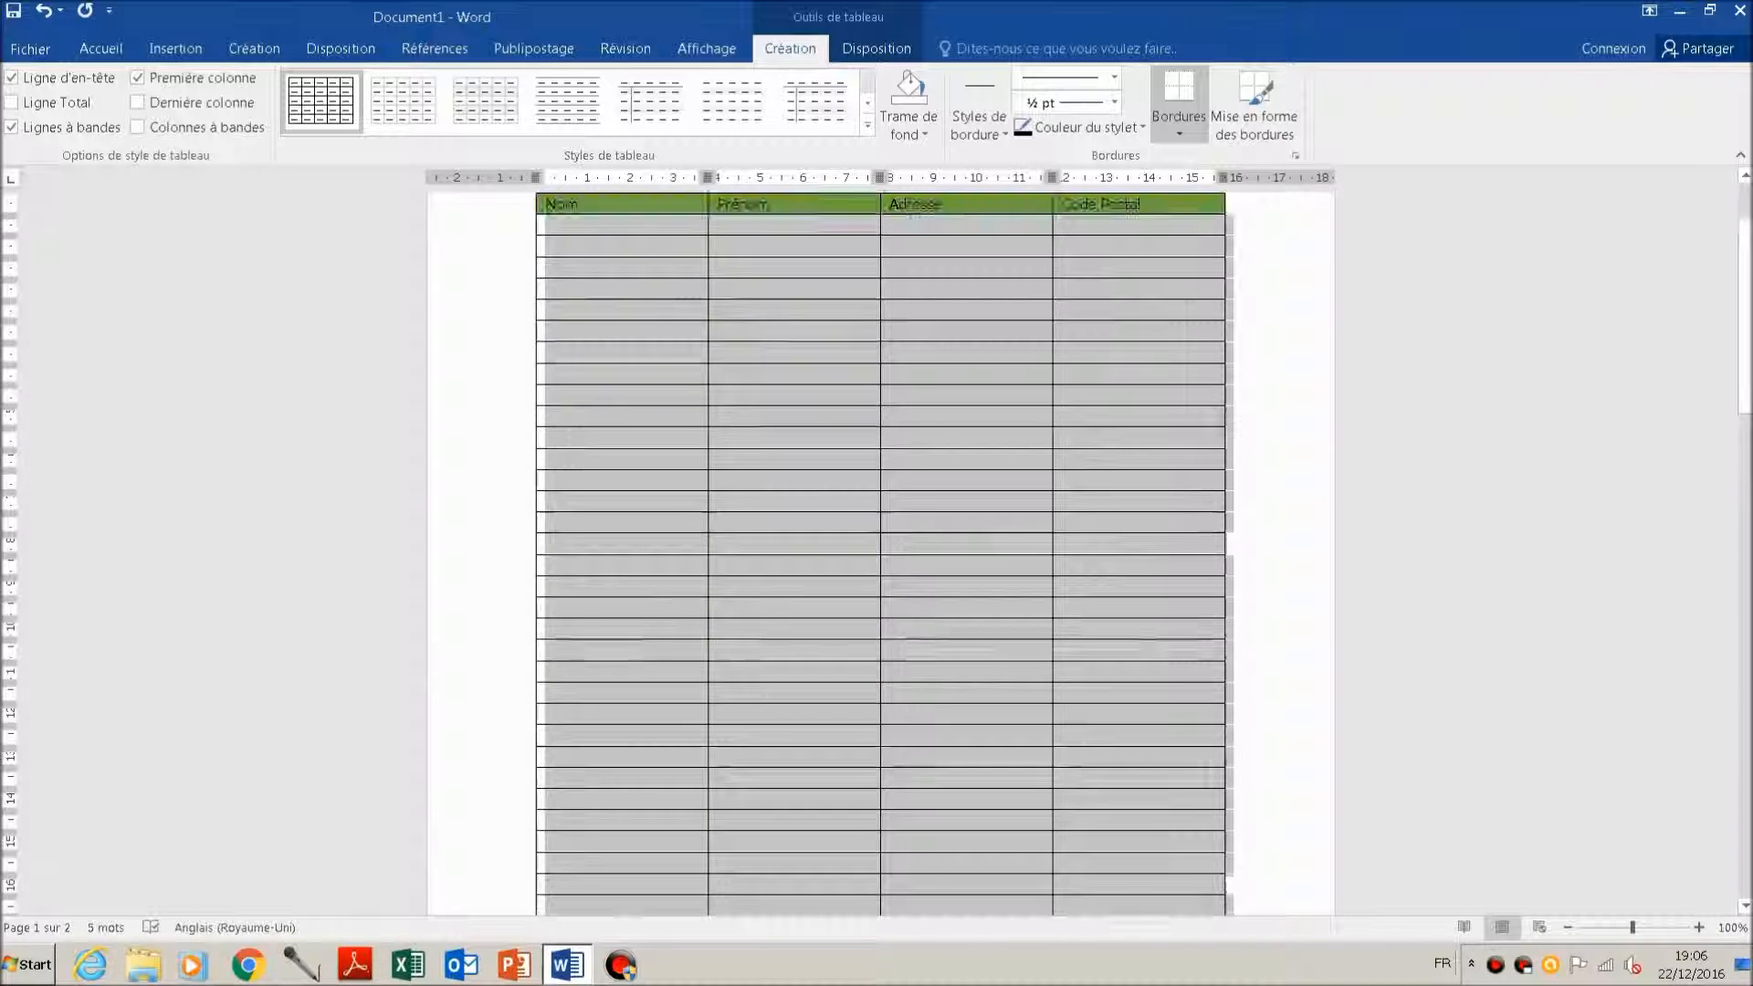
Step: Enter the filler text "dsfdfddsf" in the first cell of the last table row on page one
{"action": "left_click", "coordinate": [544, 628]}
{"action": "scroll", "coordinate": [544, 628], "scroll_direction": "down", "scroll_amount": 10}
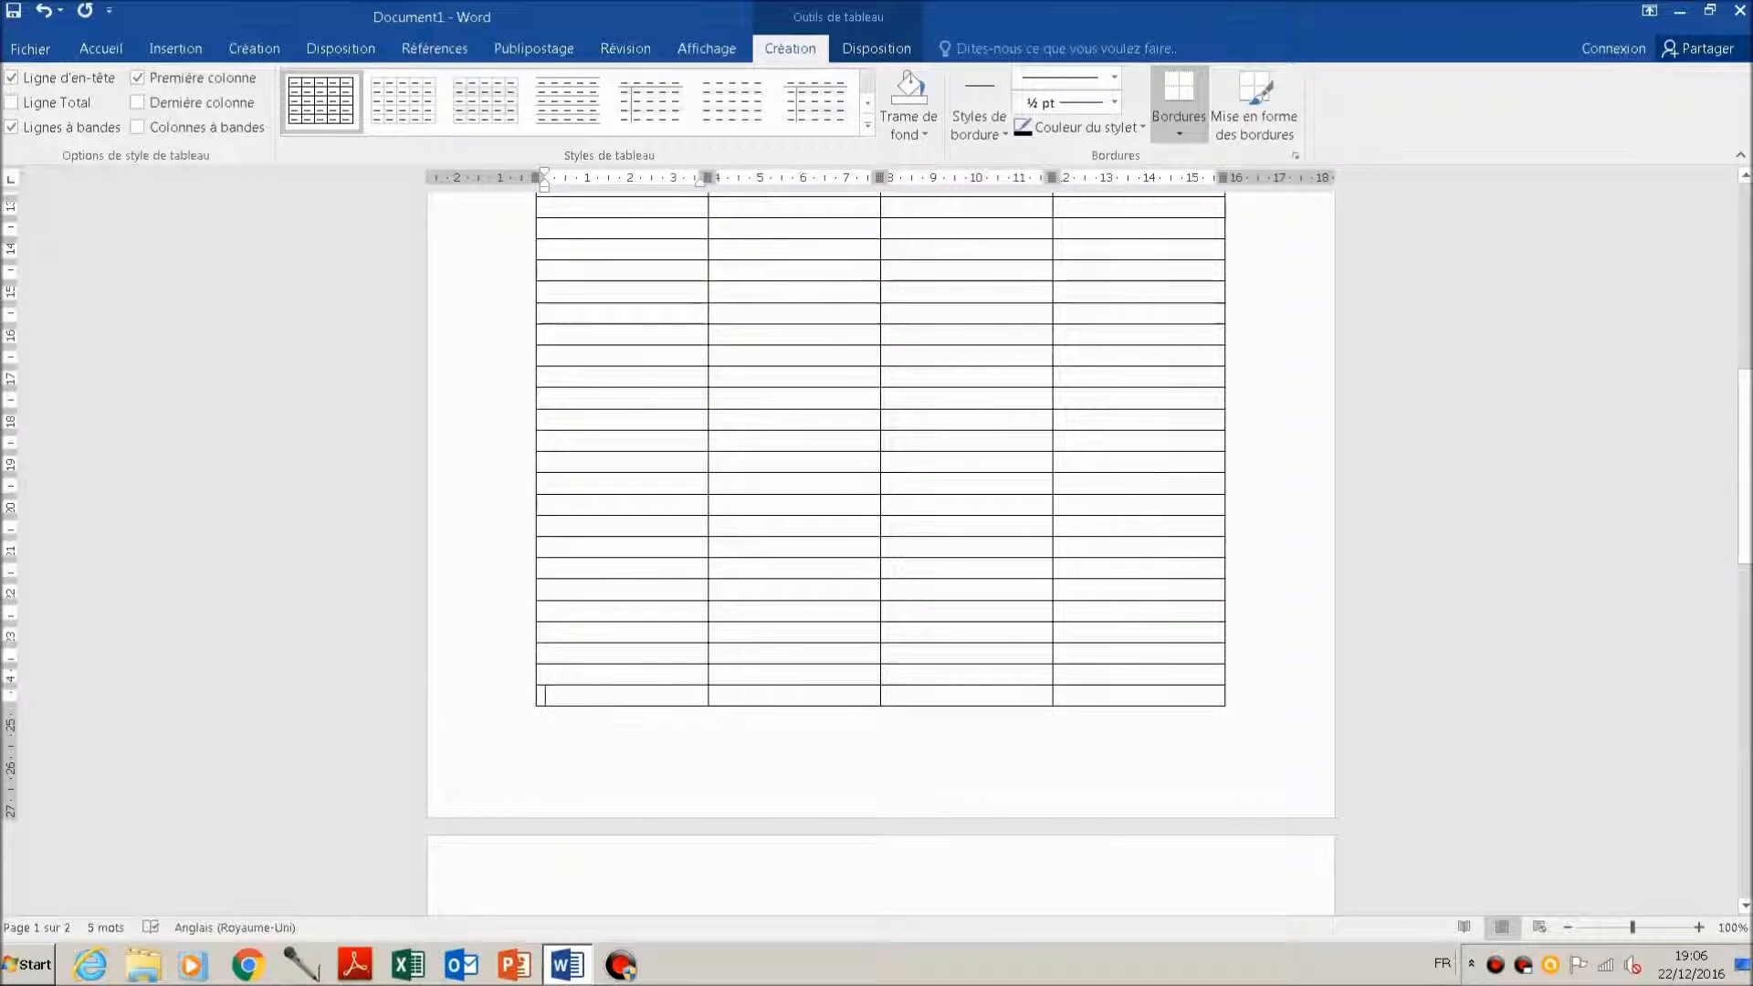
{"action": "type", "text": "dsfdfddsf"}
{"action": "scroll", "coordinate": [545, 617], "scroll_direction": "down", "scroll_amount": 1}
Step: Insert one table row above the row containing "dsfdfddsf" so that this row moves to the second page
{"action": "right_click", "coordinate": [579, 628]}
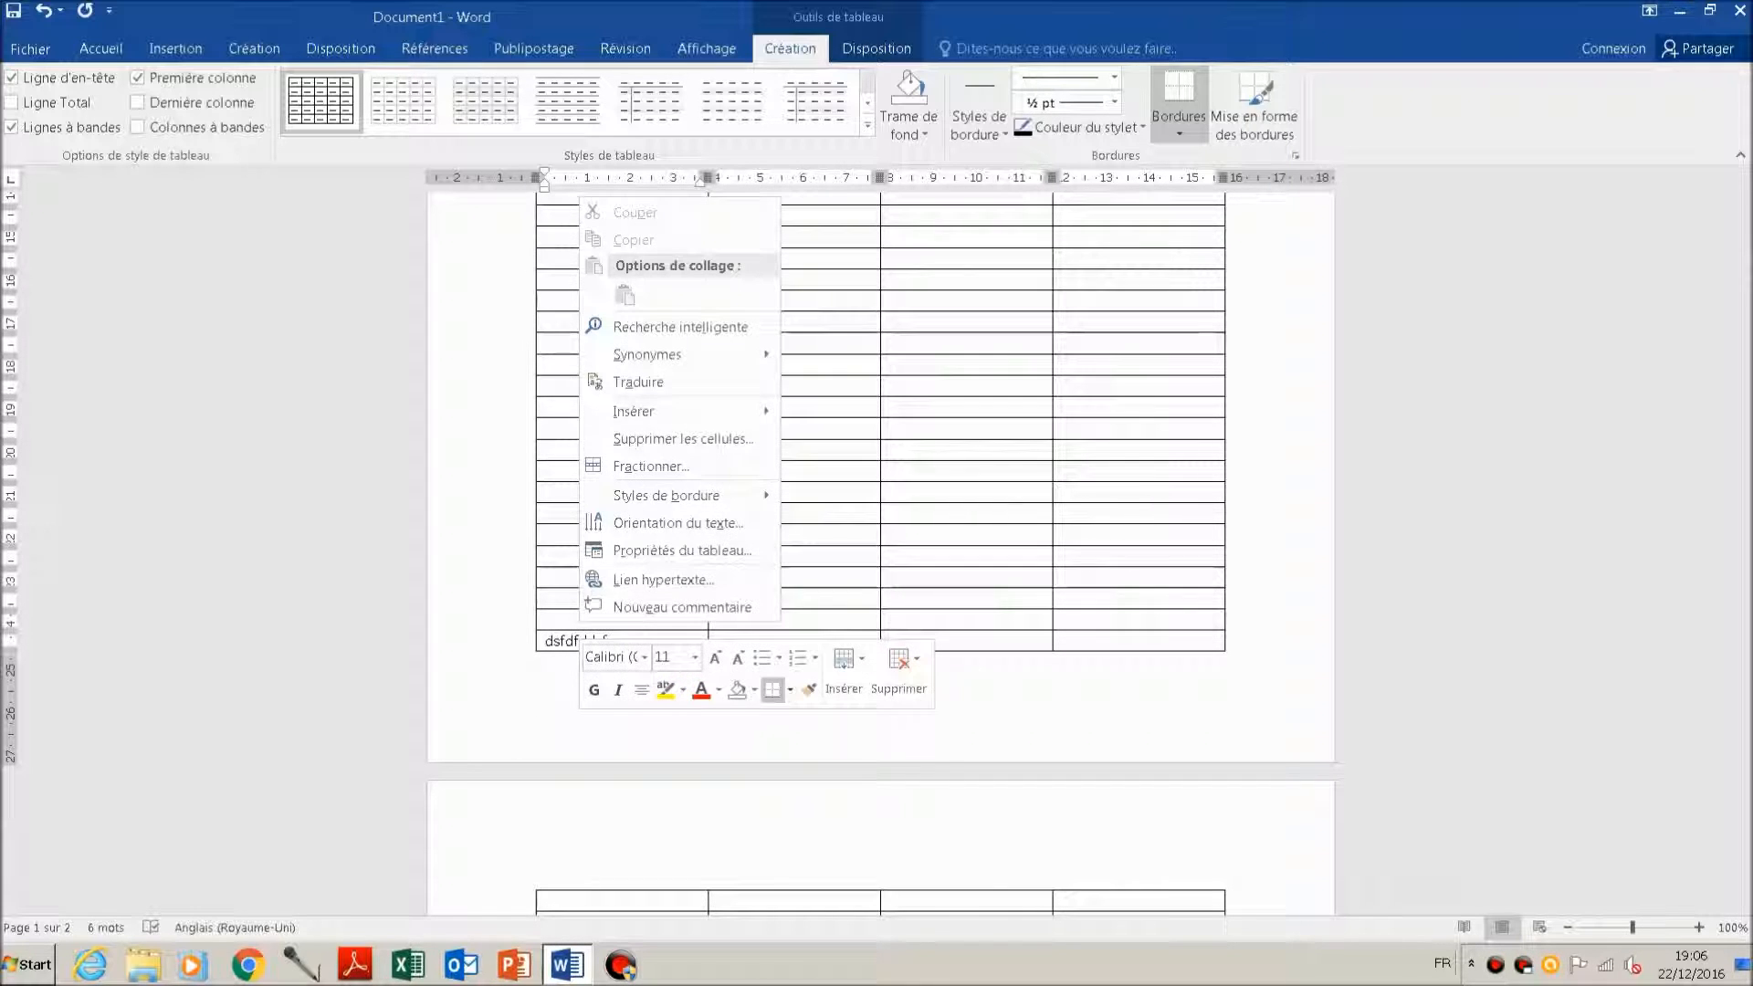
{"action": "mouse_move", "coordinate": [681, 412]}
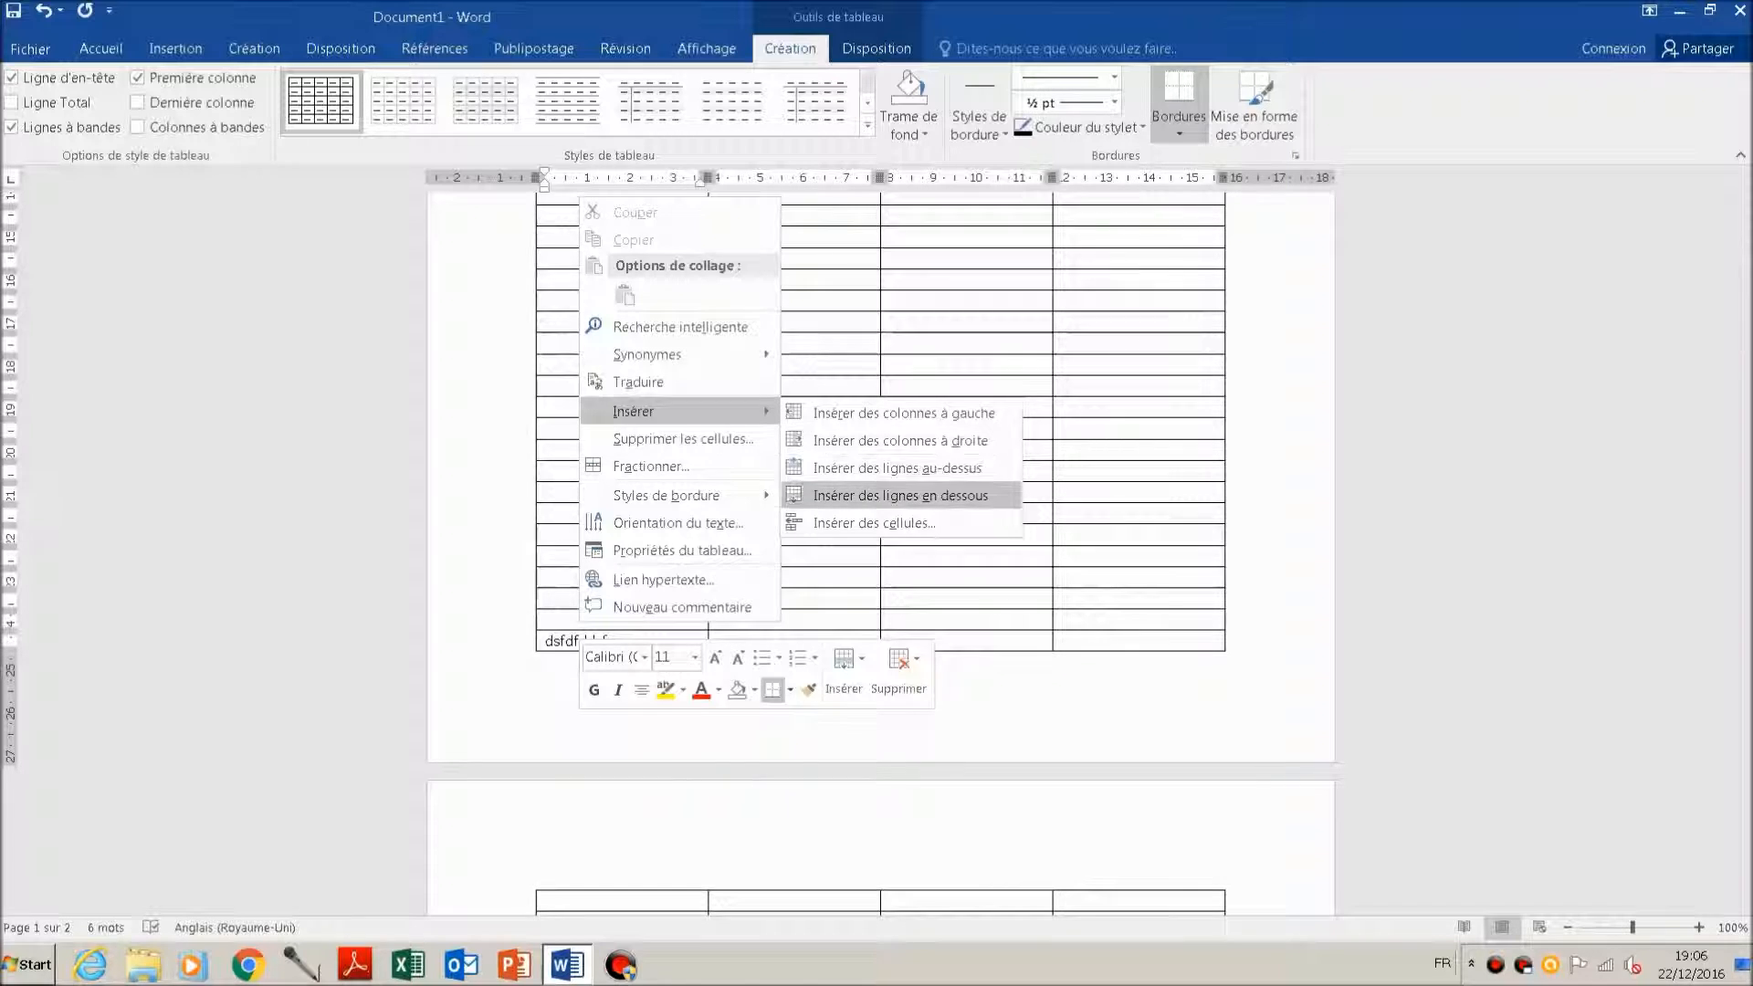
{"action": "left_click", "coordinate": [899, 495]}
{"action": "scroll", "coordinate": [881, 547], "scroll_direction": "down", "scroll_amount": 2}
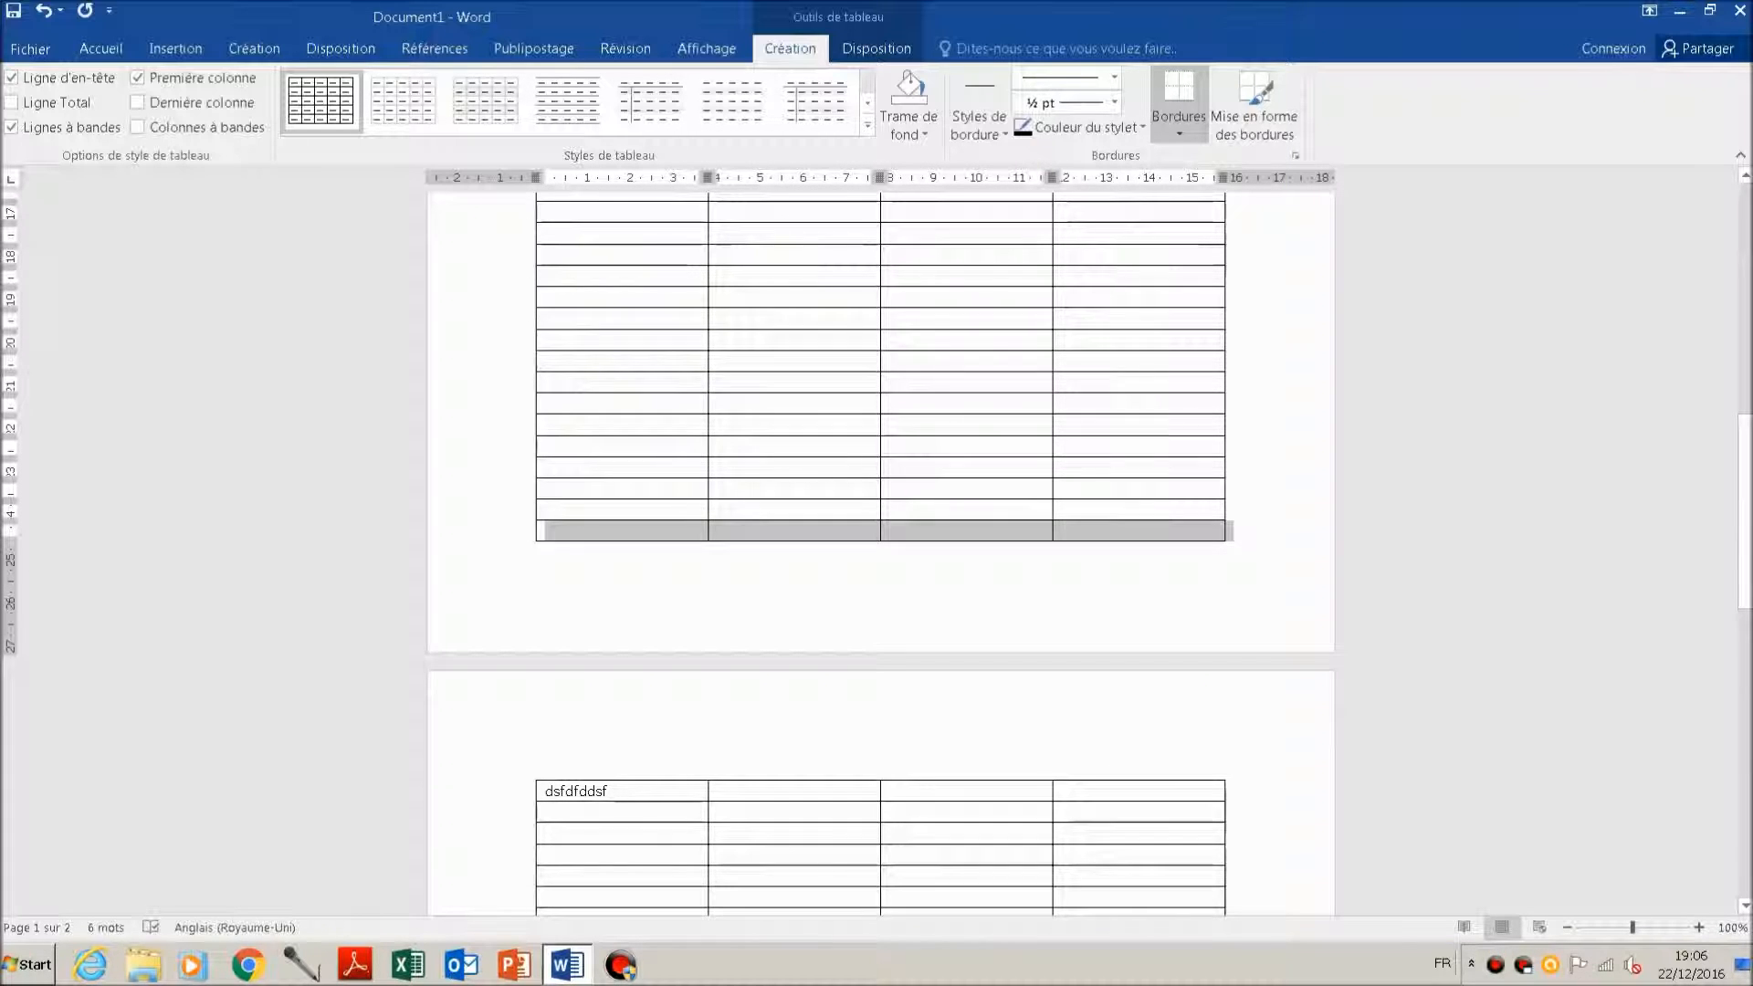
{"action": "scroll", "coordinate": [881, 547], "scroll_direction": "down", "scroll_amount": 5}
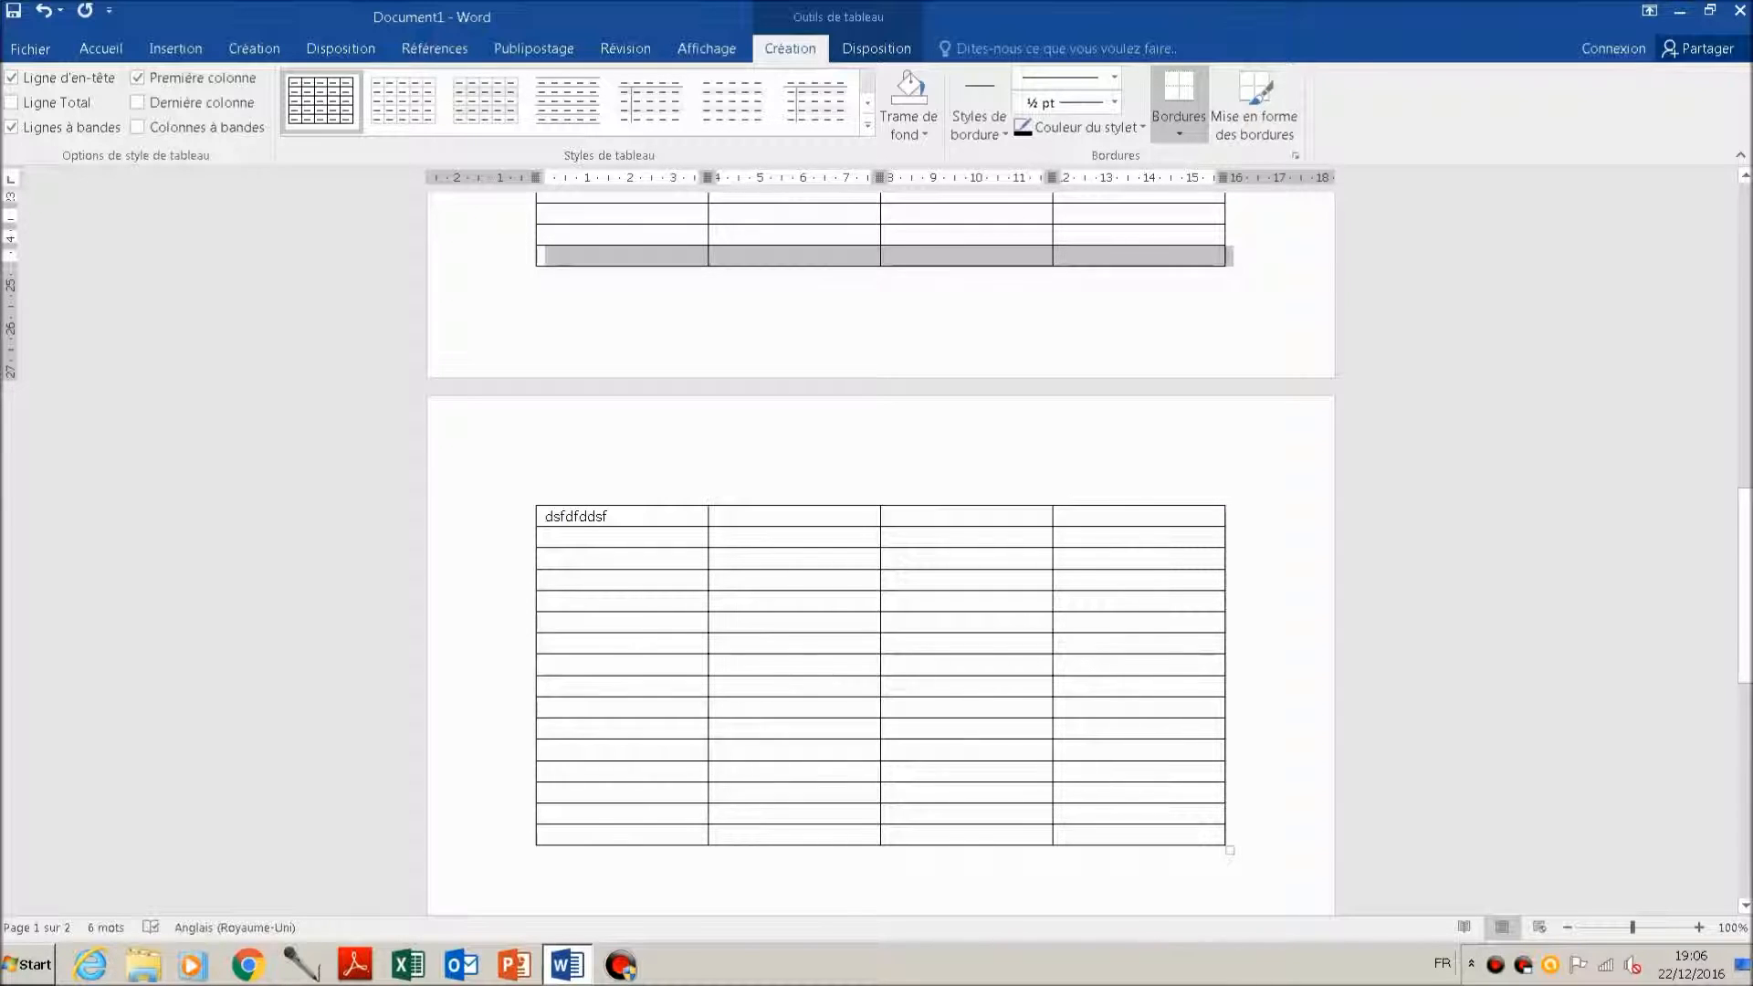
Step: Set the green first row to repeat as a header row at the top of each page in the table properties
{"action": "scroll", "coordinate": [880, 548], "scroll_direction": "up", "scroll_amount": 7}
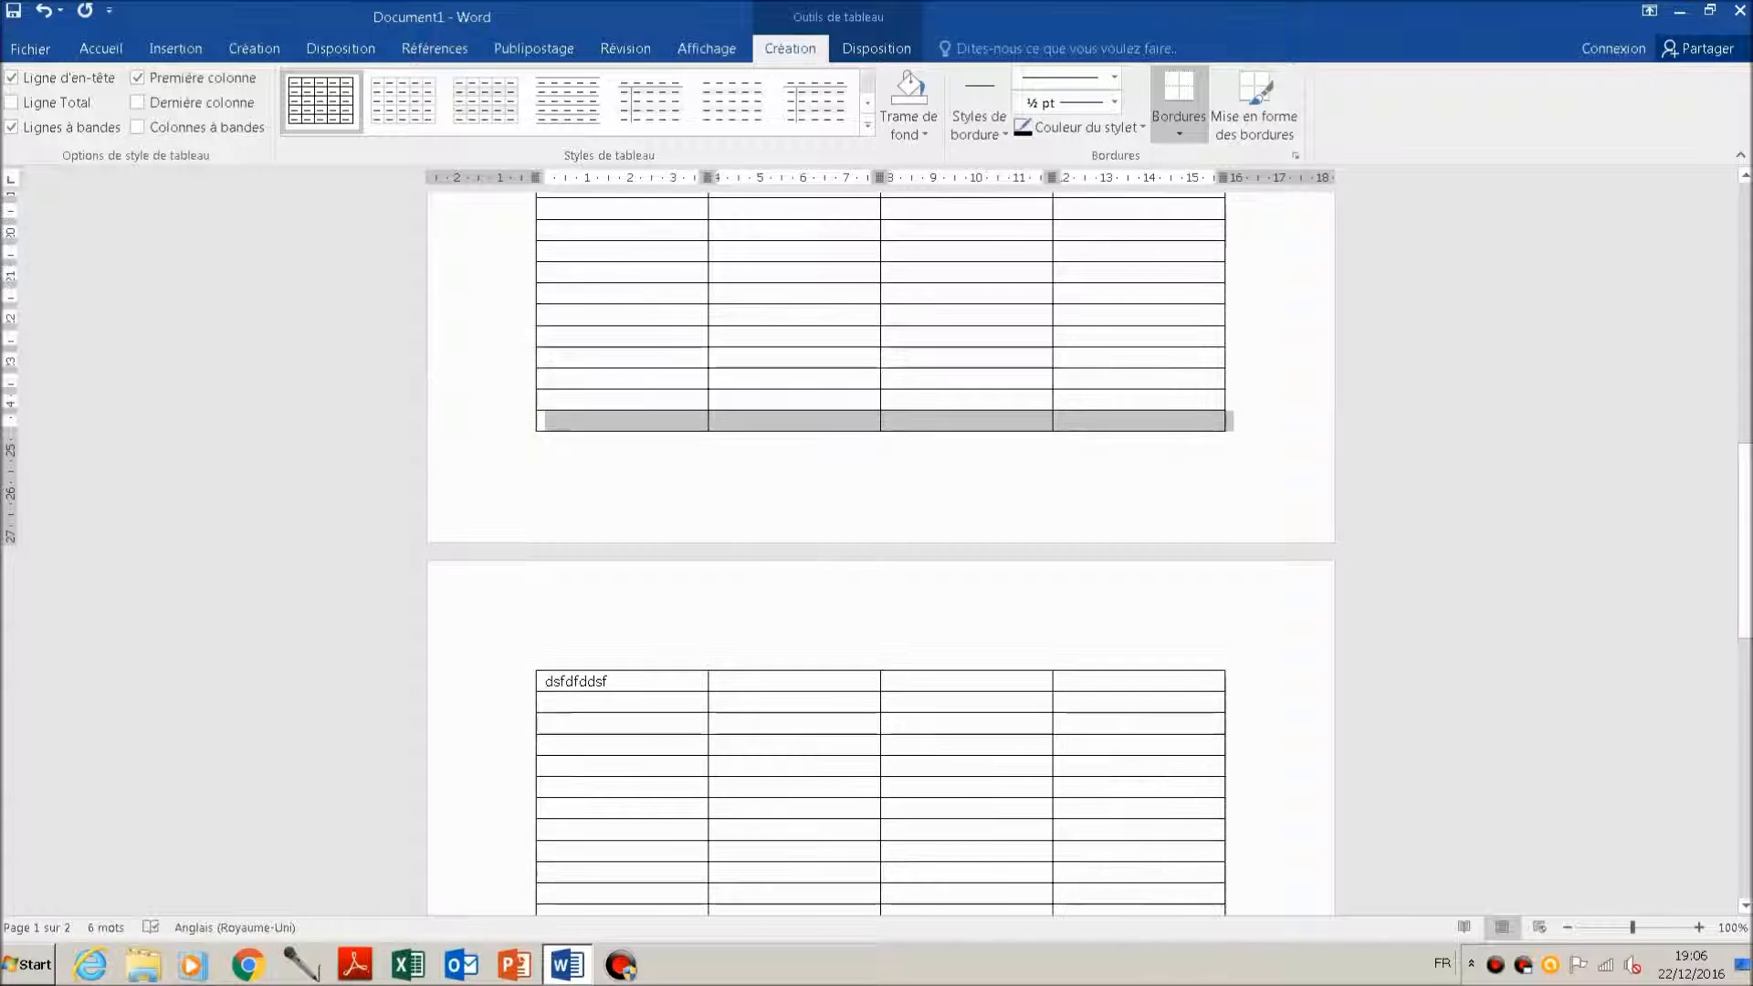
{"action": "scroll", "coordinate": [881, 547], "scroll_direction": "up", "scroll_amount": 8}
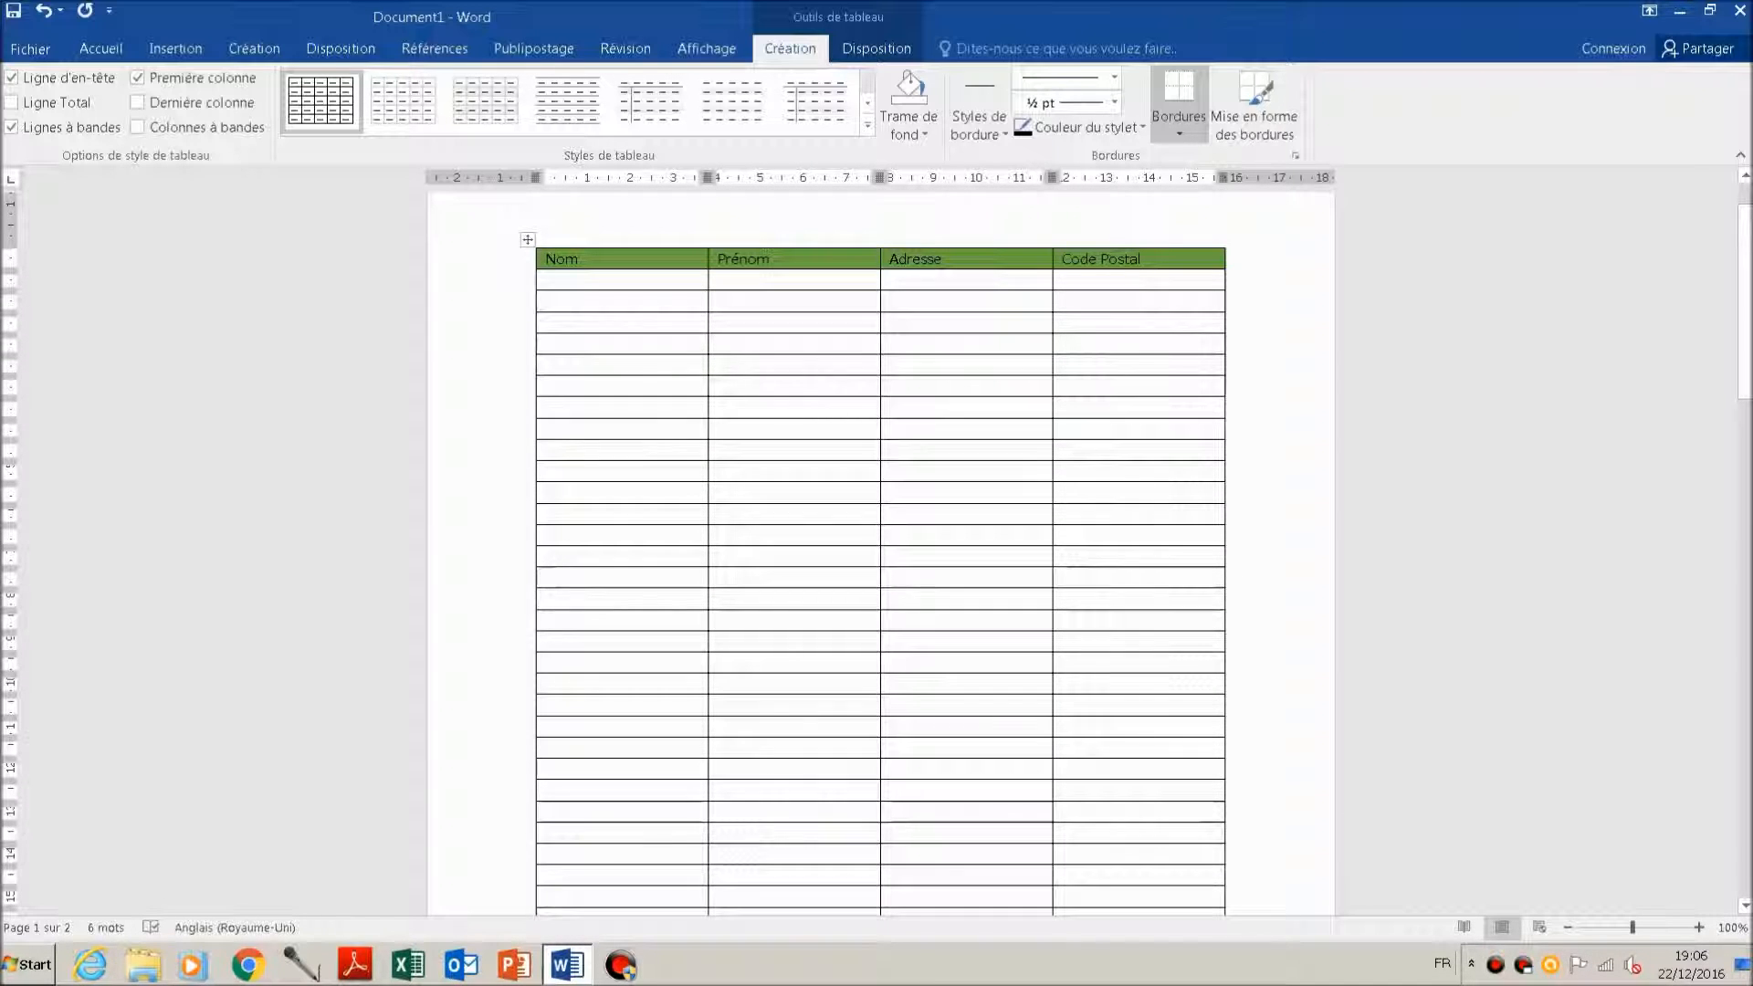
{"action": "scroll", "coordinate": [881, 547], "scroll_direction": "down", "scroll_amount": 1}
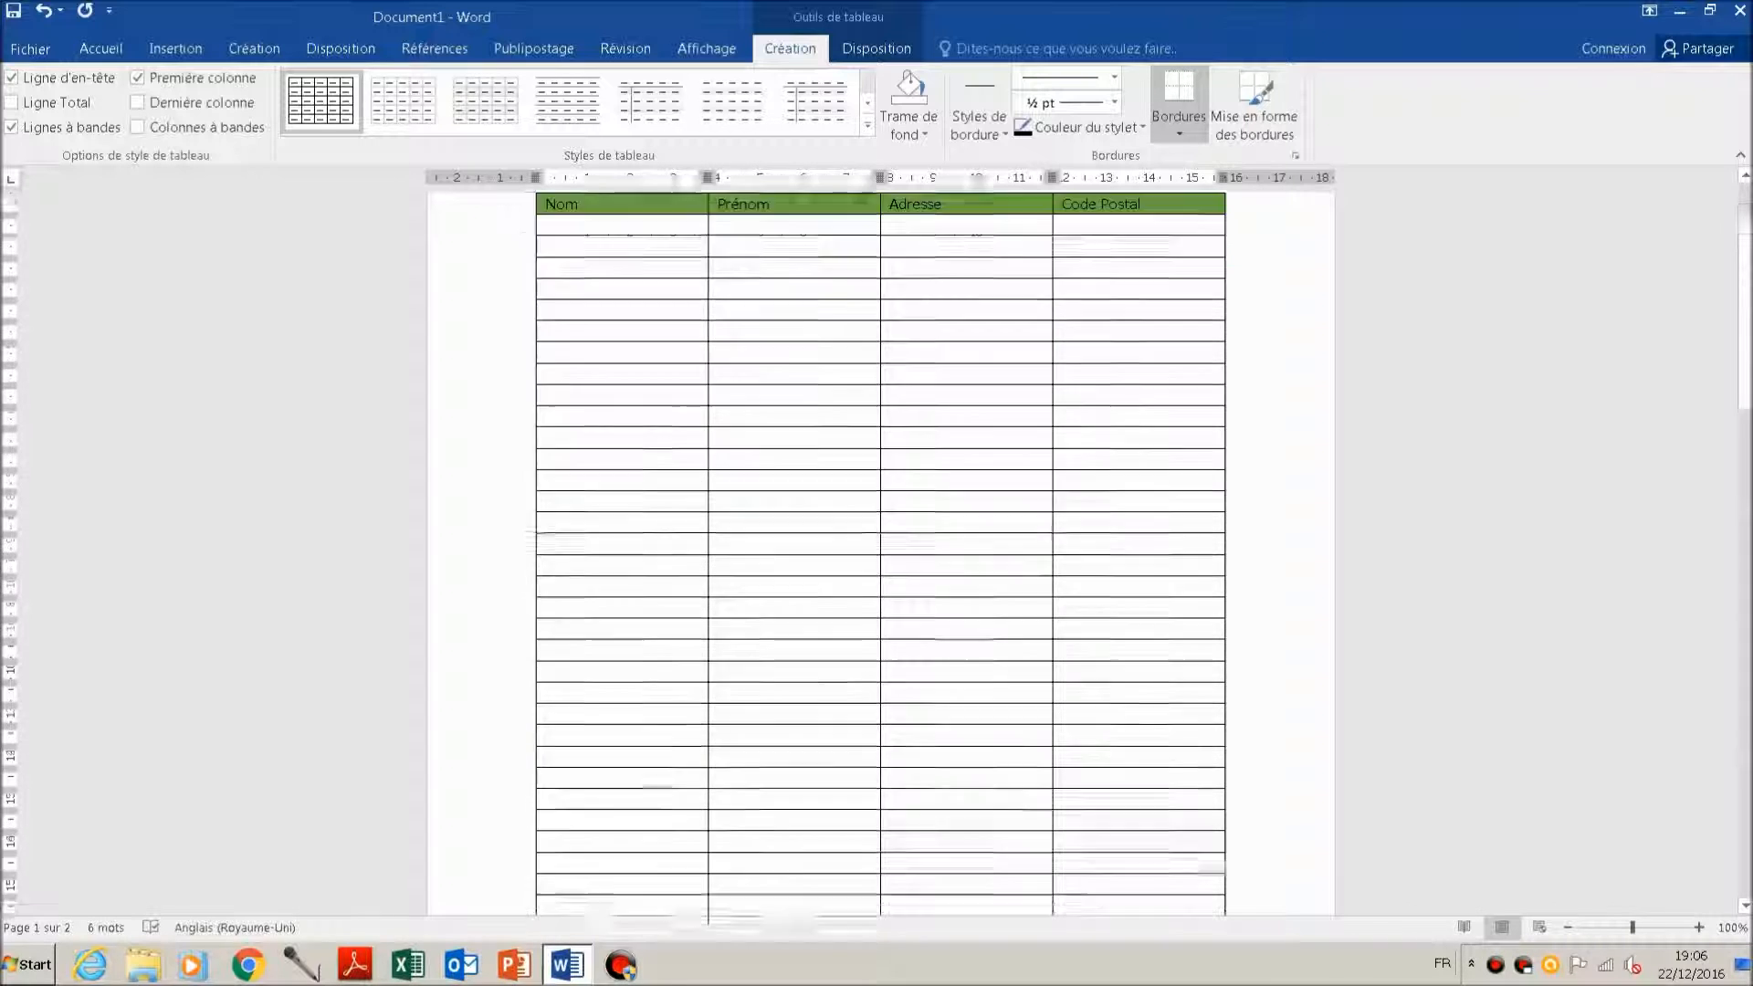
{"action": "scroll", "coordinate": [881, 547], "scroll_direction": "down", "scroll_amount": 7}
{"action": "scroll", "coordinate": [881, 548], "scroll_direction": "up", "scroll_amount": 10}
{"action": "right_click", "coordinate": [621, 334]}
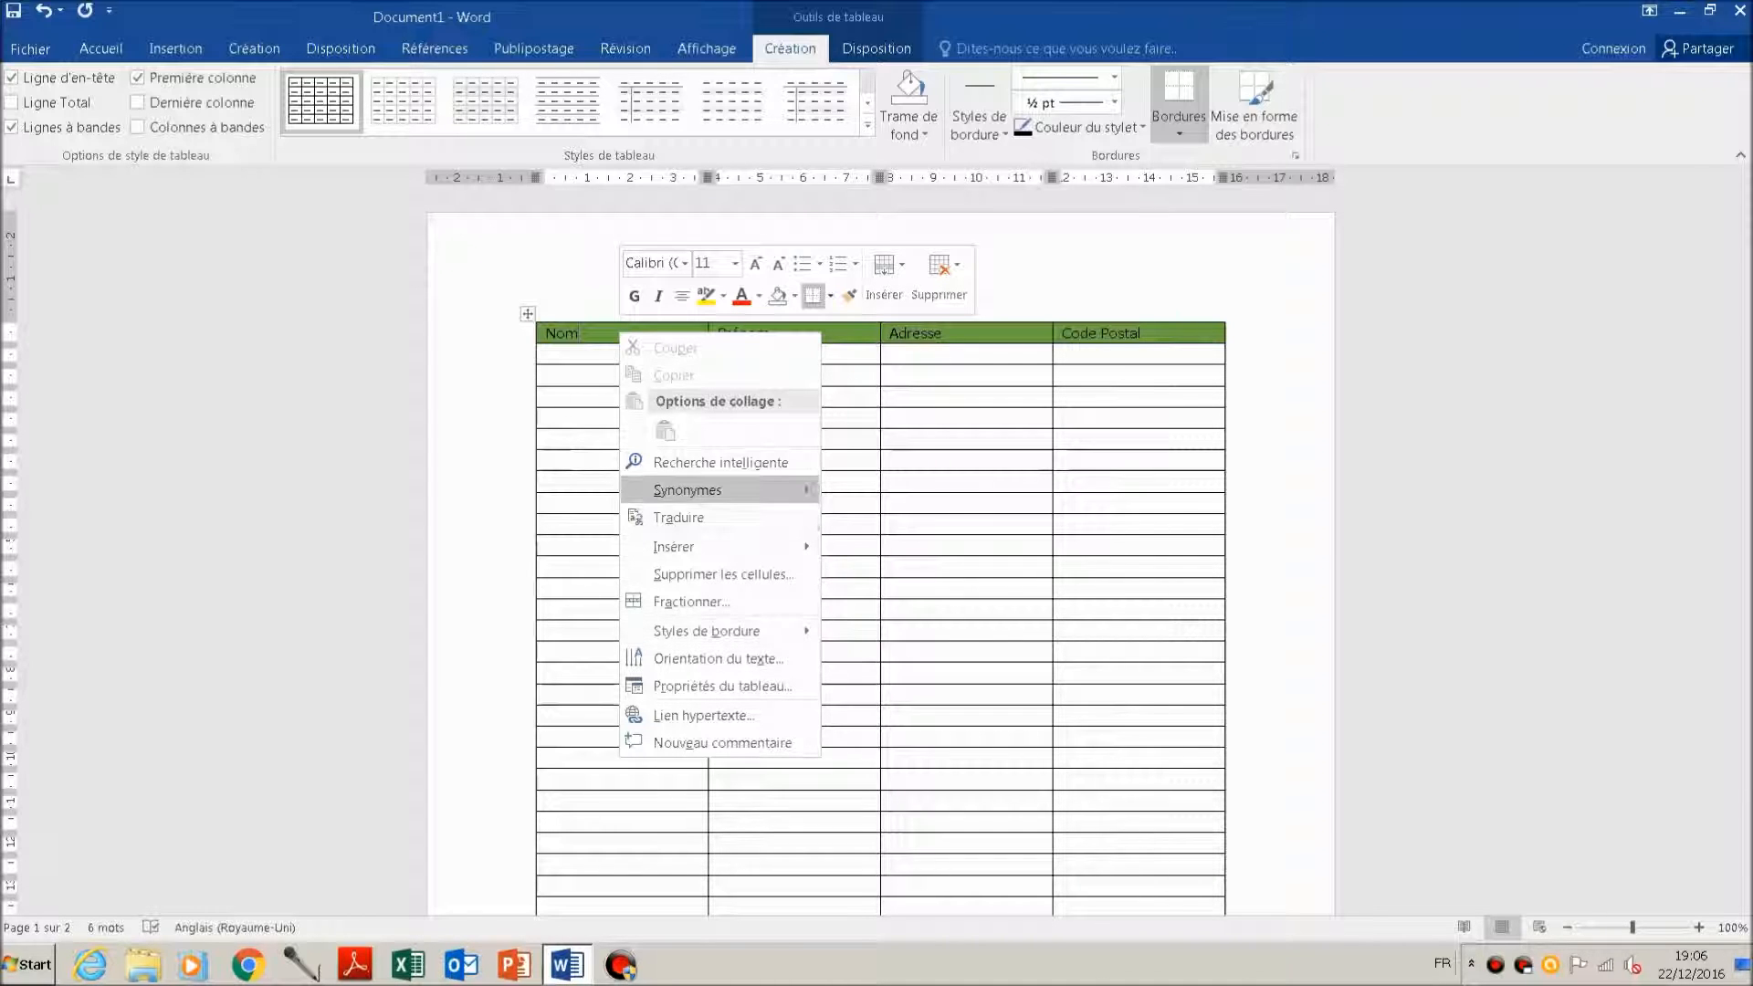
{"action": "left_click", "coordinate": [721, 685]}
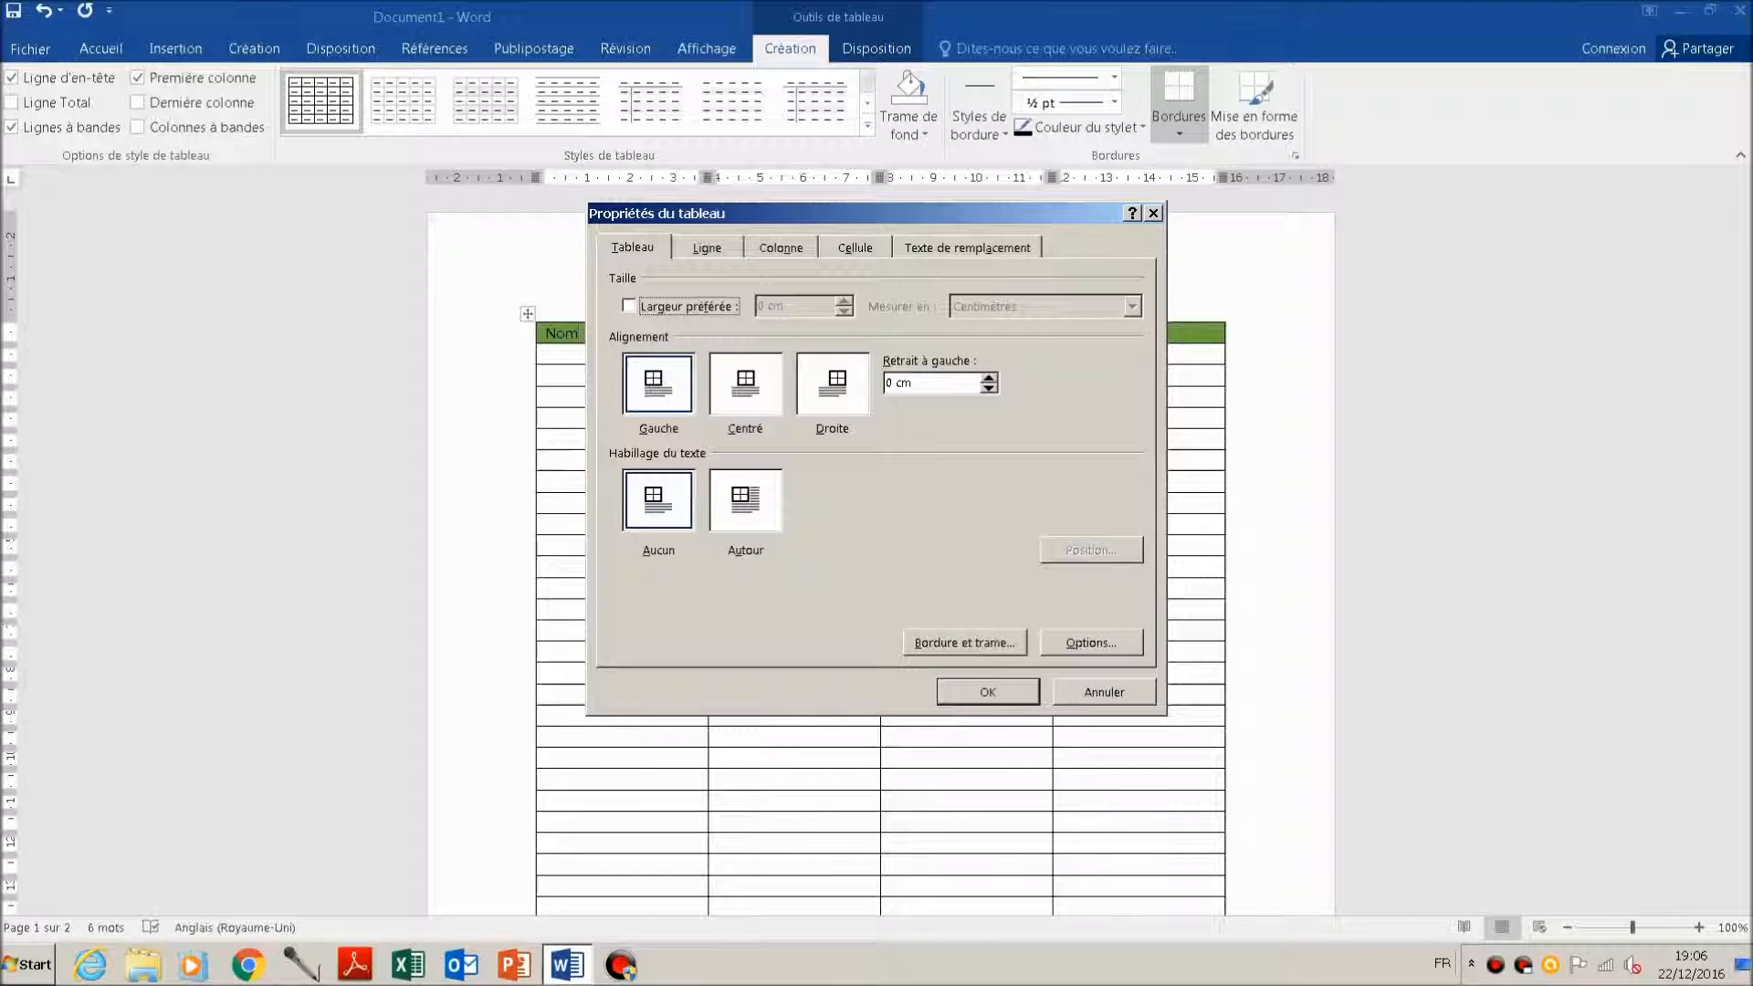
{"action": "left_click", "coordinate": [707, 248]}
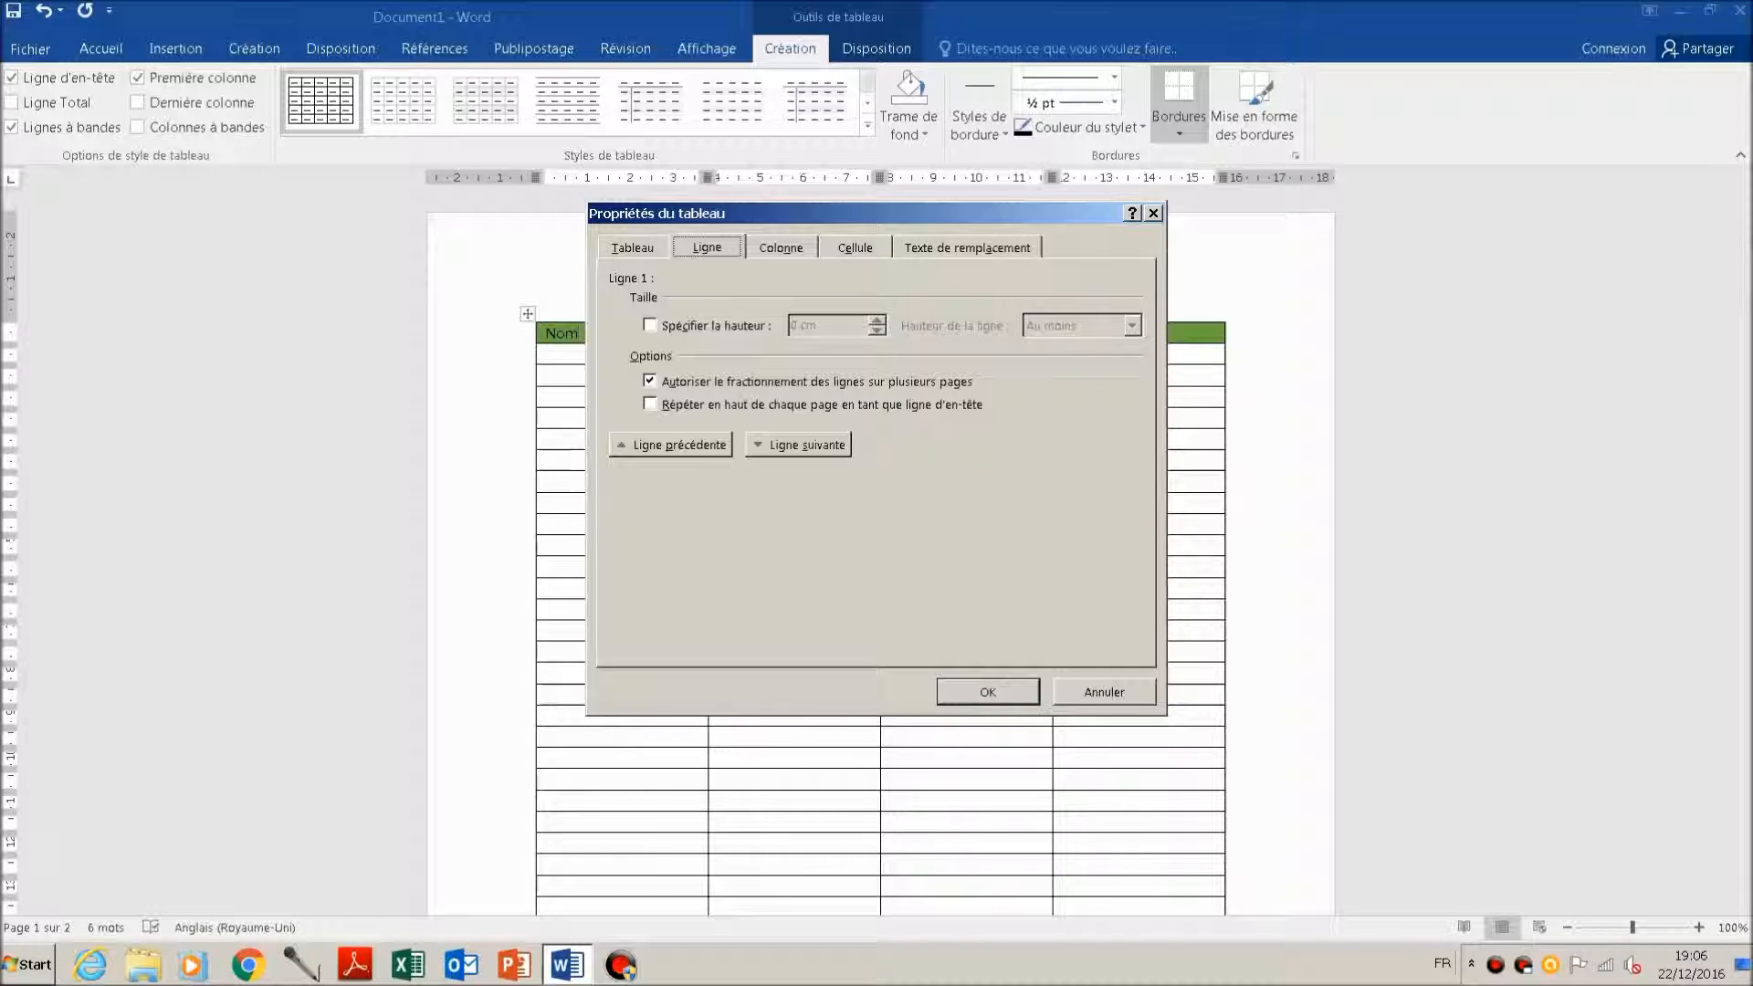
{"action": "left_click", "coordinate": [650, 403]}
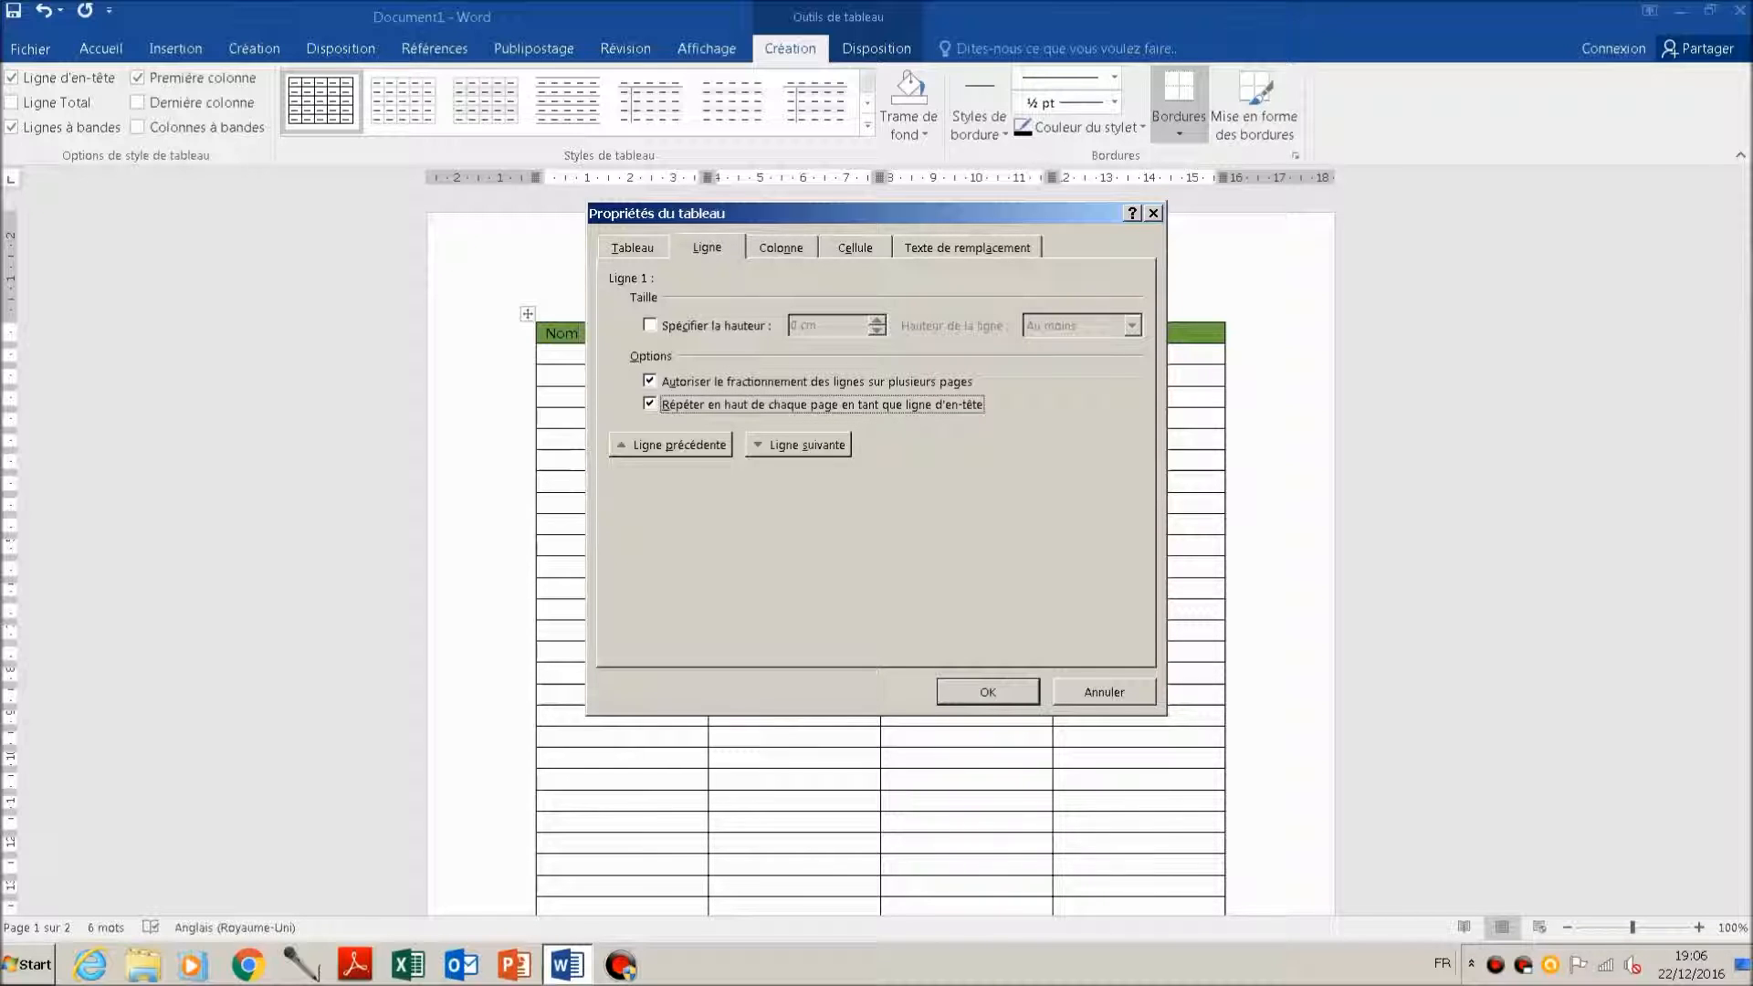
{"action": "left_click", "coordinate": [987, 692]}
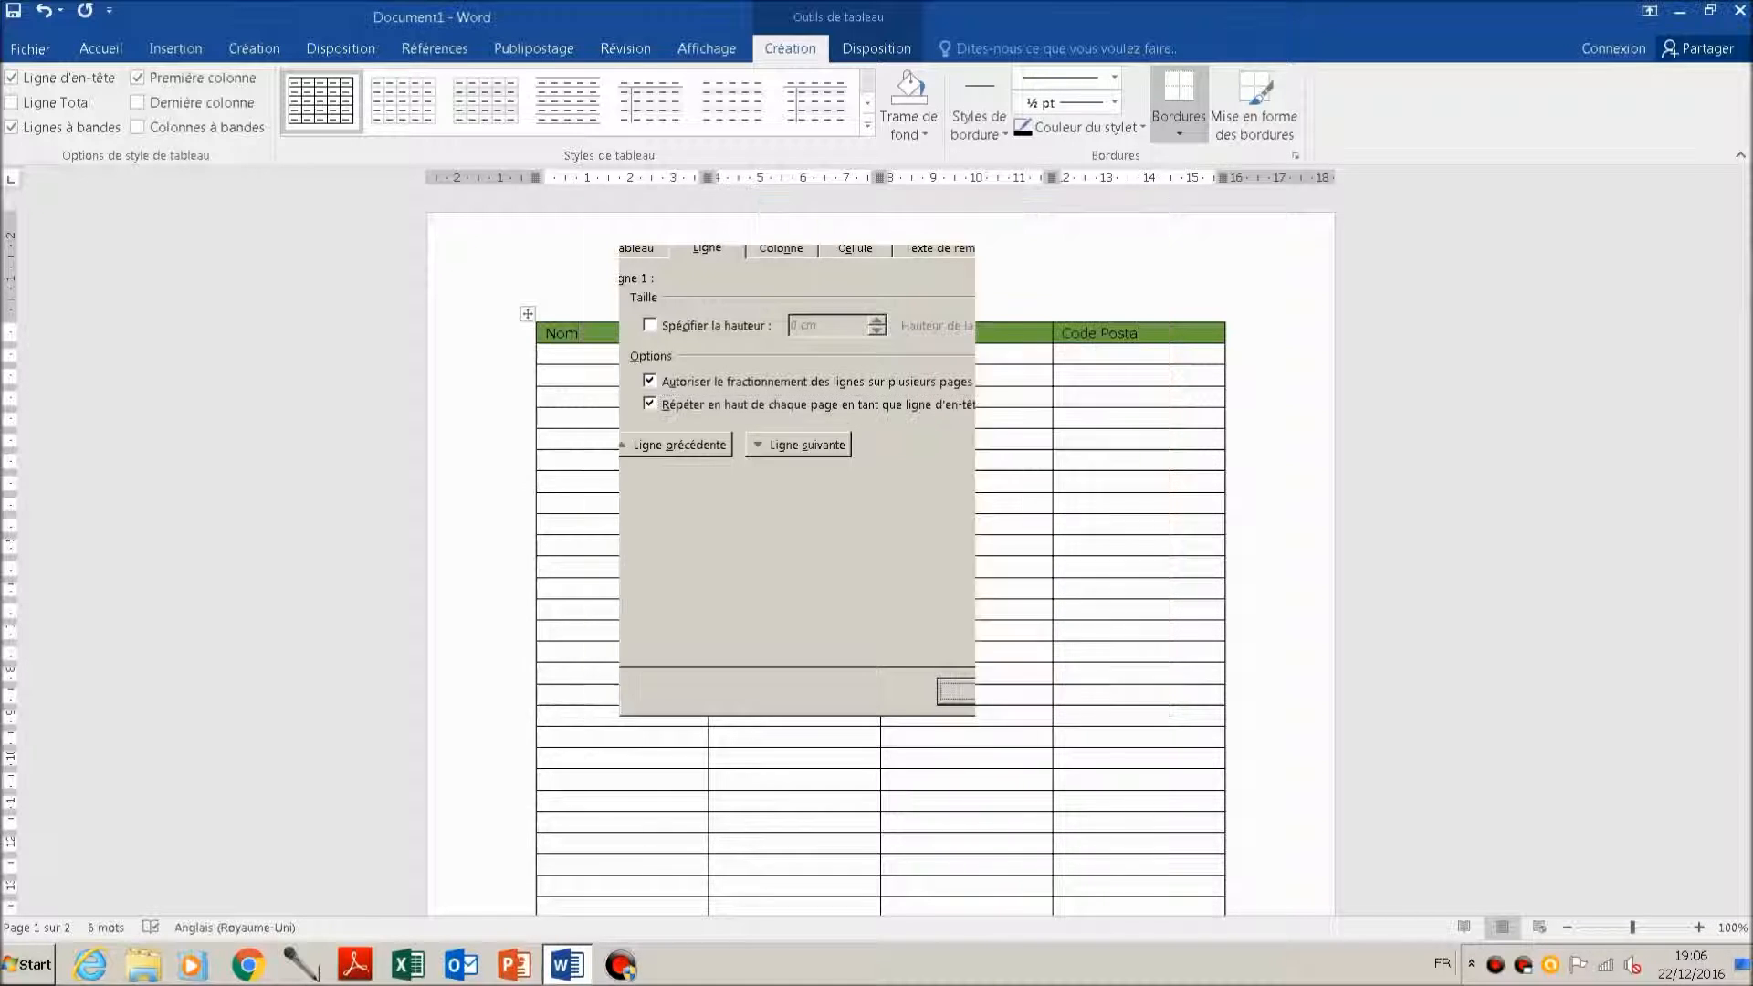
{"action": "scroll", "coordinate": [880, 555], "scroll_direction": "down", "scroll_amount": 2}
{"action": "scroll", "coordinate": [880, 555], "scroll_direction": "down", "scroll_amount": 12}
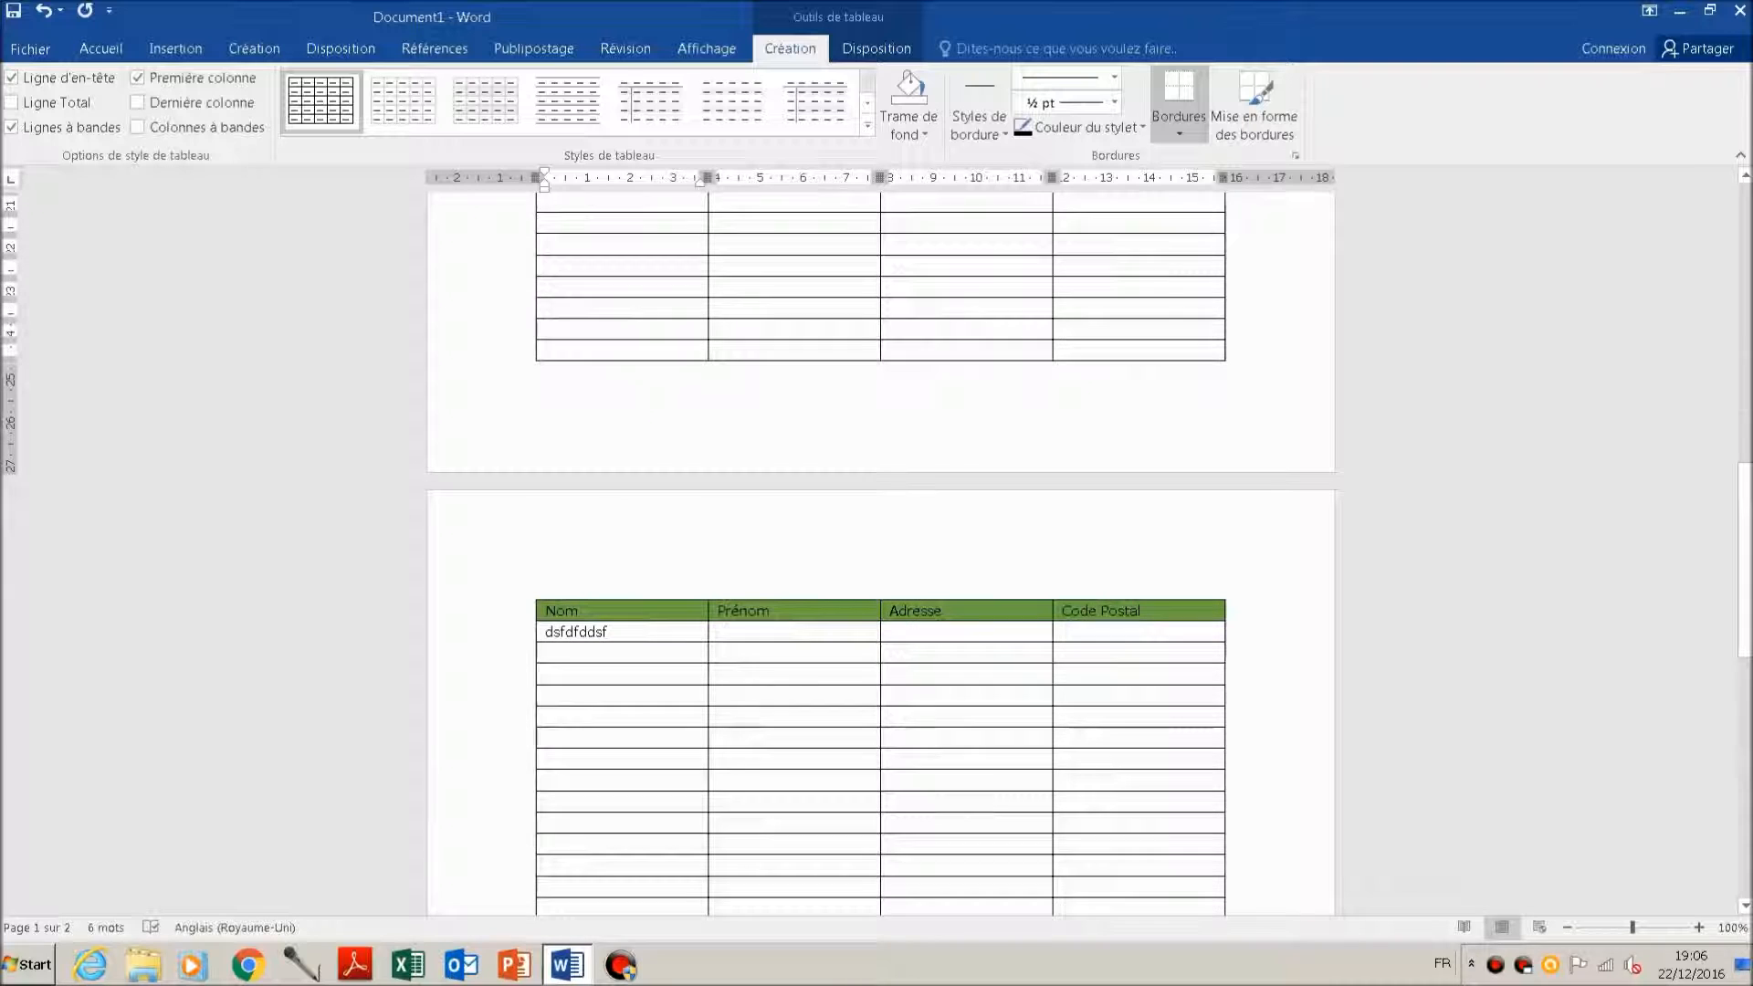
Step: Fill the first row under the header with Nom1, Prenom1, Adresse1 and 13033
{"action": "scroll", "coordinate": [881, 555], "scroll_direction": "up", "scroll_amount": 14}
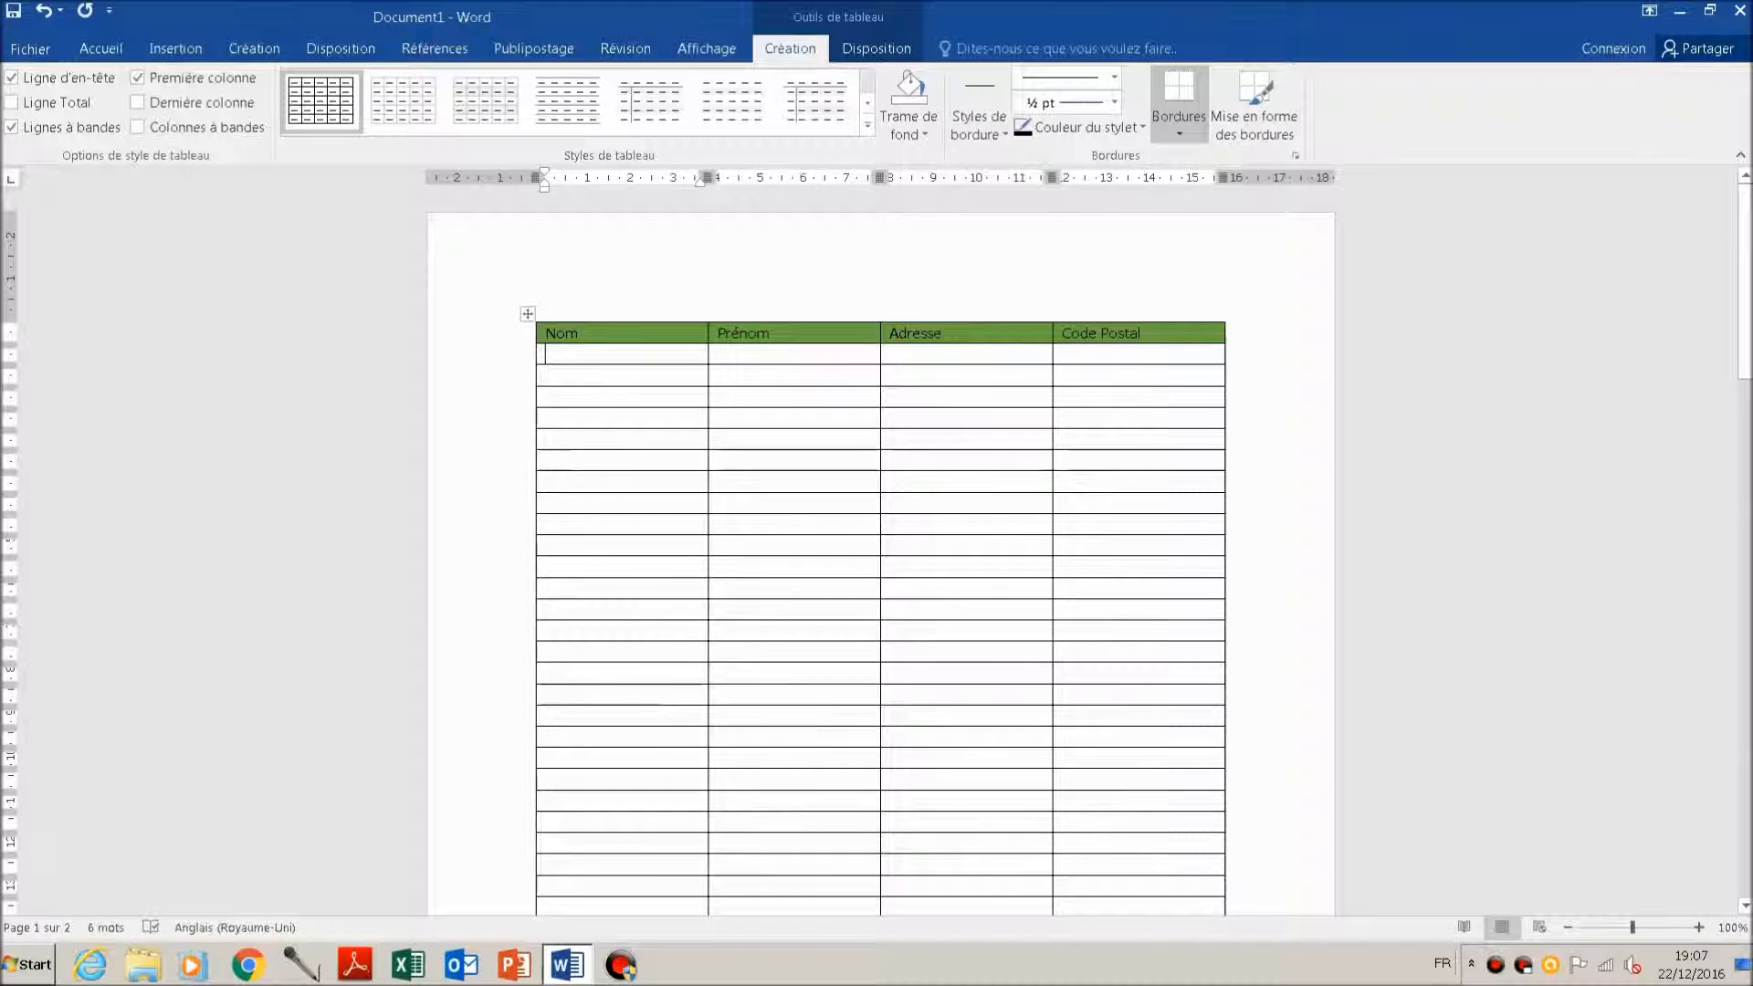
{"action": "type", "text": "Nom1"}
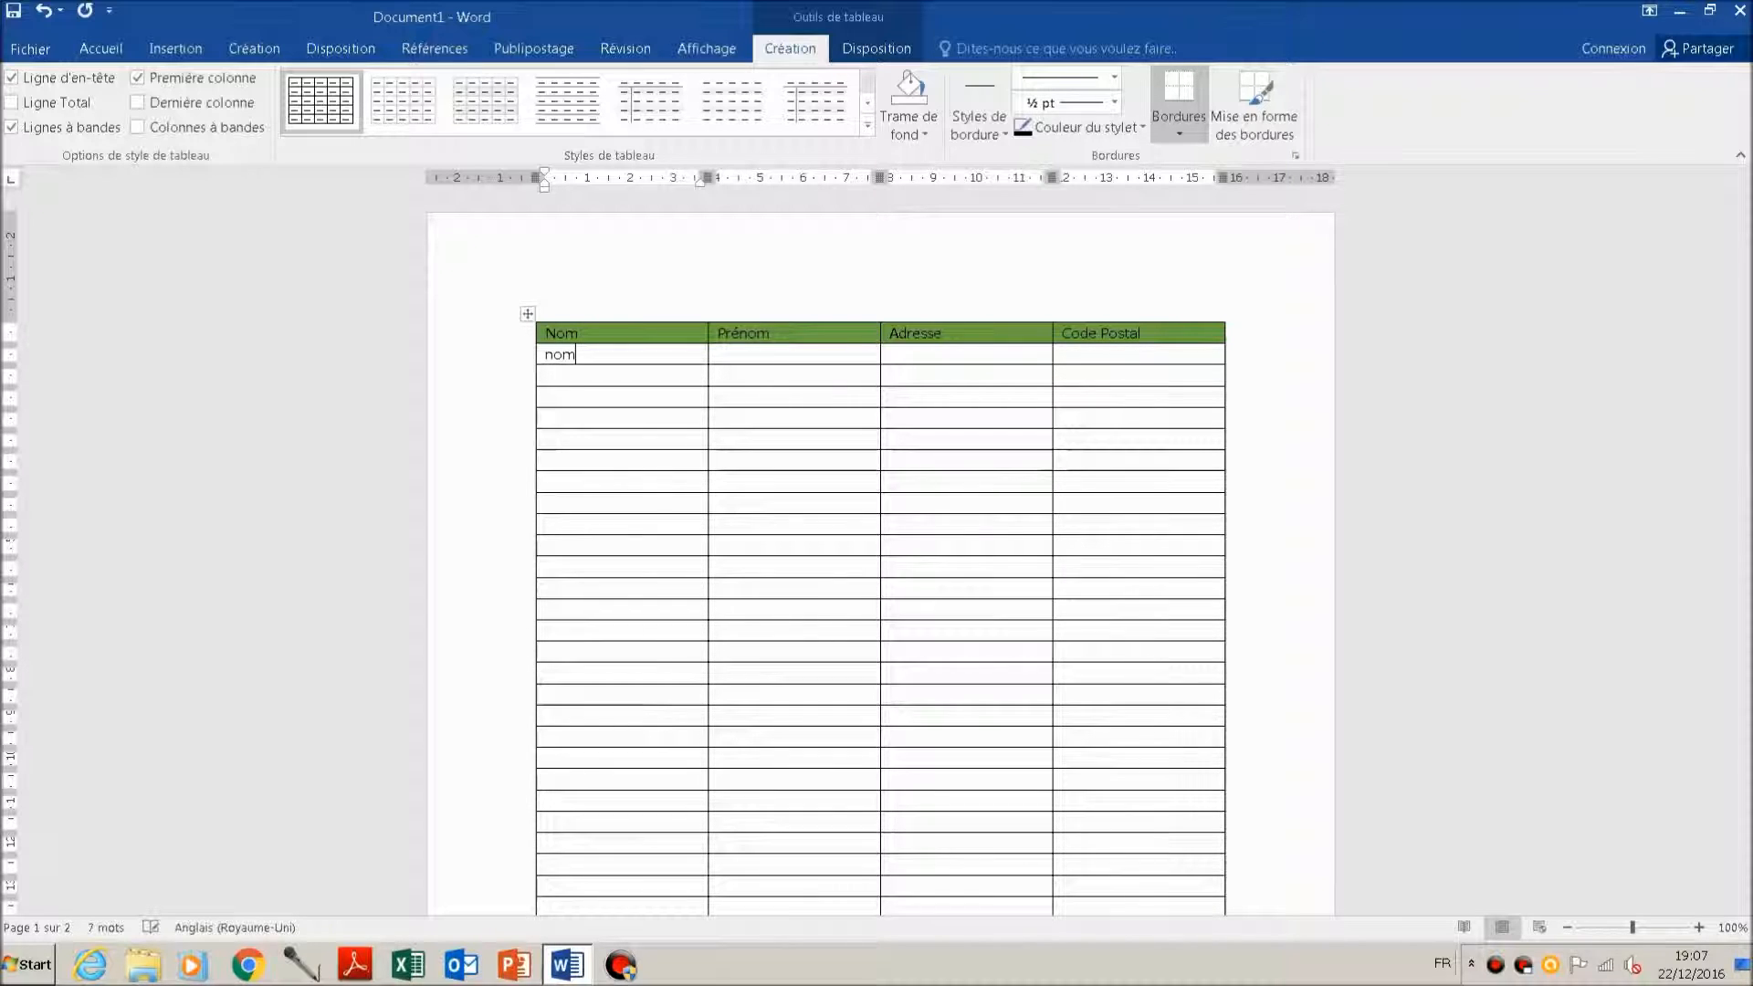
{"action": "key", "text": "Tab"}
{"action": "type", "text": "prenom1"}
{"action": "key", "text": "Tab"}
{"action": "type", "text": "adresse1"}
{"action": "key", "text": "Tab"}
{"action": "type", "text": "13033"}
{"action": "key", "text": "Return"}
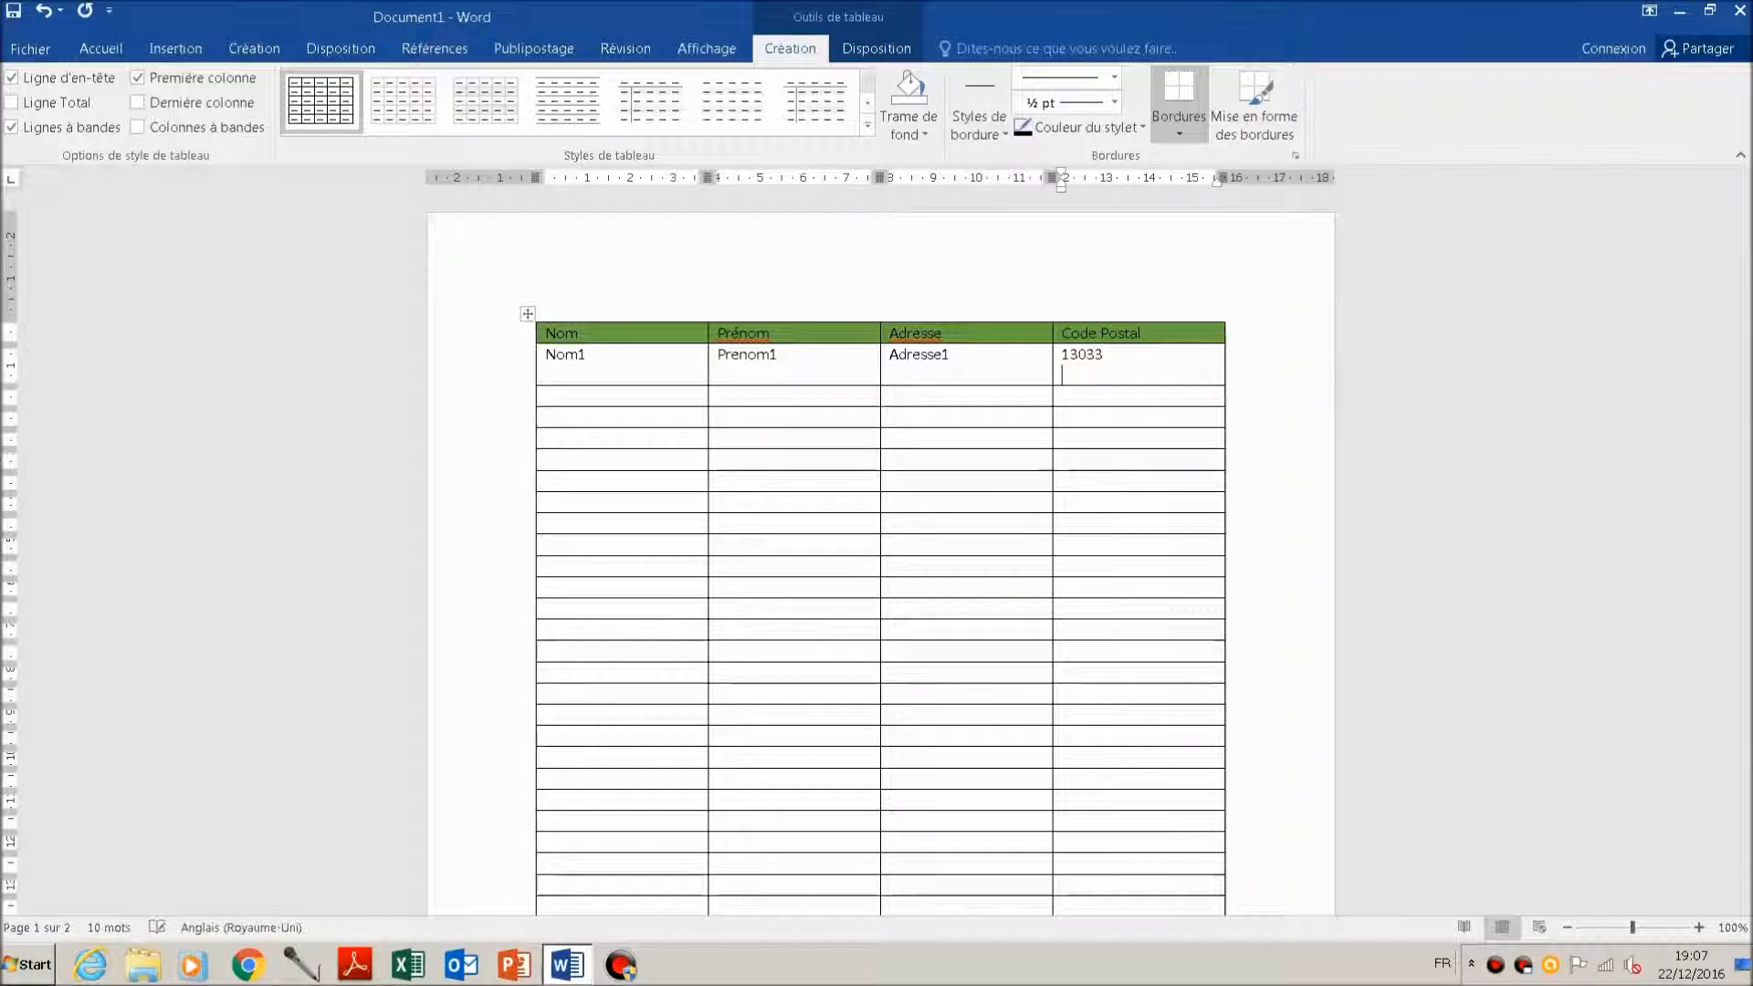
{"action": "key", "text": "BackSpace"}
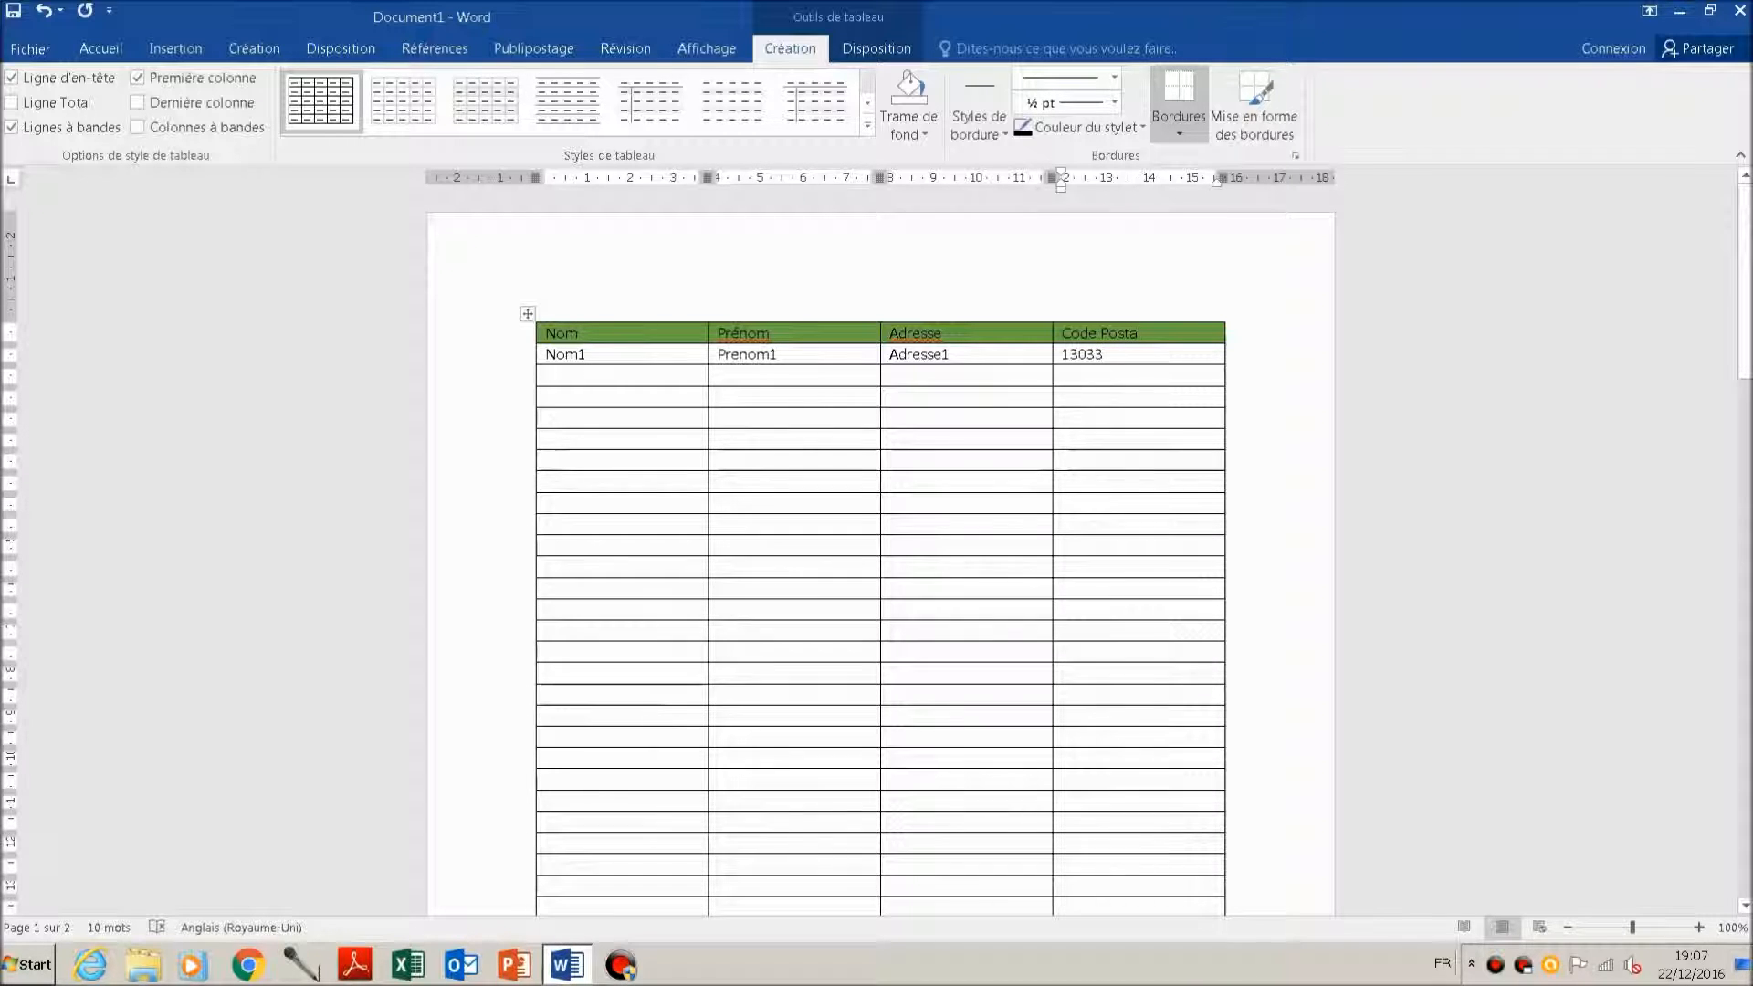
{"action": "left_click", "coordinate": [602, 318]}
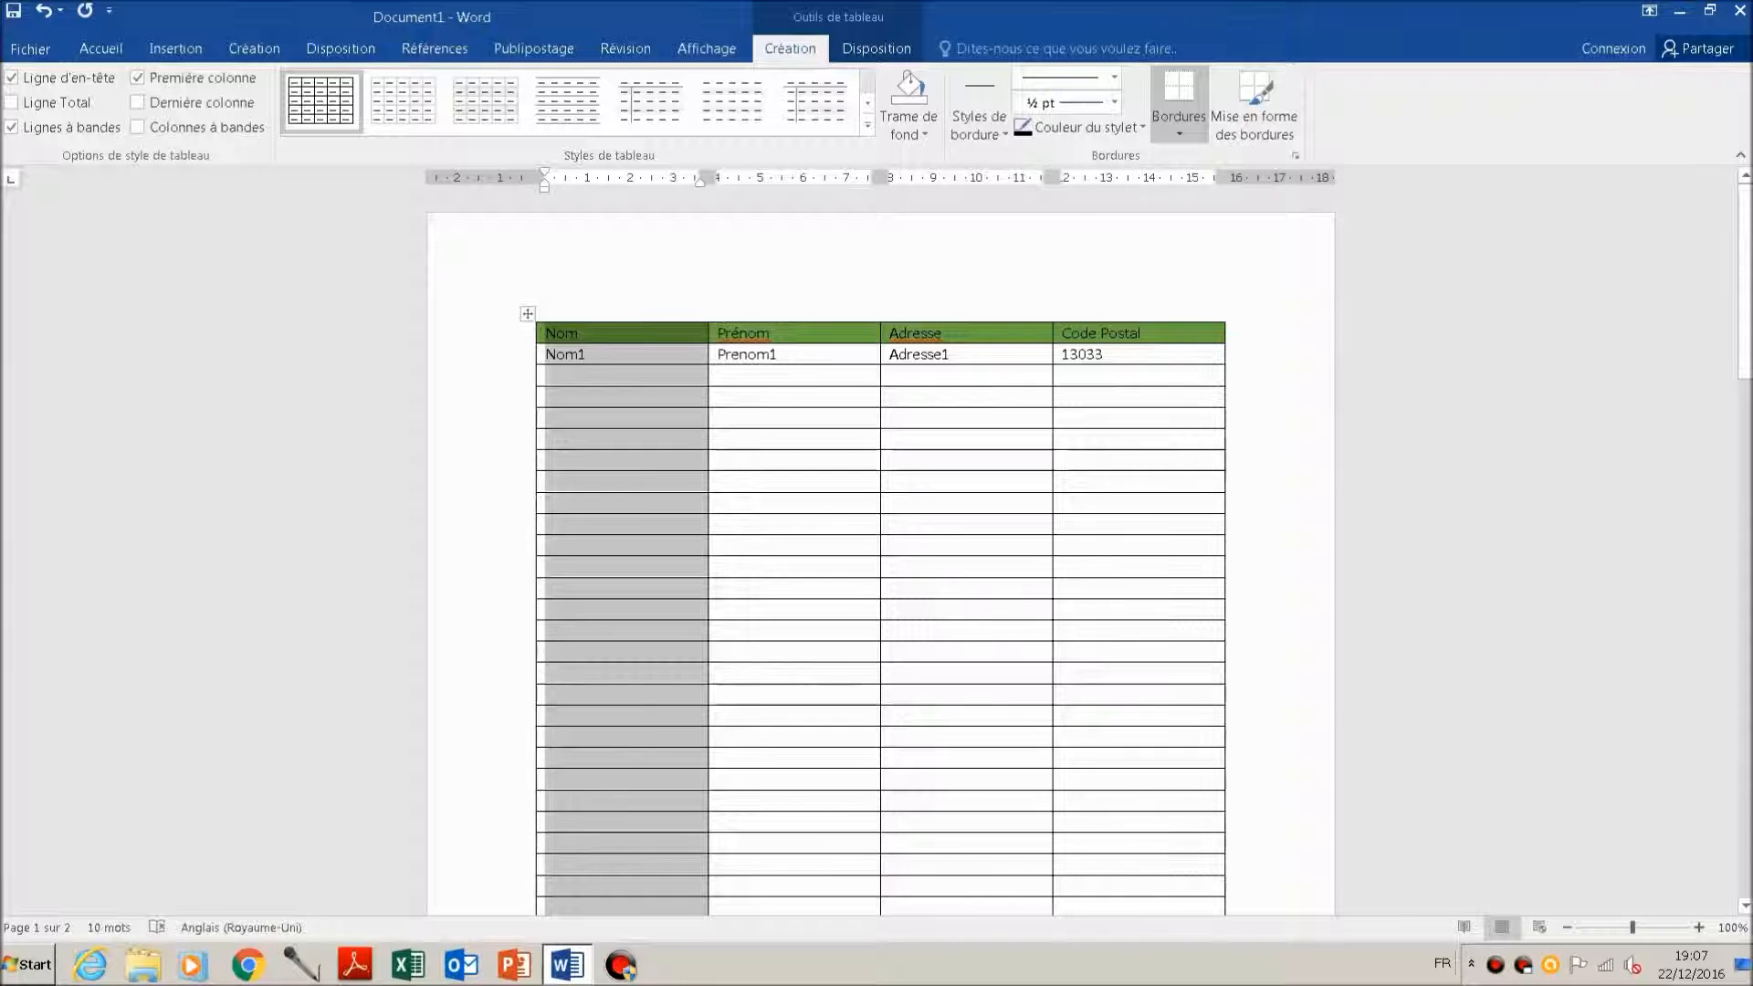
{"action": "right_click", "coordinate": [619, 334]}
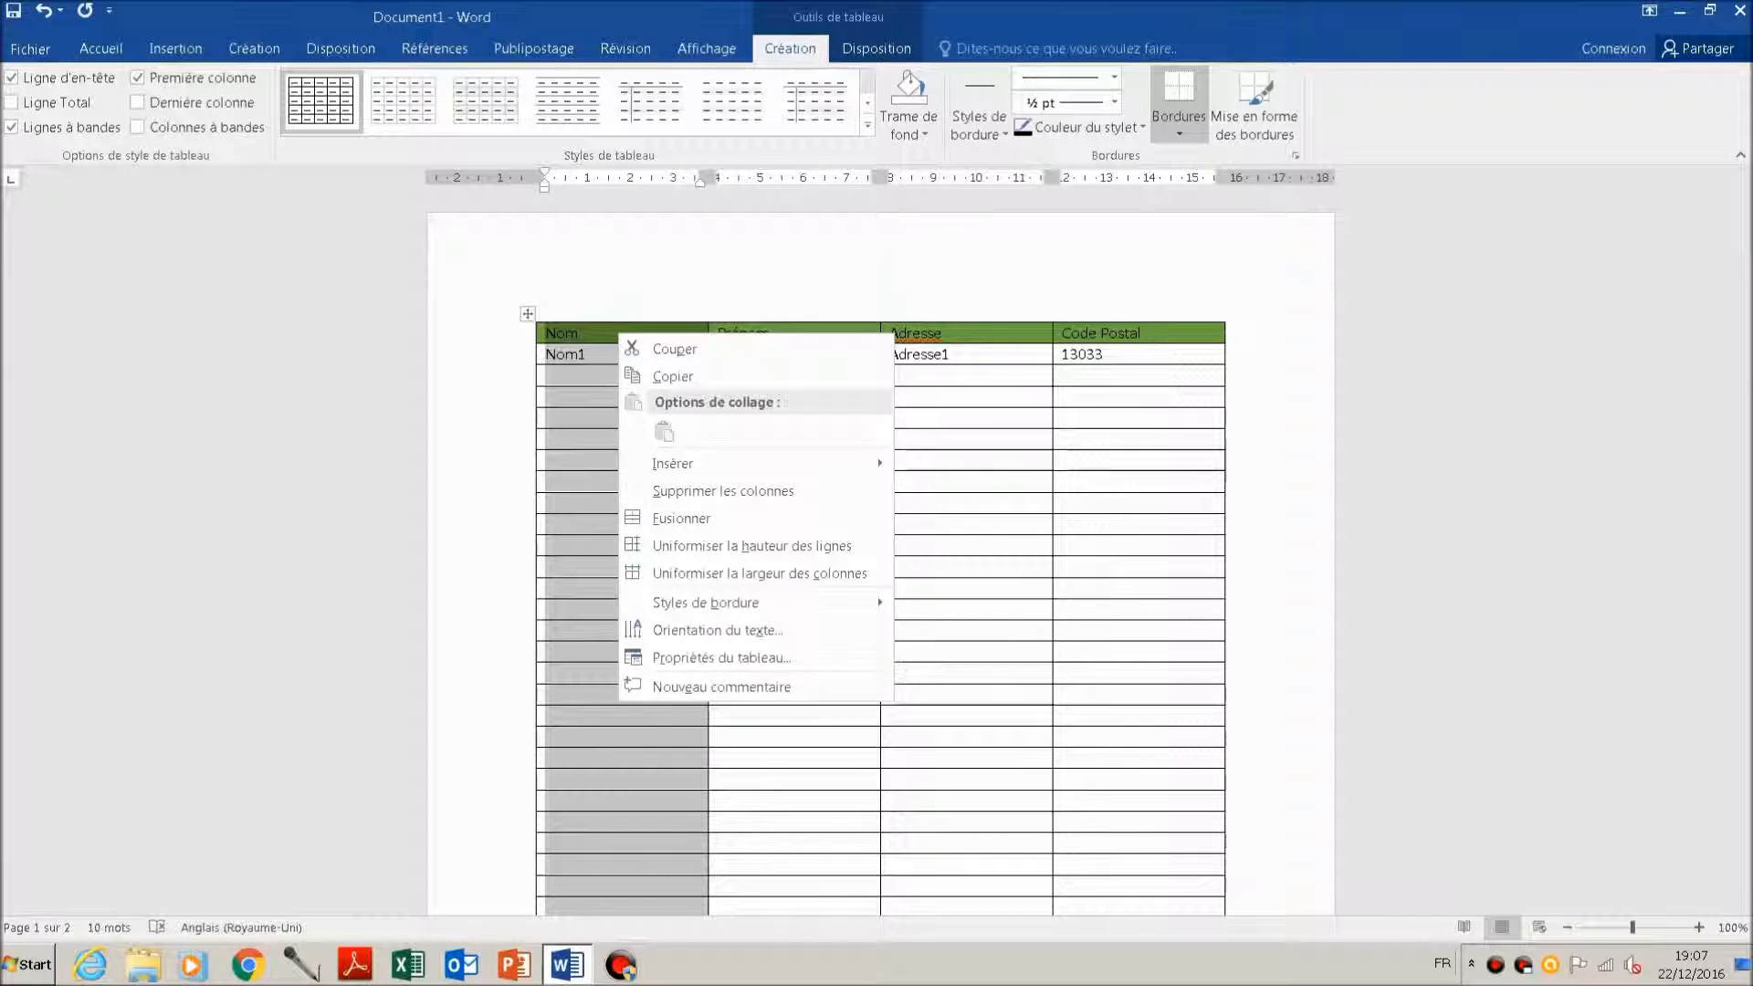
{"action": "key", "text": "Escape"}
Step: Select all four columns and delete the whole table
{"action": "left_click_drag", "start_coordinate": [622, 320], "coordinate": [1137, 320]}
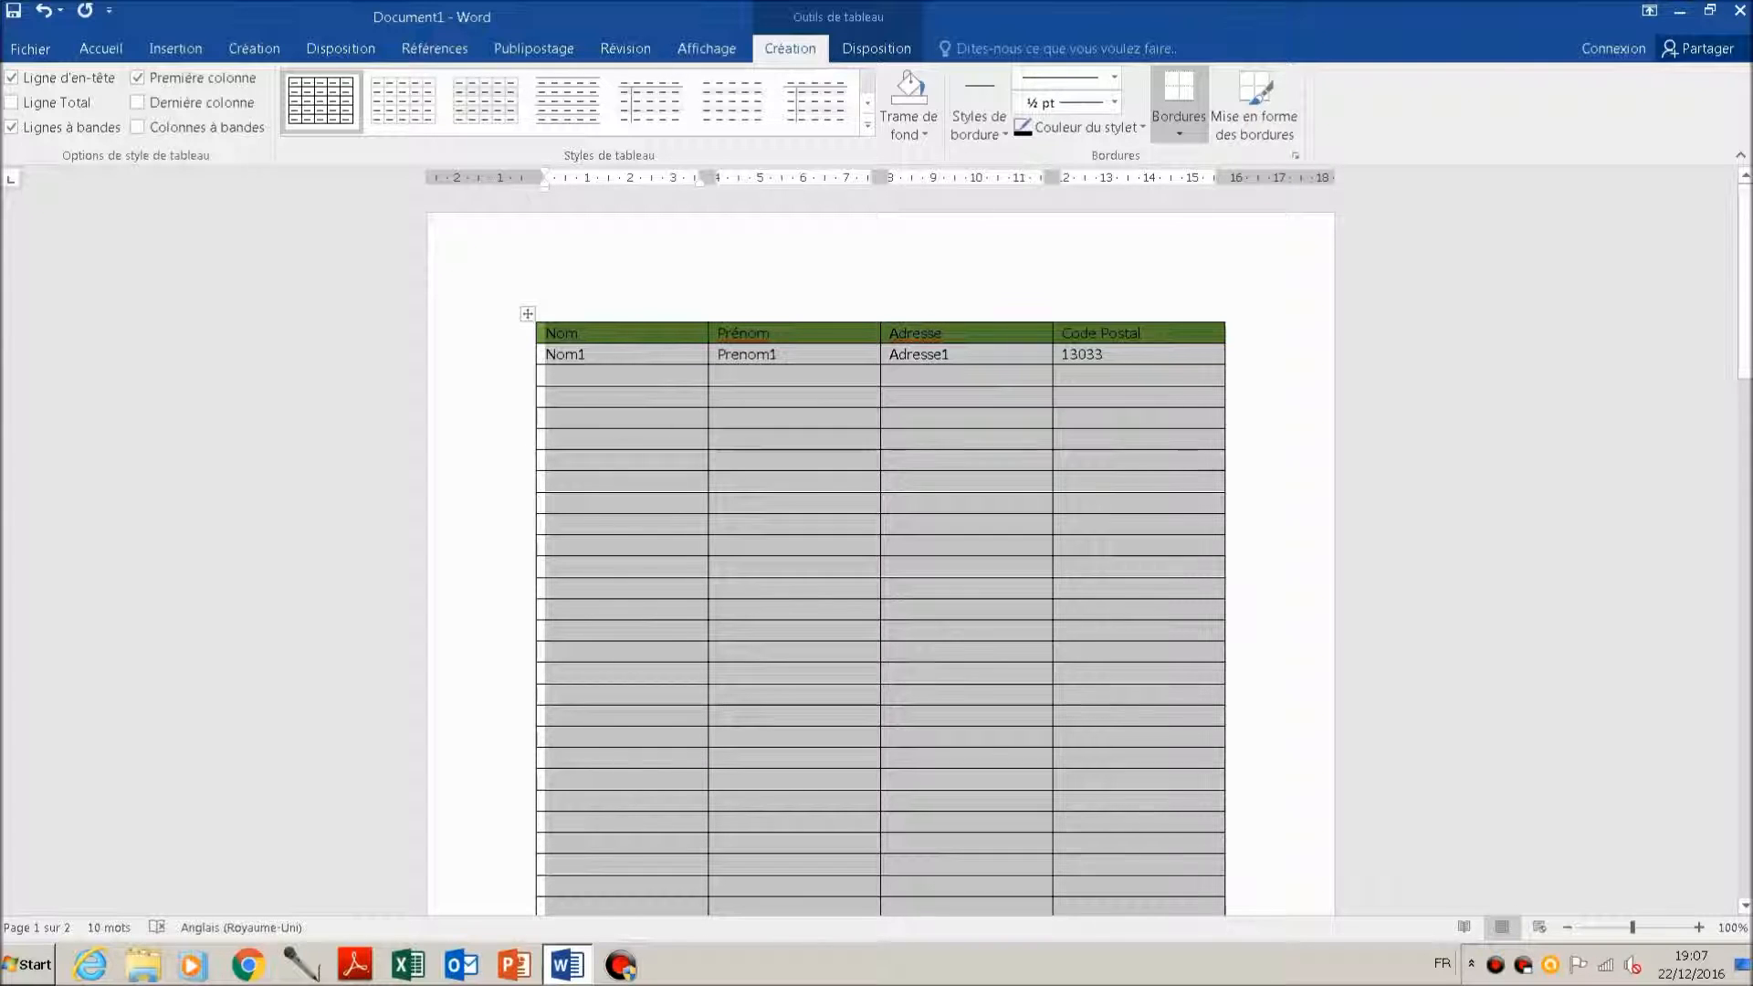
{"action": "right_click", "coordinate": [598, 331]}
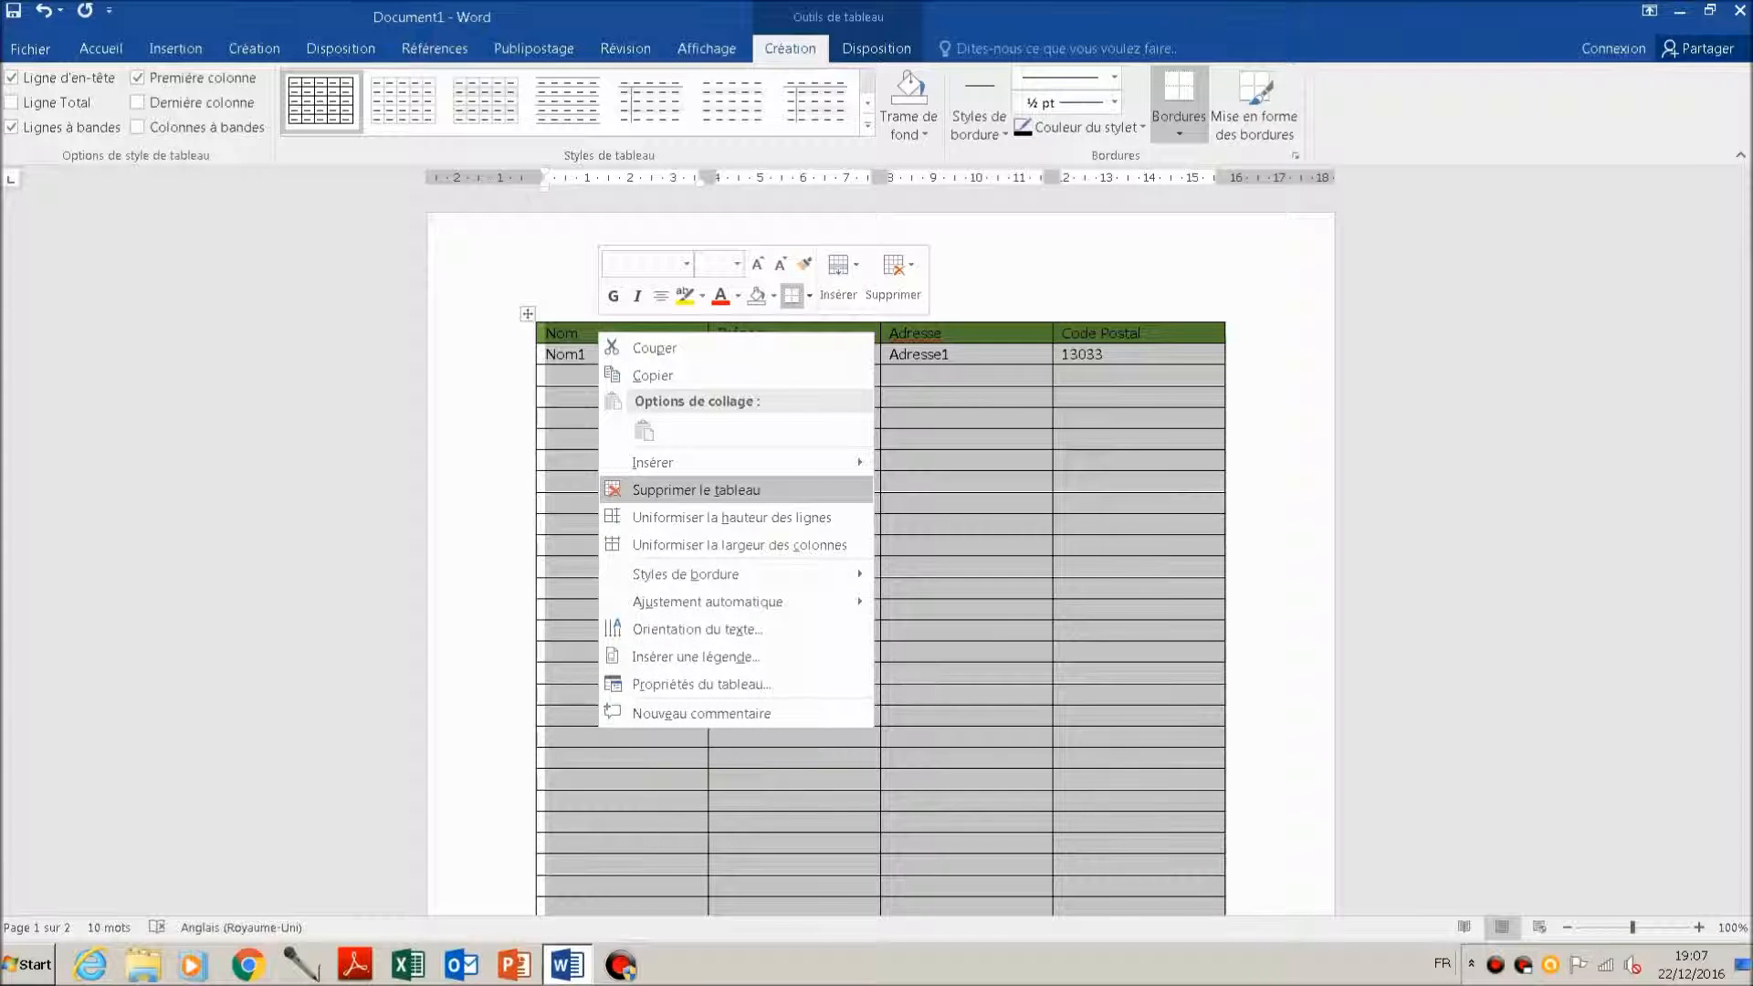
{"action": "left_click", "coordinate": [696, 489]}
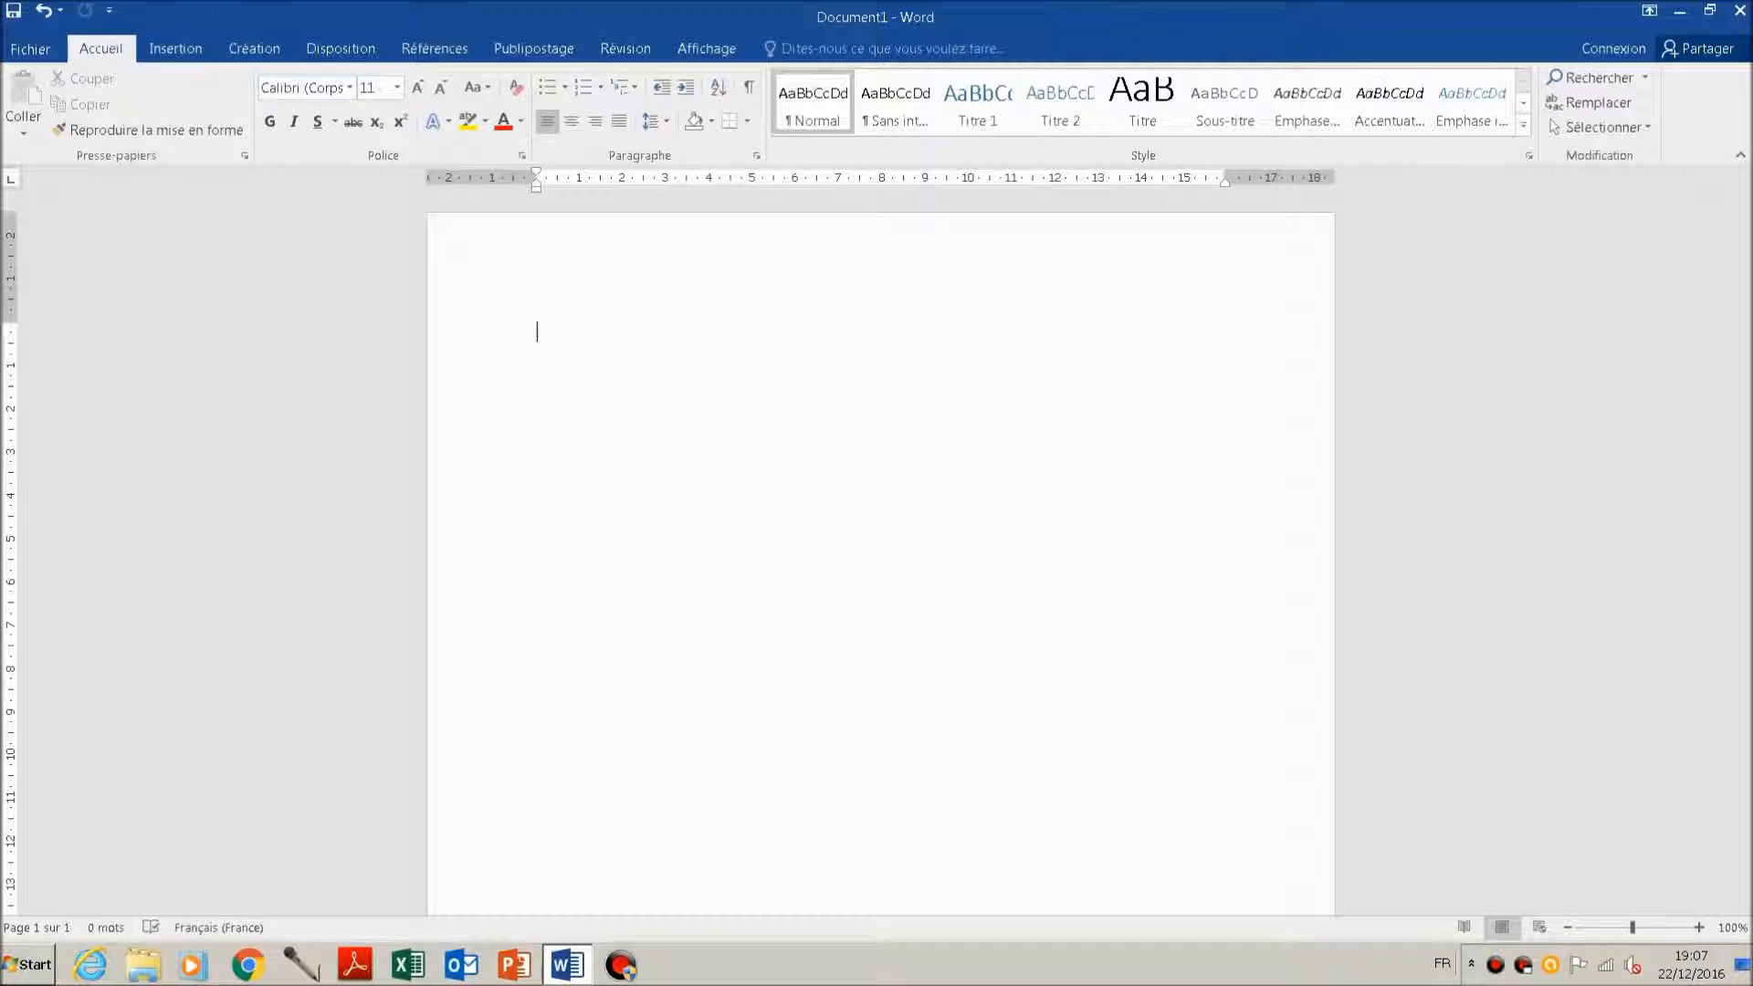
Step: Write the comma-separated line "Nom1,Prénom1,adresse1,codepostal1" in the empty document, followed by a new paragraph
{"action": "type", "text": "Nom1,"}
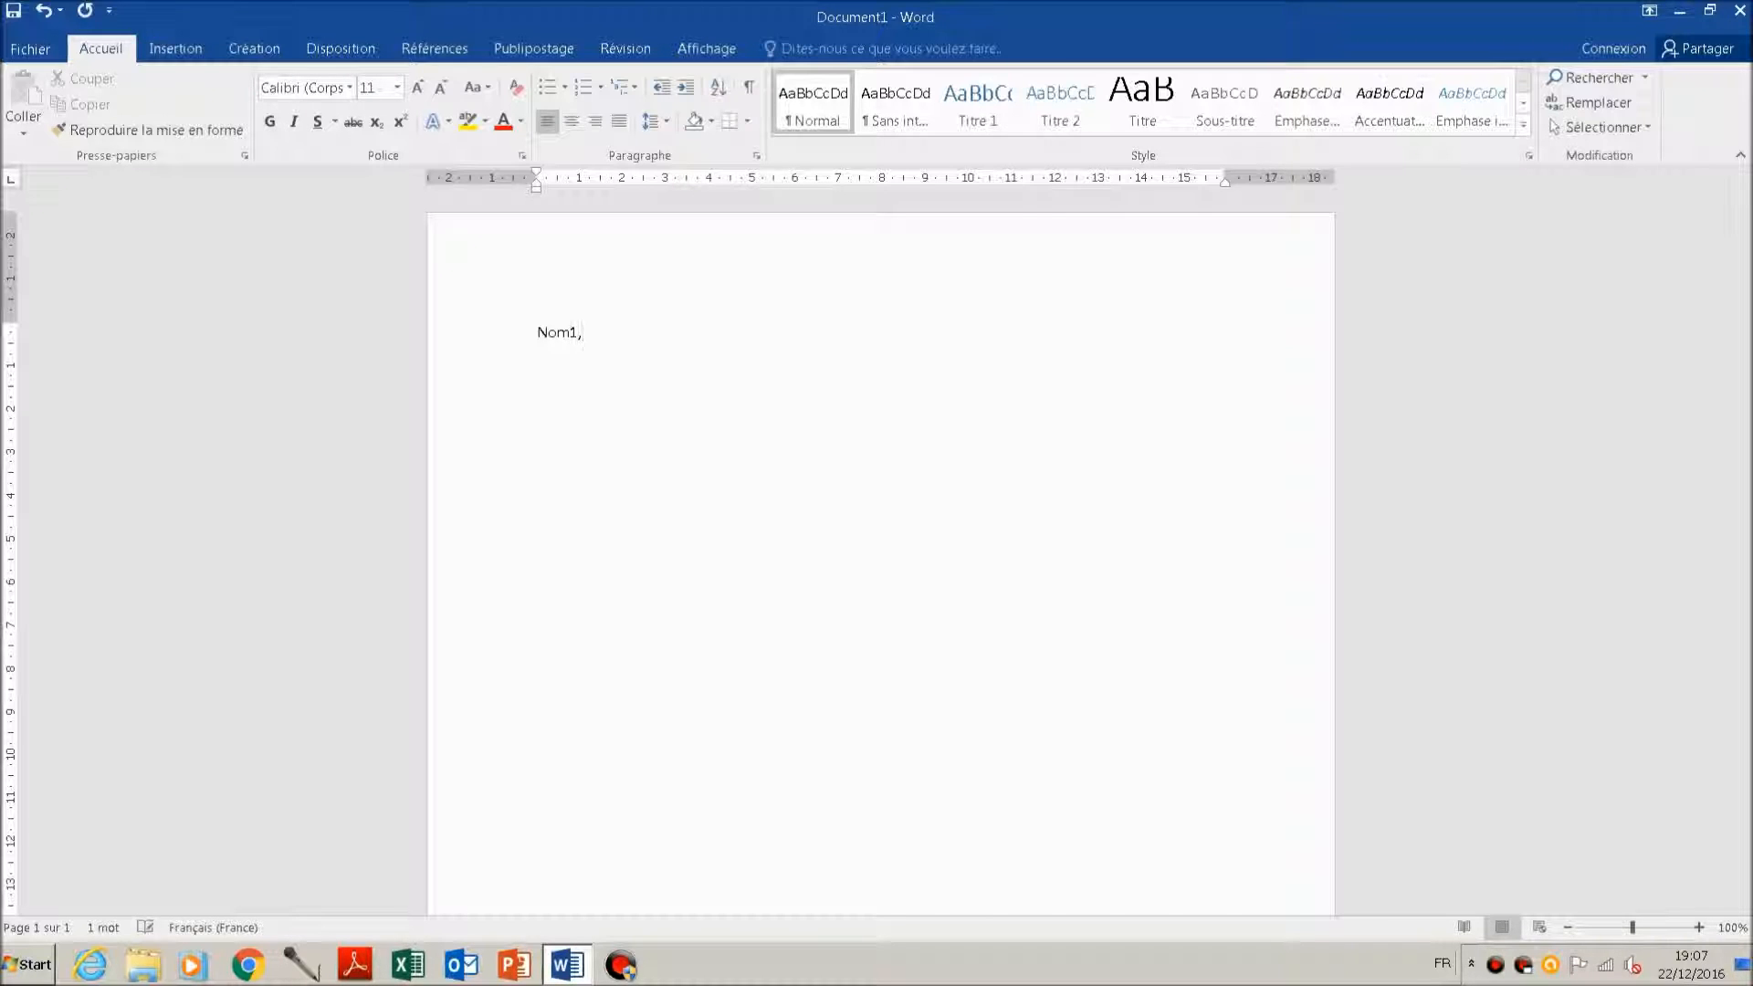
{"action": "type", "text": "Prénom1,adresse1,codeposta1"}
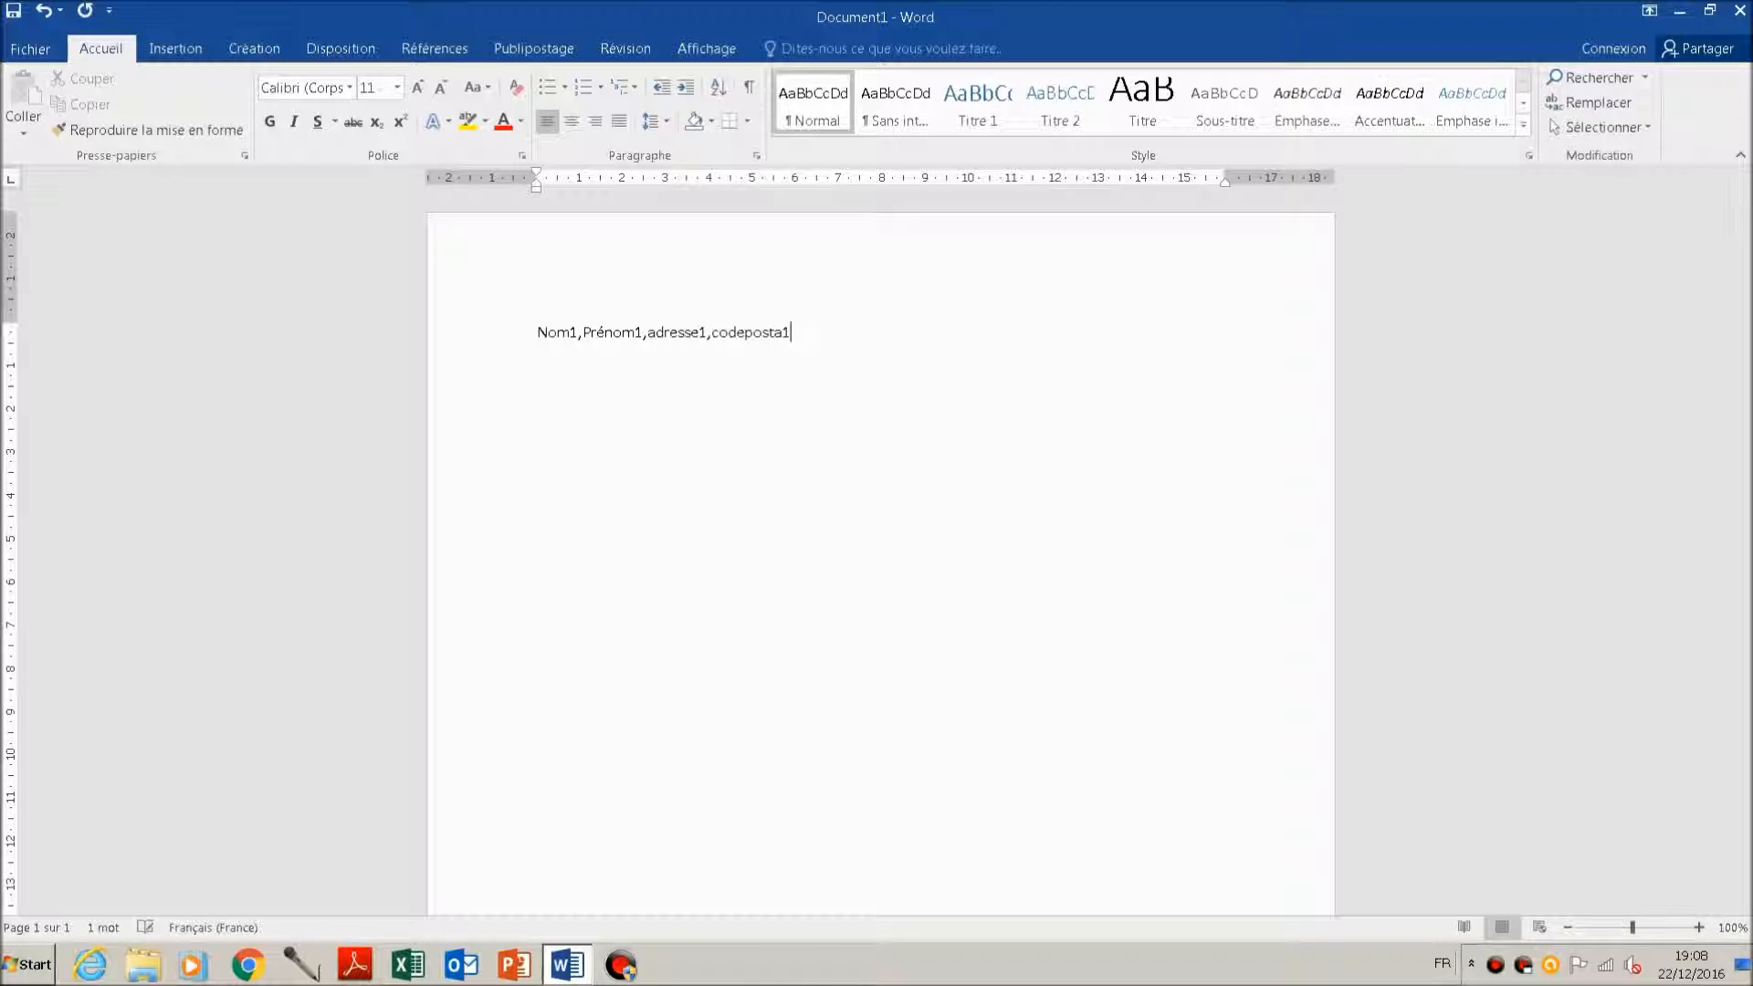
{"action": "key", "text": "Return"}
{"action": "key", "text": "Up"}
{"action": "key", "text": "End"}
{"action": "key", "text": "Left"}
{"action": "type", "text": "l"}
Step: Add the heading line "Nom,Prénom,adresse,Codepostal" above the record line
{"action": "key", "text": "Home"}
{"action": "key", "text": "Return"}
{"action": "key", "text": "Up"}
{"action": "type", "text": "Nom,Prénom,adresse,Codepostal"}
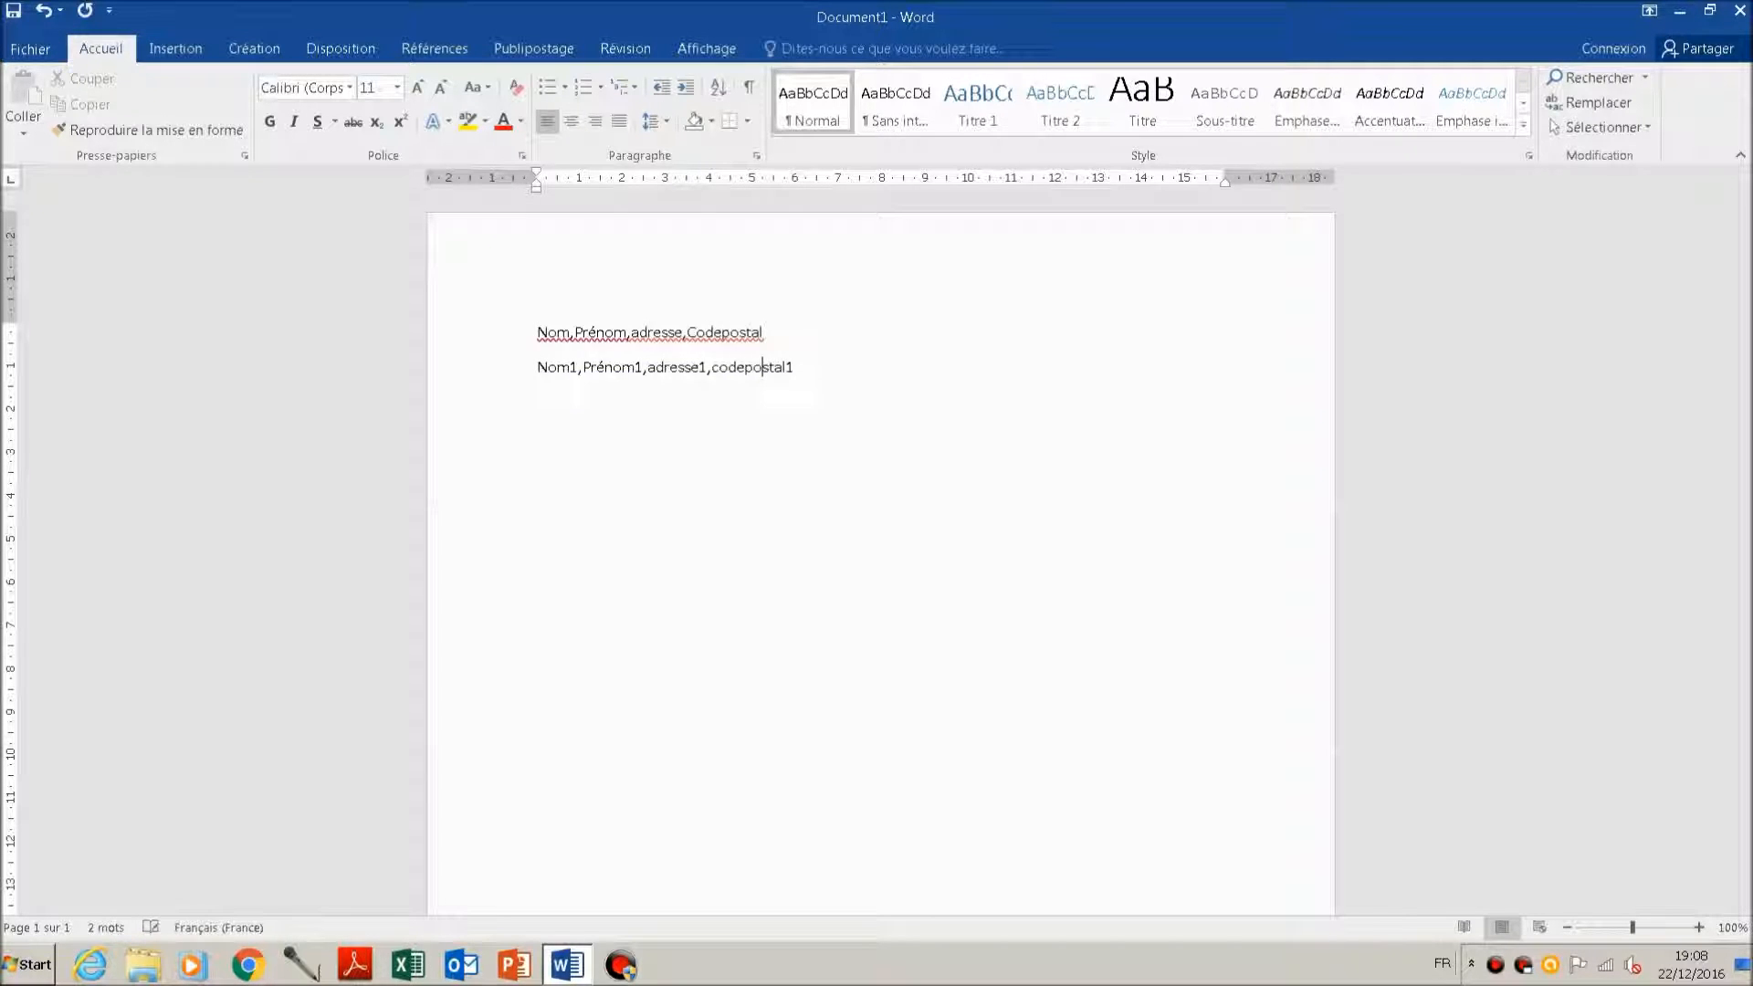
Step: Copy the record line under the heading and paste it repeatedly until there are ten identical record lines
{"action": "key", "text": "Right"}
{"action": "key", "text": "shift+Down"}
{"action": "key", "text": "ctrl+c"}
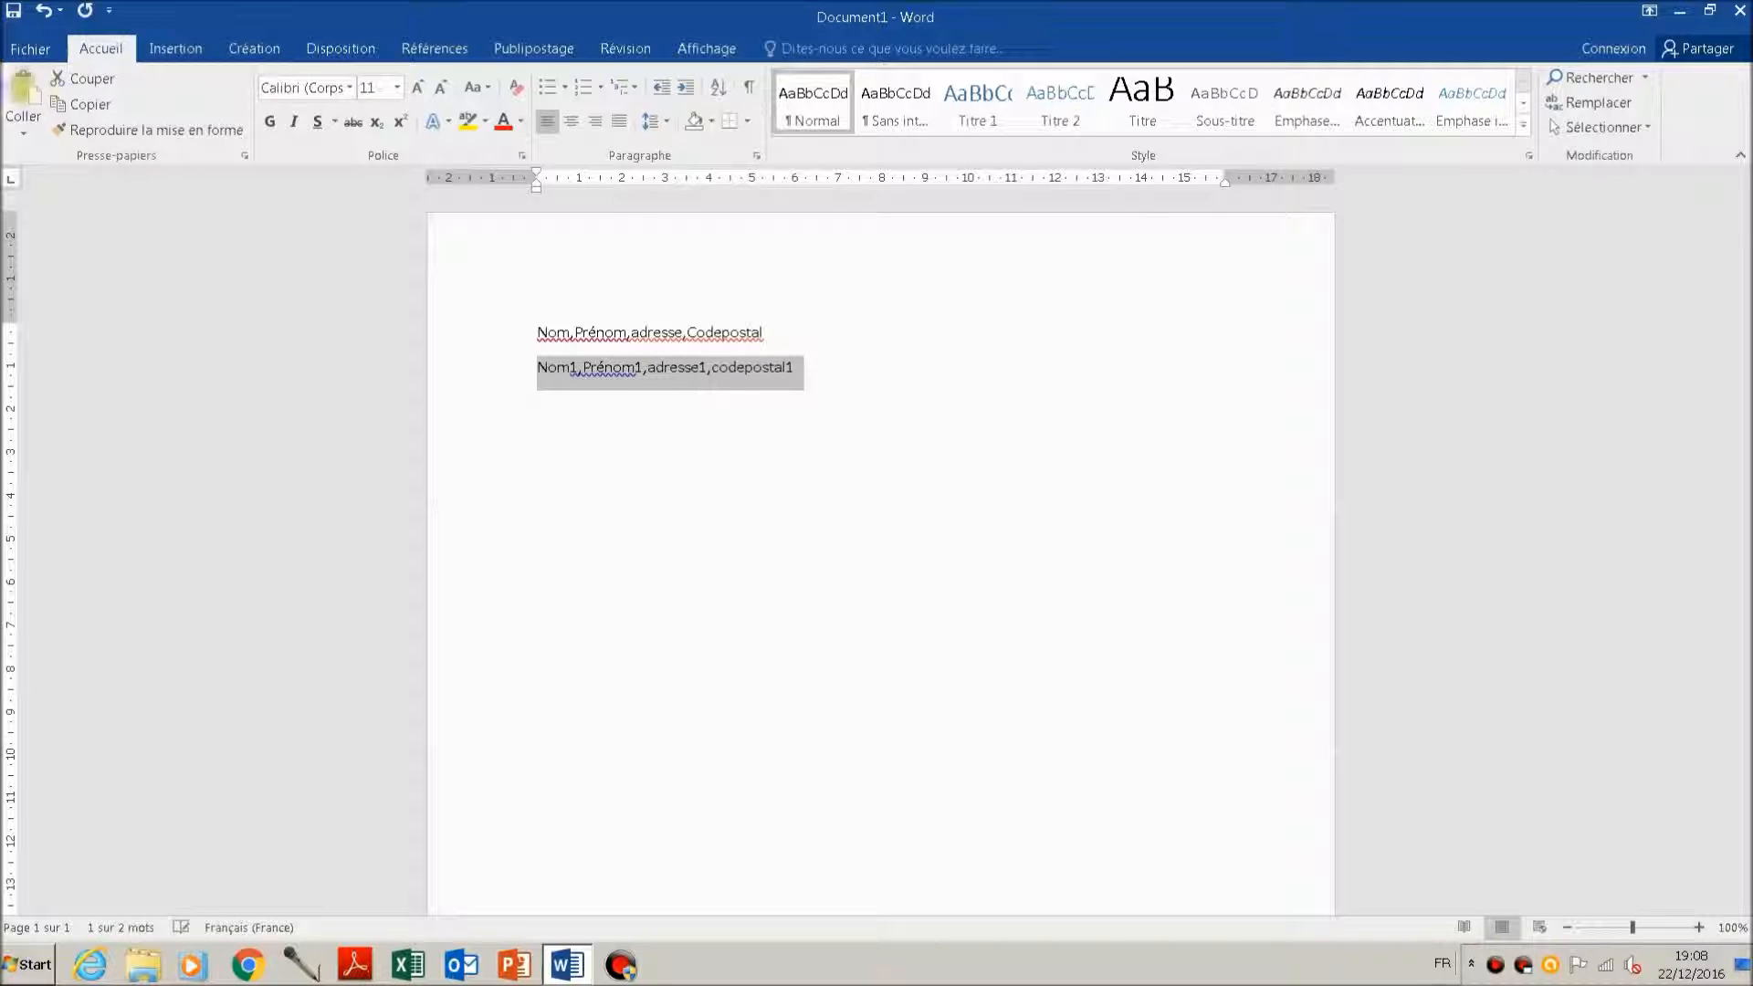
{"action": "key", "text": "ctrl+v"}
{"action": "key", "text": "ctrl+v"}
{"action": "key", "text": "ctrl+v"}
{"action": "key", "text": "ctrl+v"}
{"action": "key", "text": "ctrl+v"}
{"action": "key", "text": "ctrl+v"}
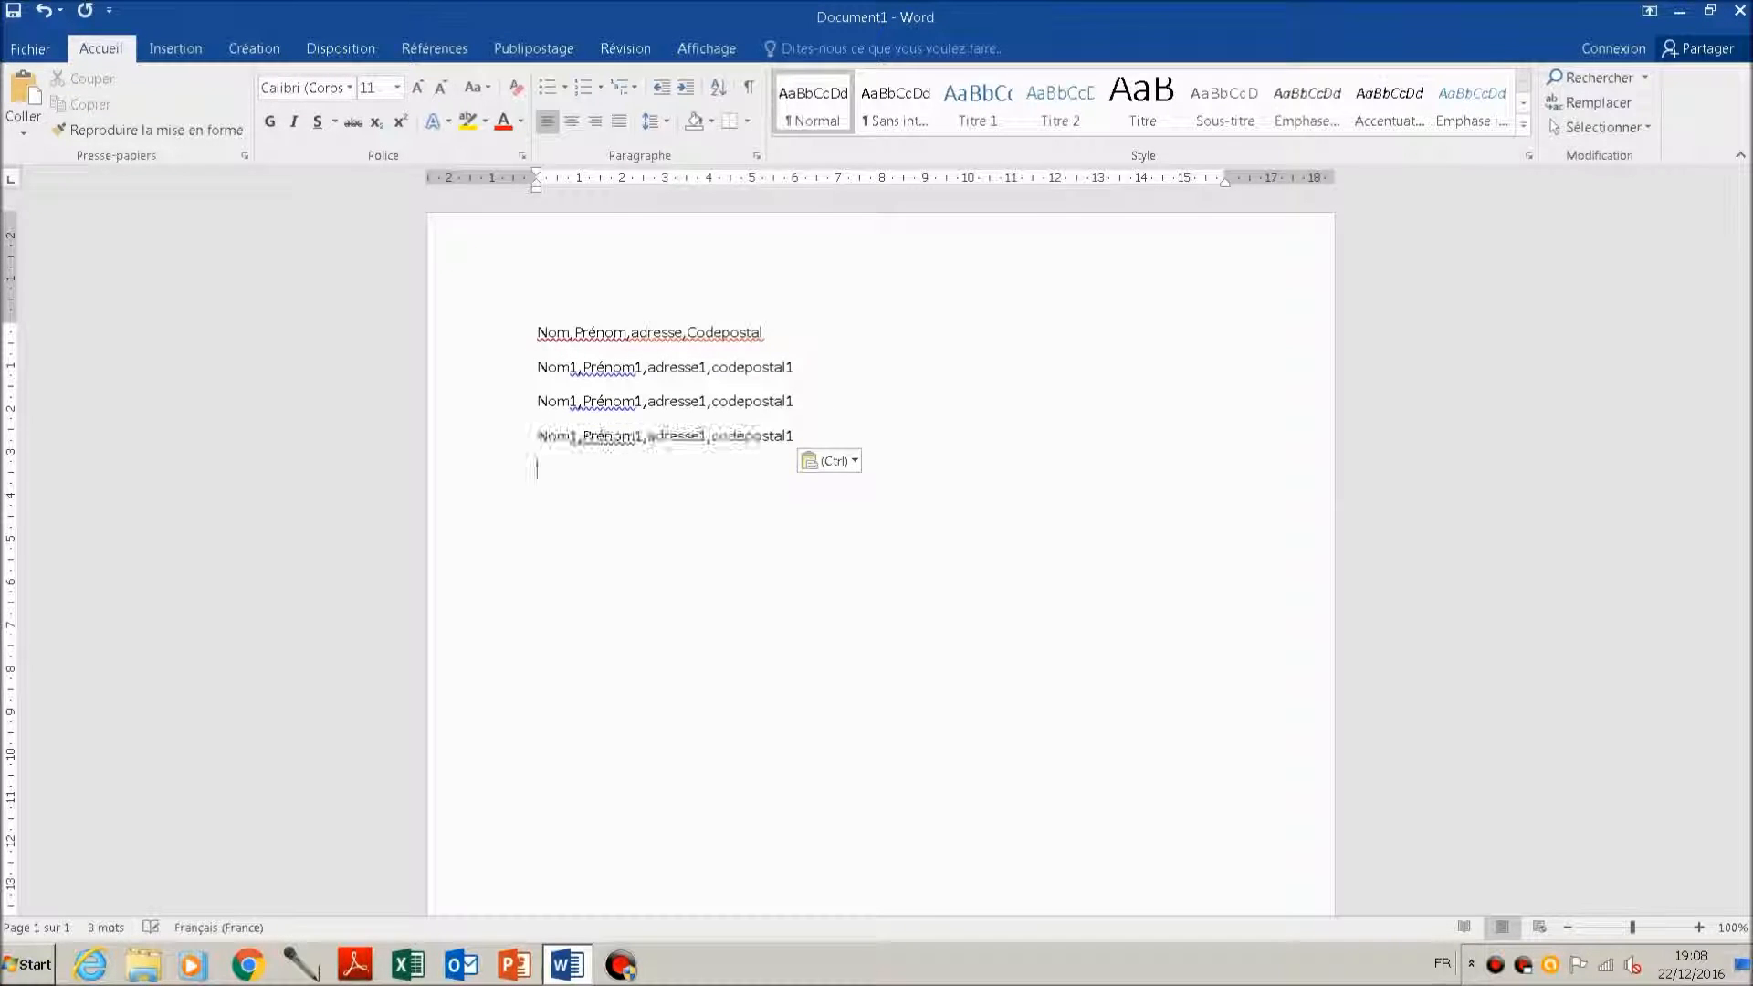
{"action": "key", "text": "ctrl+v"}
{"action": "key", "text": "ctrl+v"}
{"action": "key", "text": "ctrl+v"}
{"action": "key", "text": "ctrl+v"}
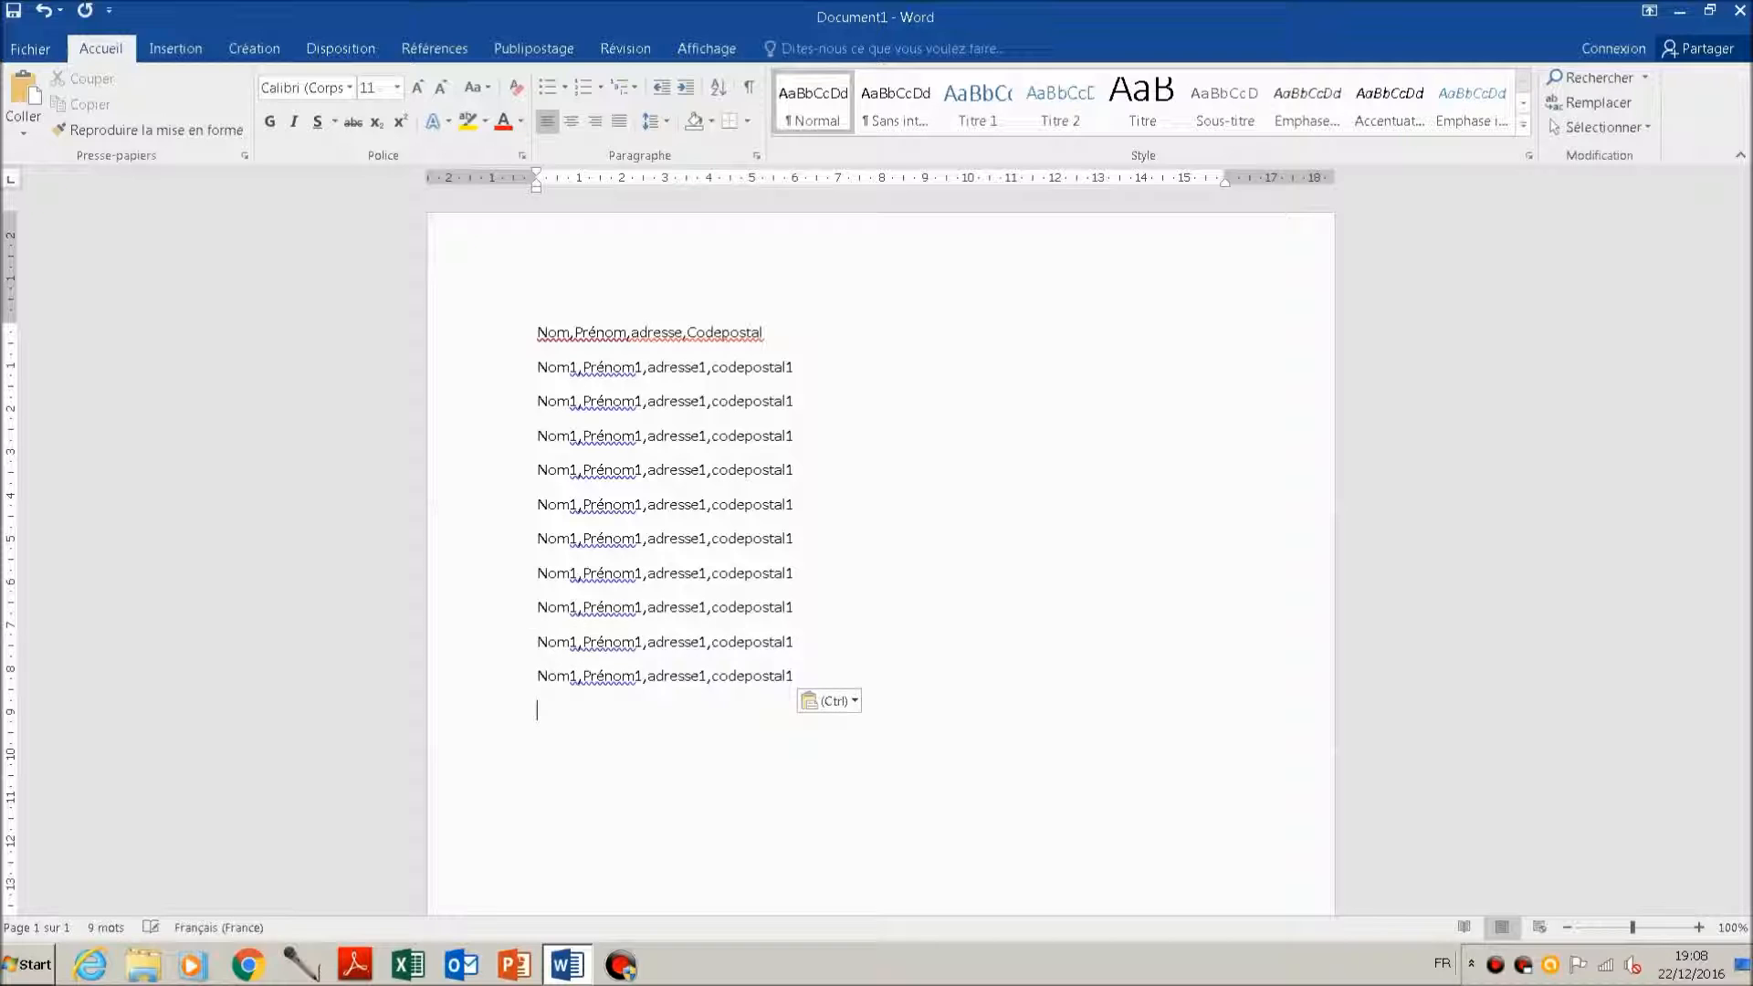
Step: Convert all the comma-separated lines, heading included, into a four-column table, splitting the text at commas with automatic fixed column width
{"action": "key", "text": "Up"}
{"action": "key", "text": "Up"}
{"action": "key", "text": "Up"}
{"action": "key", "text": "Up"}
{"action": "key", "text": "Up"}
{"action": "key", "text": "Up"}
{"action": "key", "text": "Up"}
{"action": "key", "text": "Up"}
{"action": "key", "text": "Up"}
{"action": "key", "text": "Up"}
{"action": "key", "text": "Up"}
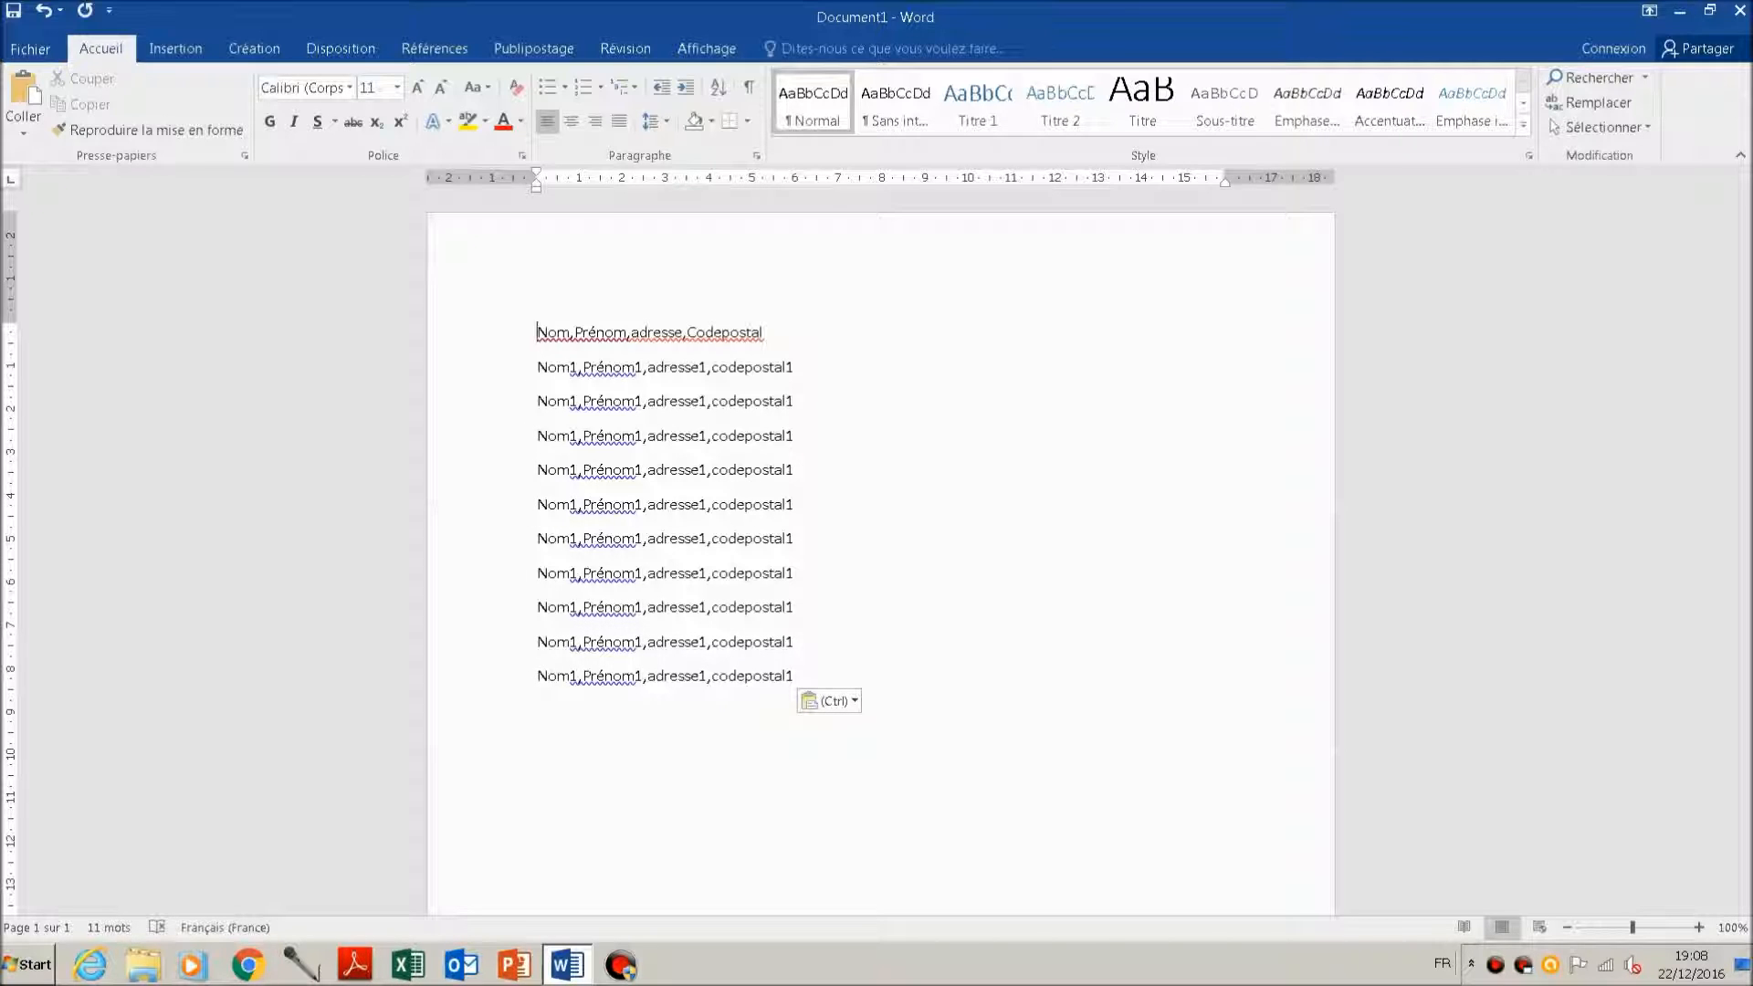
{"action": "key", "text": "shift+Down"}
{"action": "key", "text": "shift+Down"}
{"action": "key", "text": "shift+Down"}
{"action": "key", "text": "shift+Down"}
{"action": "key", "text": "shift+Down"}
{"action": "key", "text": "shift+Down"}
{"action": "key", "text": "shift+Down"}
{"action": "key", "text": "shift+Down"}
{"action": "key", "text": "shift+Down"}
{"action": "key", "text": "shift+Down"}
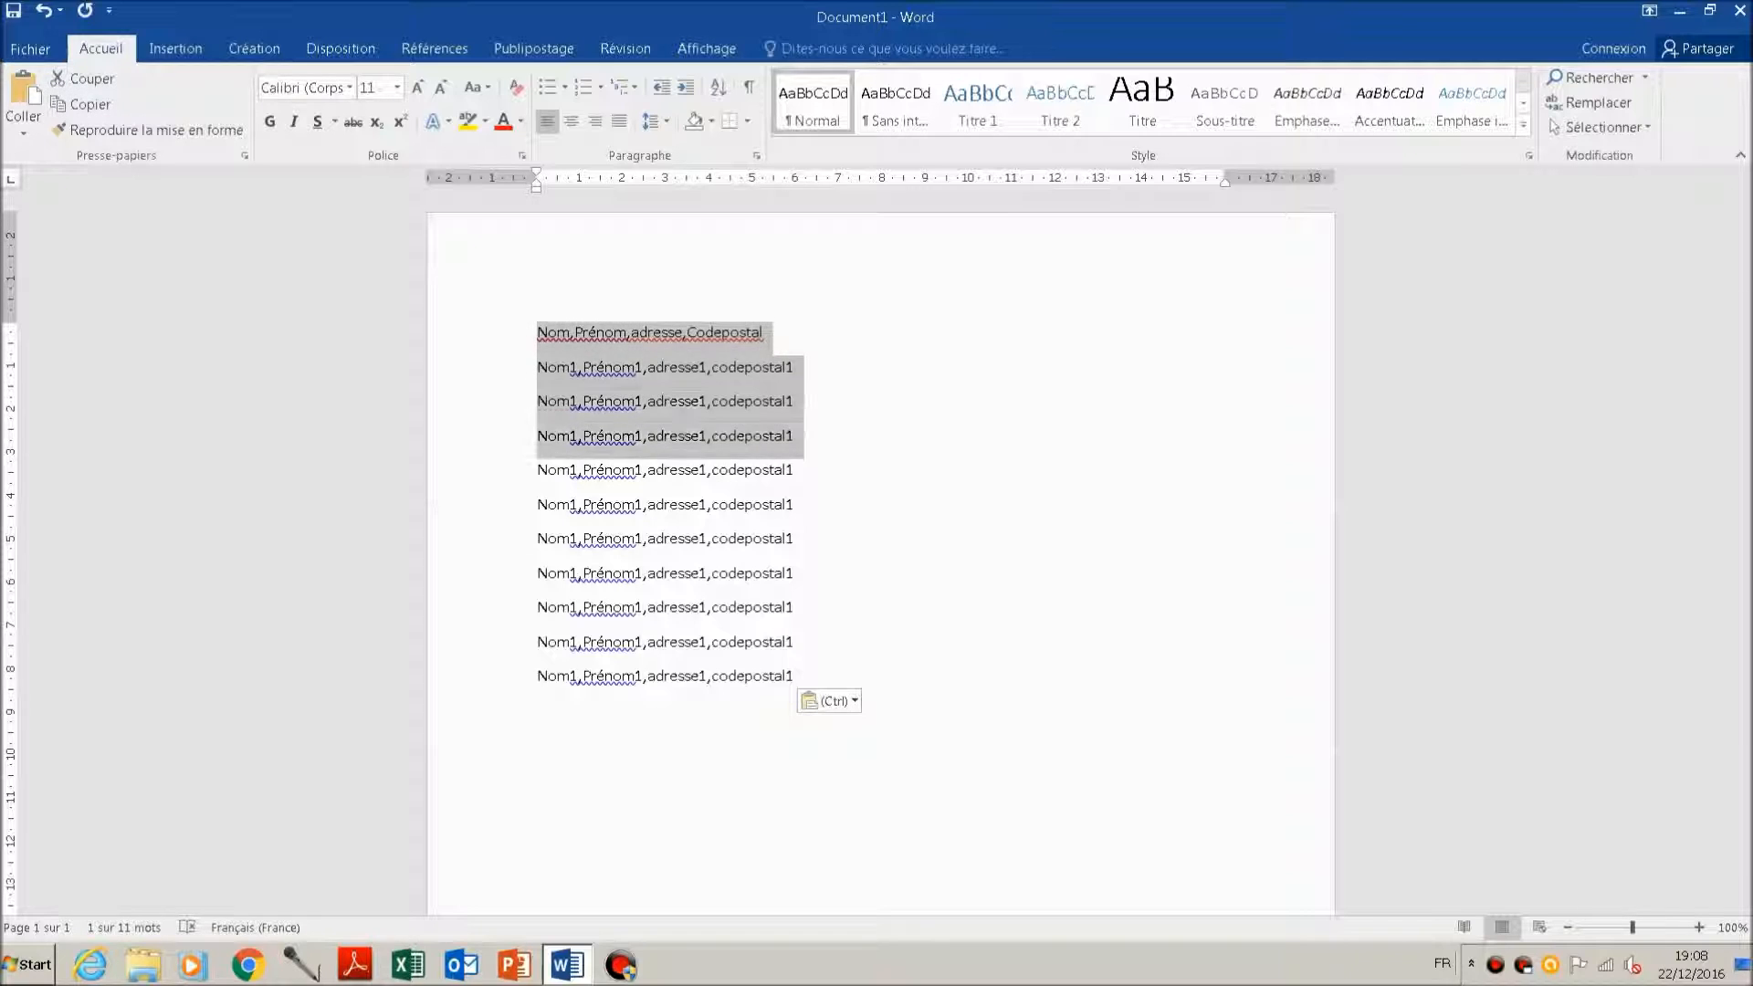
{"action": "key", "text": "shift+Down"}
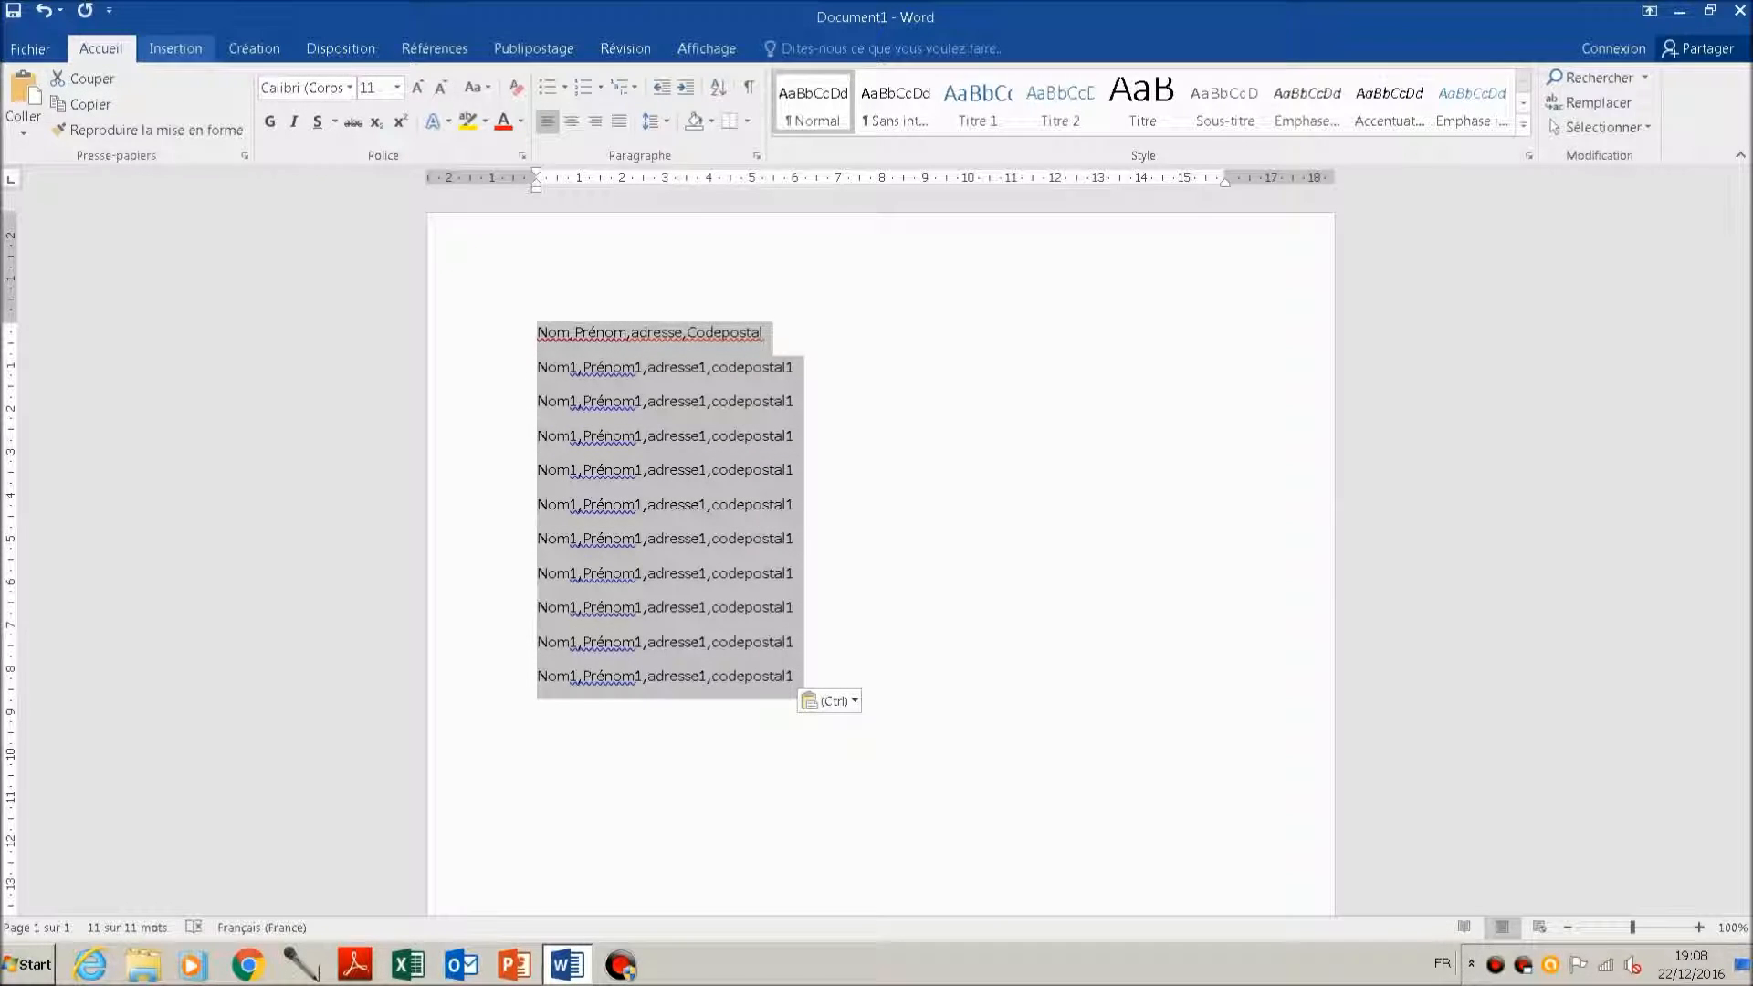
{"action": "left_click", "coordinate": [175, 48]}
{"action": "left_click", "coordinate": [185, 100]}
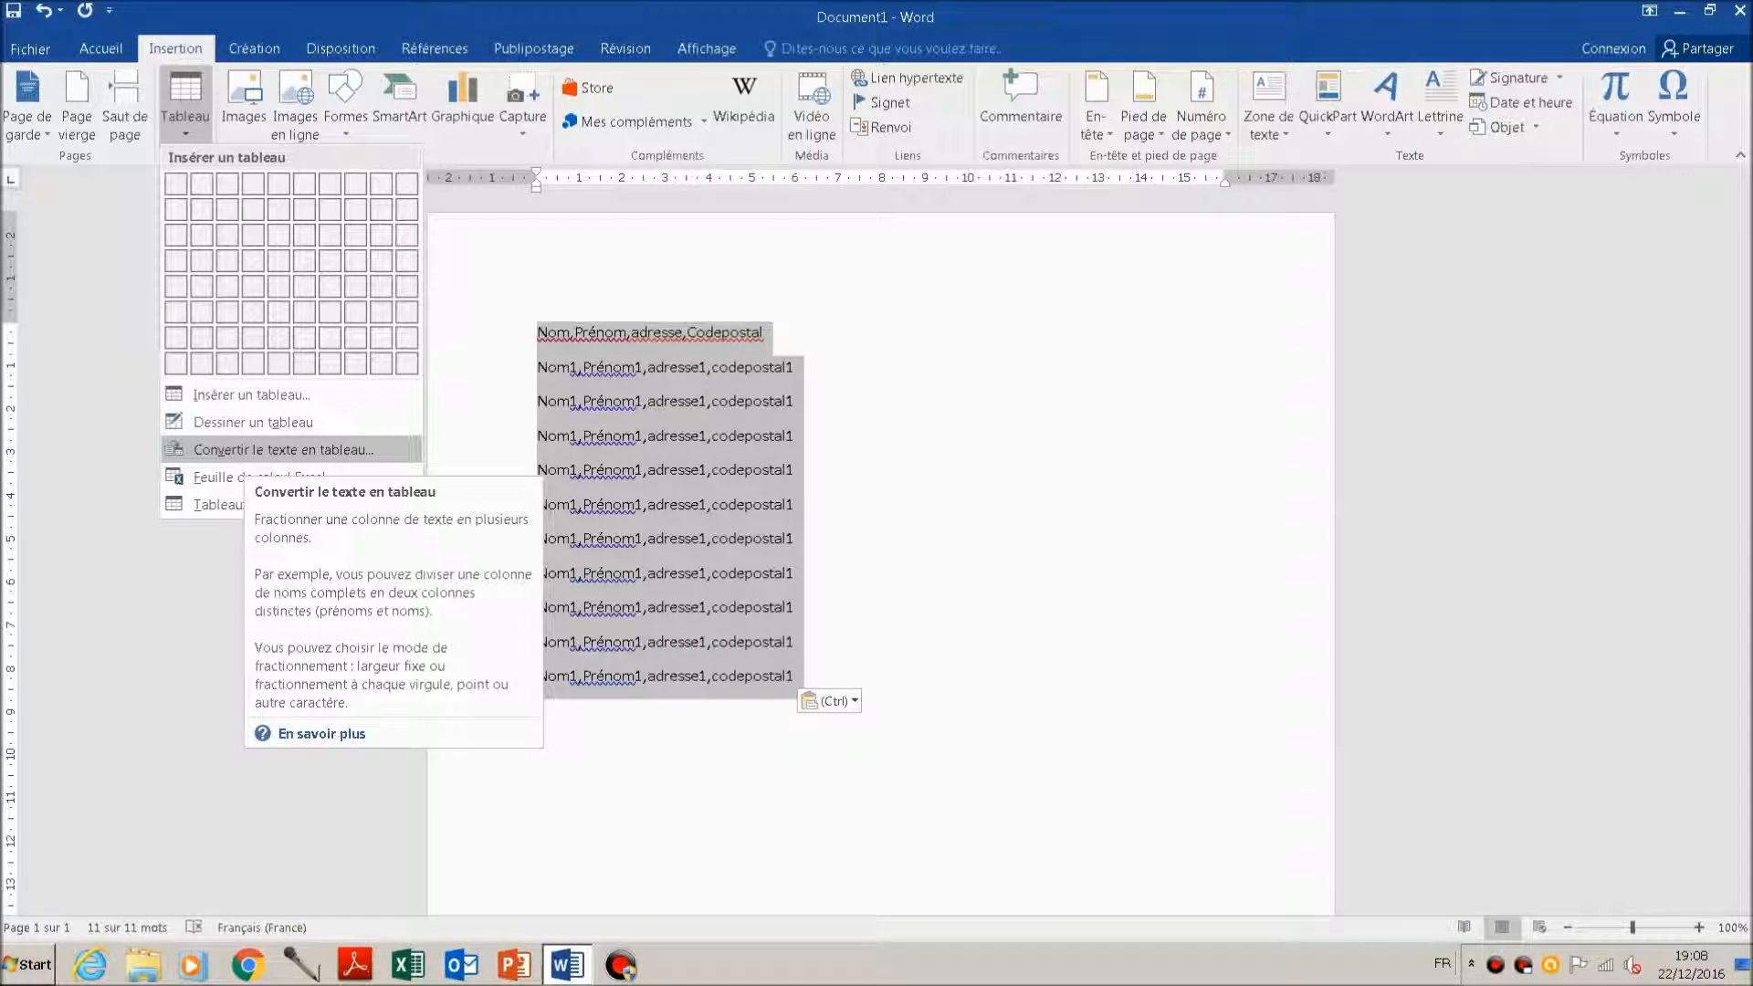
{"action": "left_click", "coordinate": [283, 449]}
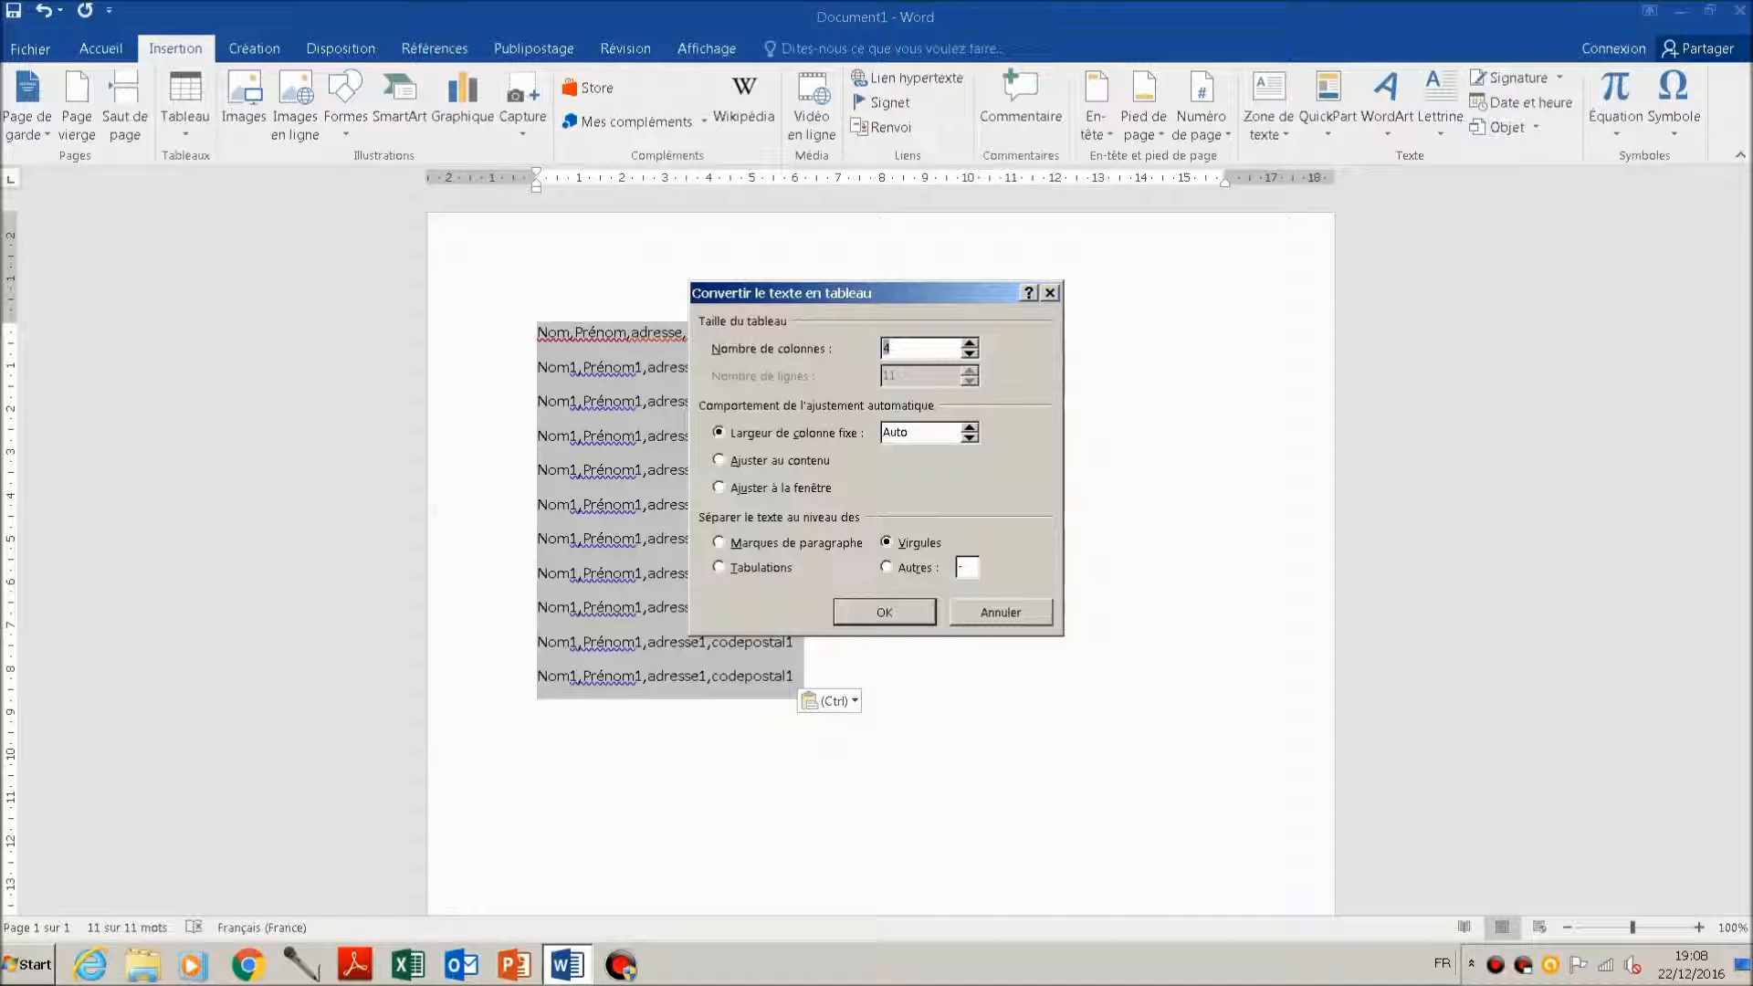
{"action": "left_click_drag", "start_coordinate": [867, 293], "coordinate": [1024, 289]}
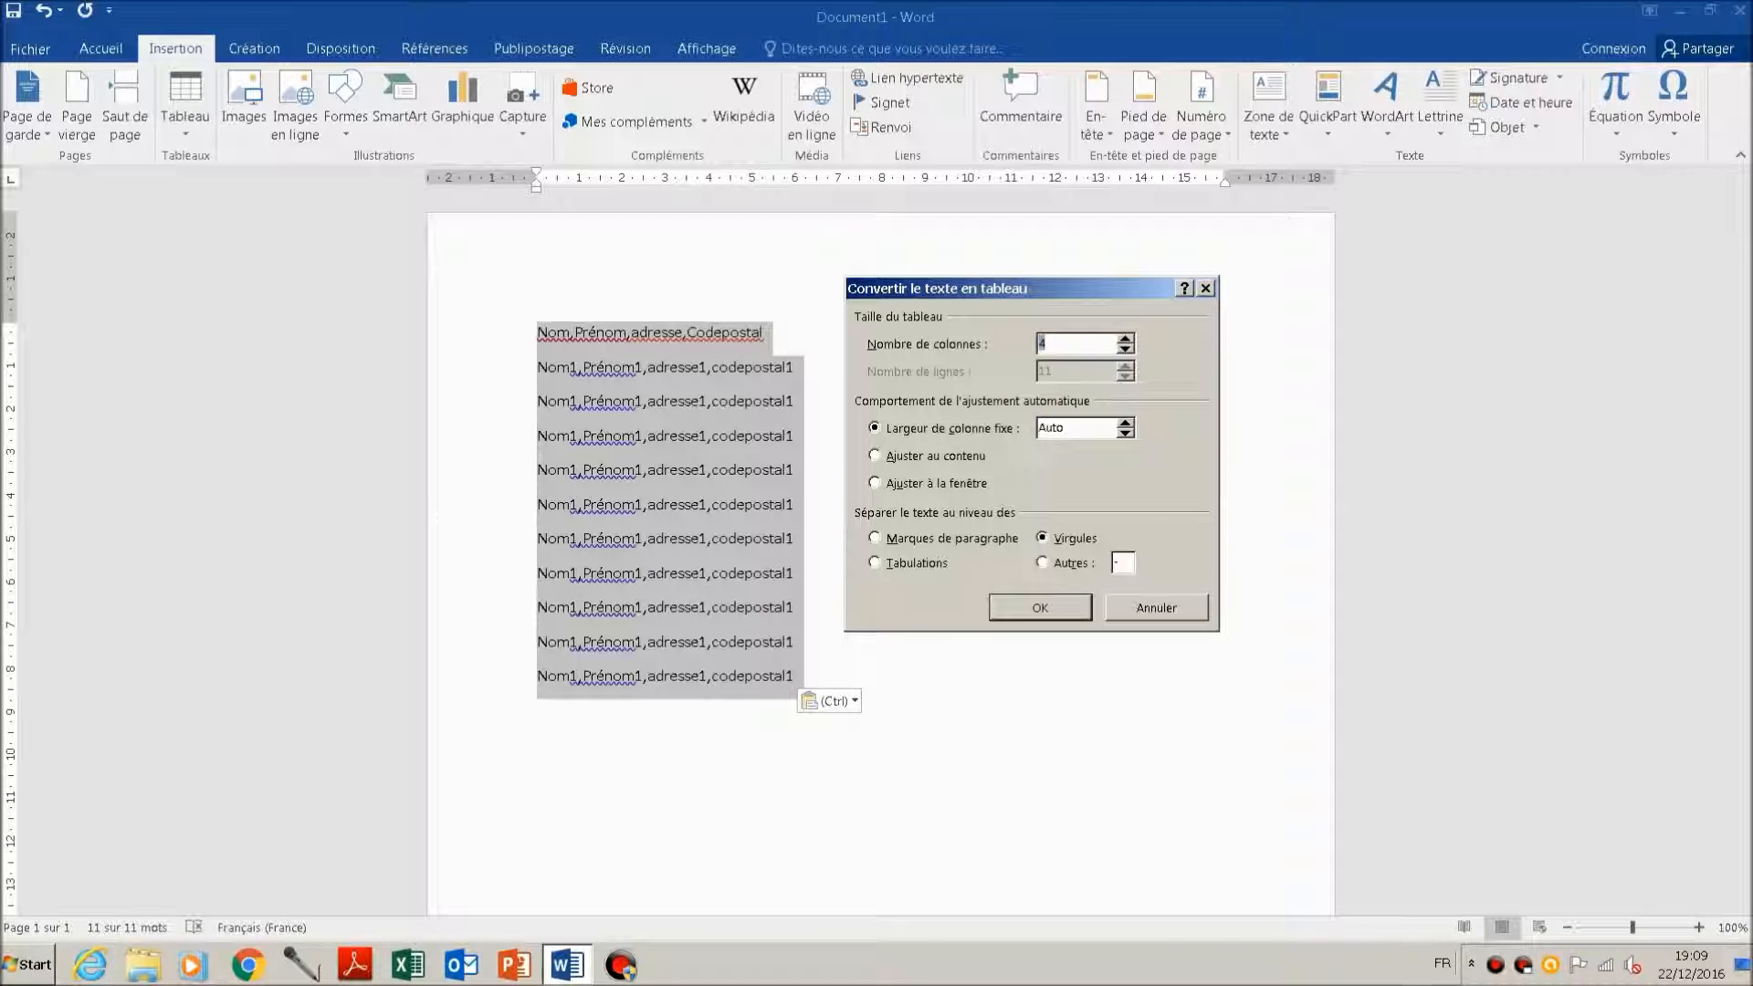
{"action": "left_click", "coordinate": [1040, 608]}
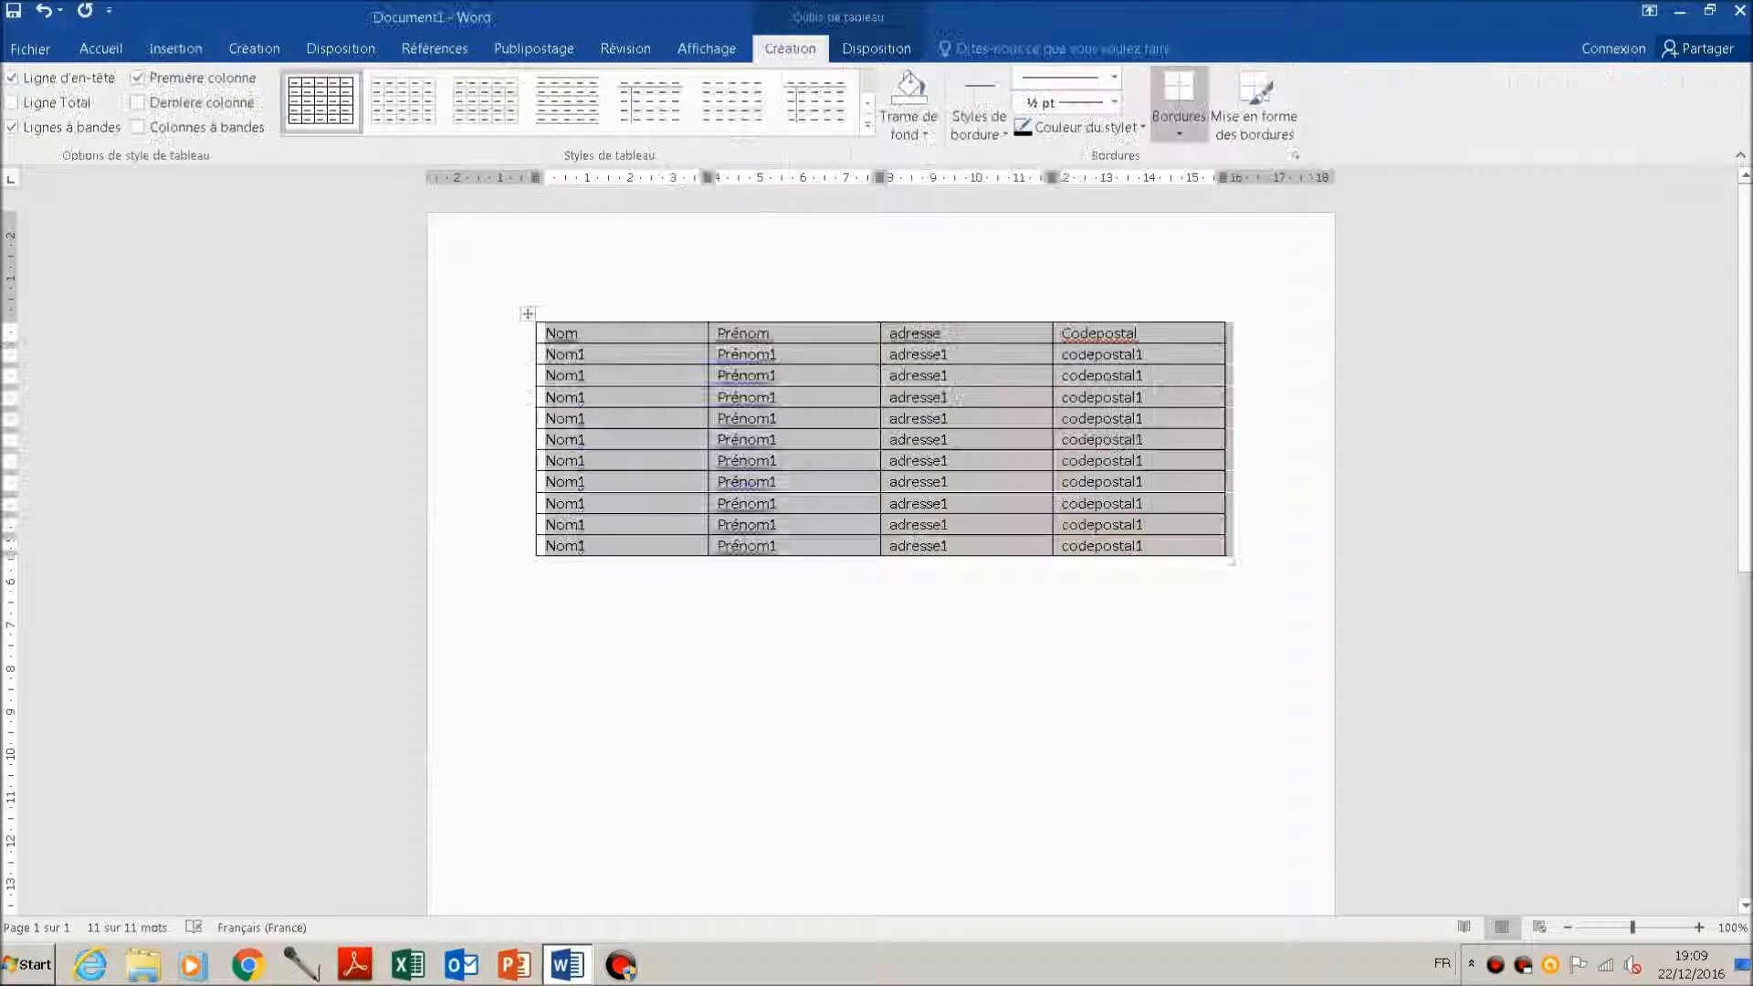
{"action": "left_click", "coordinate": [537, 567]}
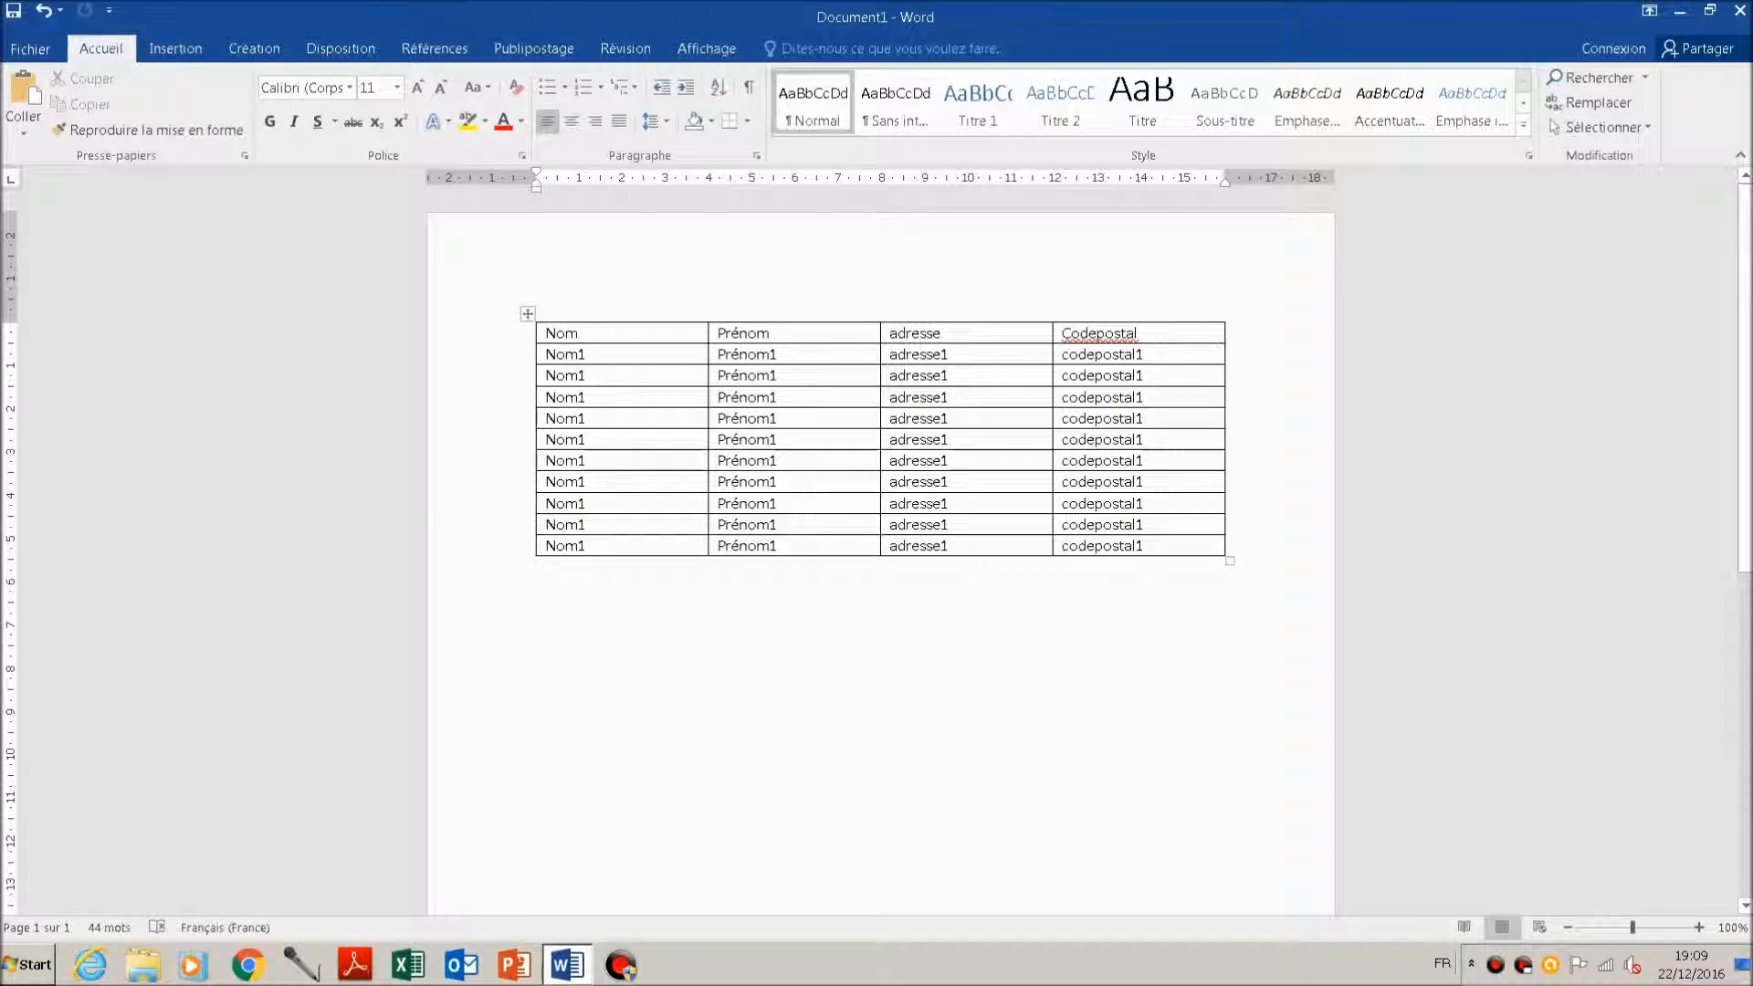
Step: Renumber the Nom column entries in the fourth and fifth table rows as Nom2 and Nom3
{"action": "left_click", "coordinate": [587, 461]}
{"action": "key", "text": "Up"}
{"action": "key", "text": "Up"}
{"action": "key", "text": "Up"}
{"action": "key", "text": "BackSpace"}
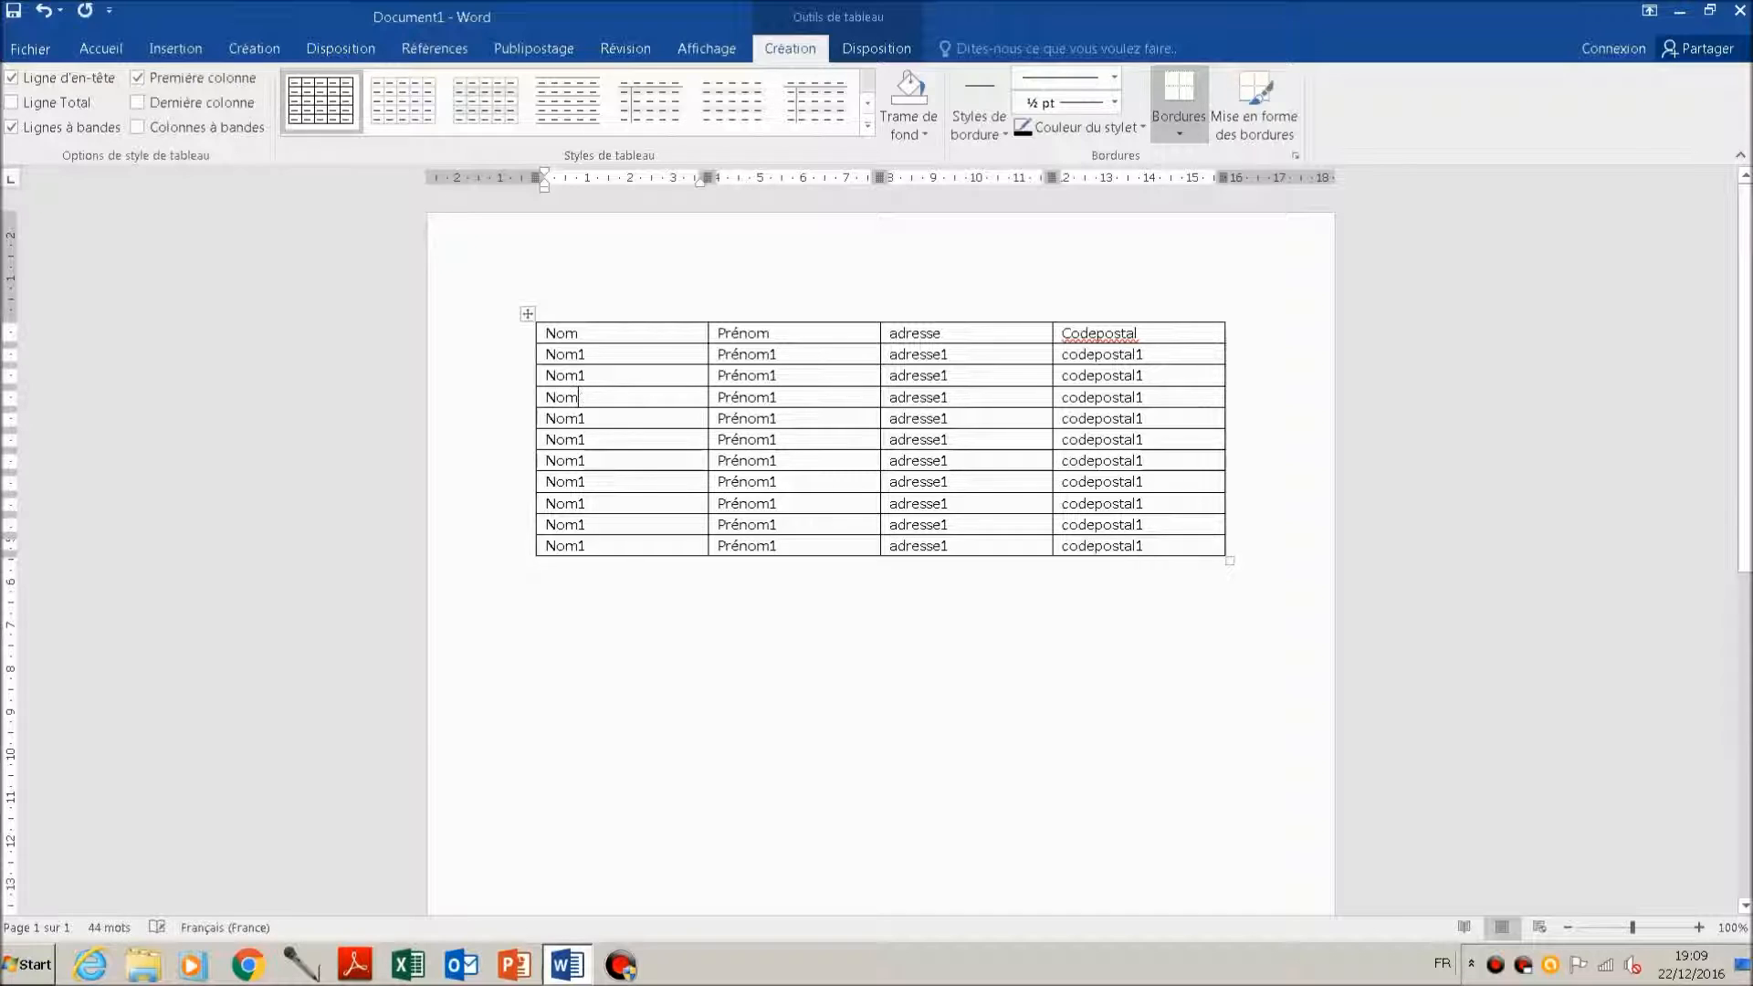
{"action": "type", "text": "2"}
{"action": "key", "text": "Down"}
{"action": "type", "text": "3"}
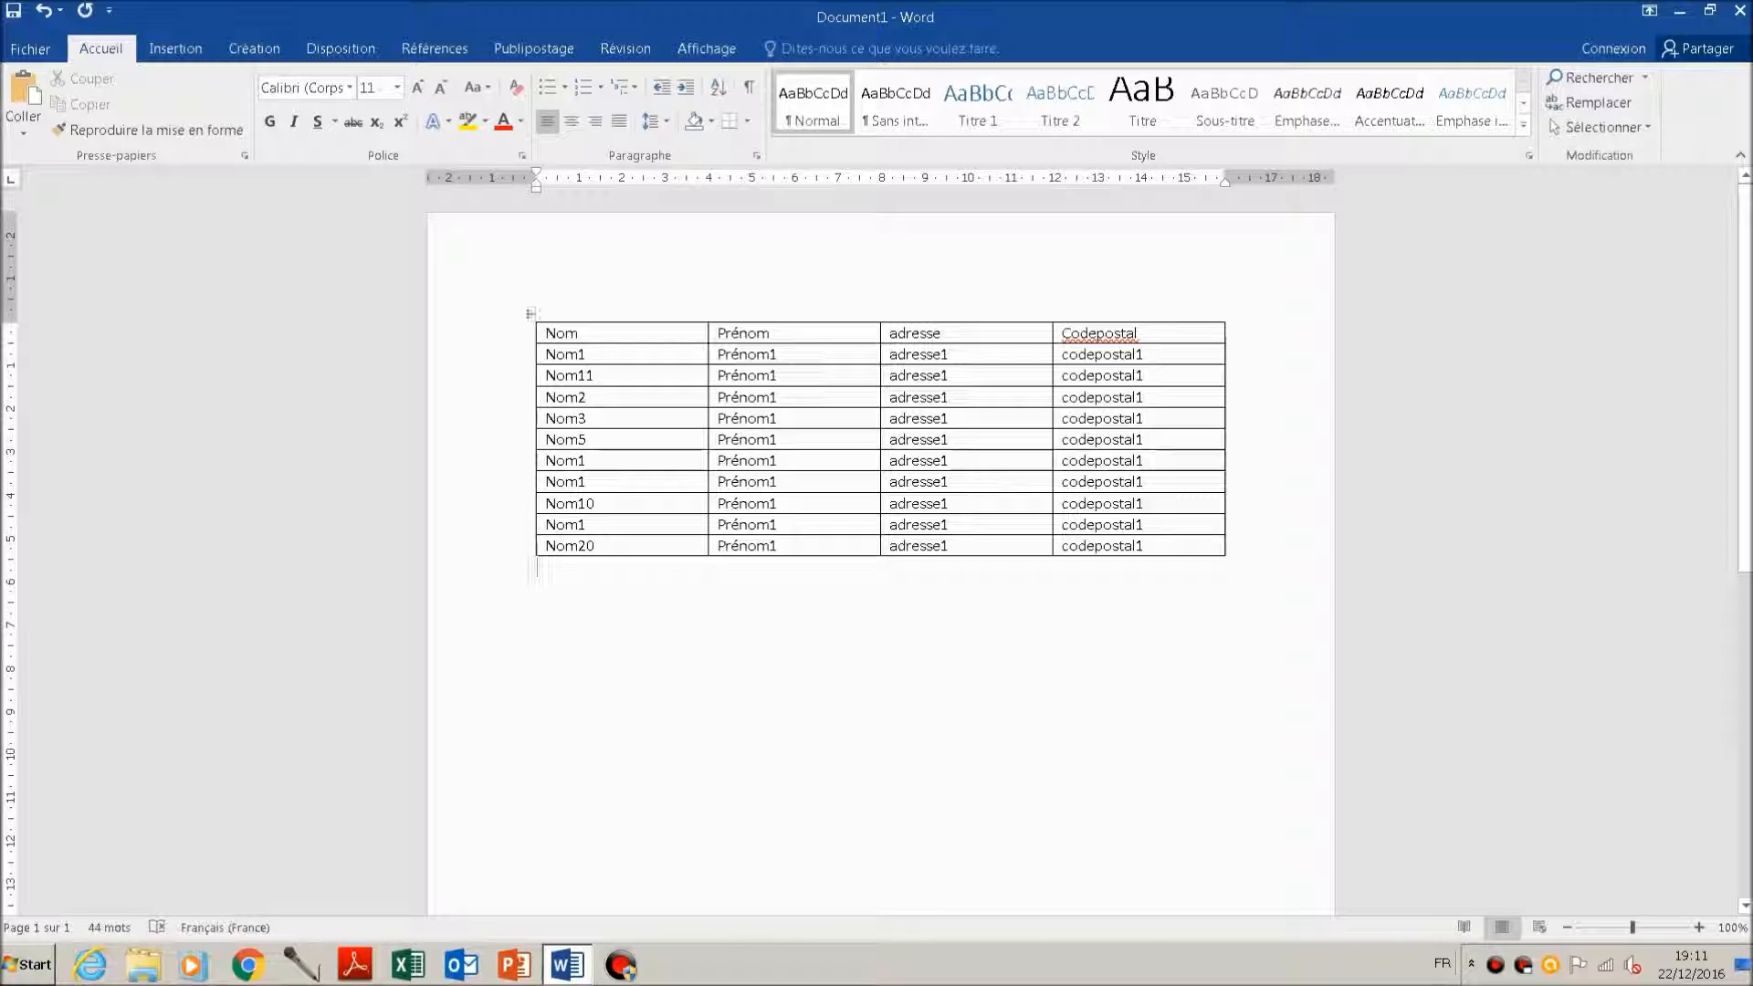
Step: Sort the table by Colonne 1 as text in ascending order, with the header row option set to Non
{"action": "left_click_drag", "start_coordinate": [548, 334], "coordinate": [566, 546]}
{"action": "left_click", "coordinate": [876, 48]}
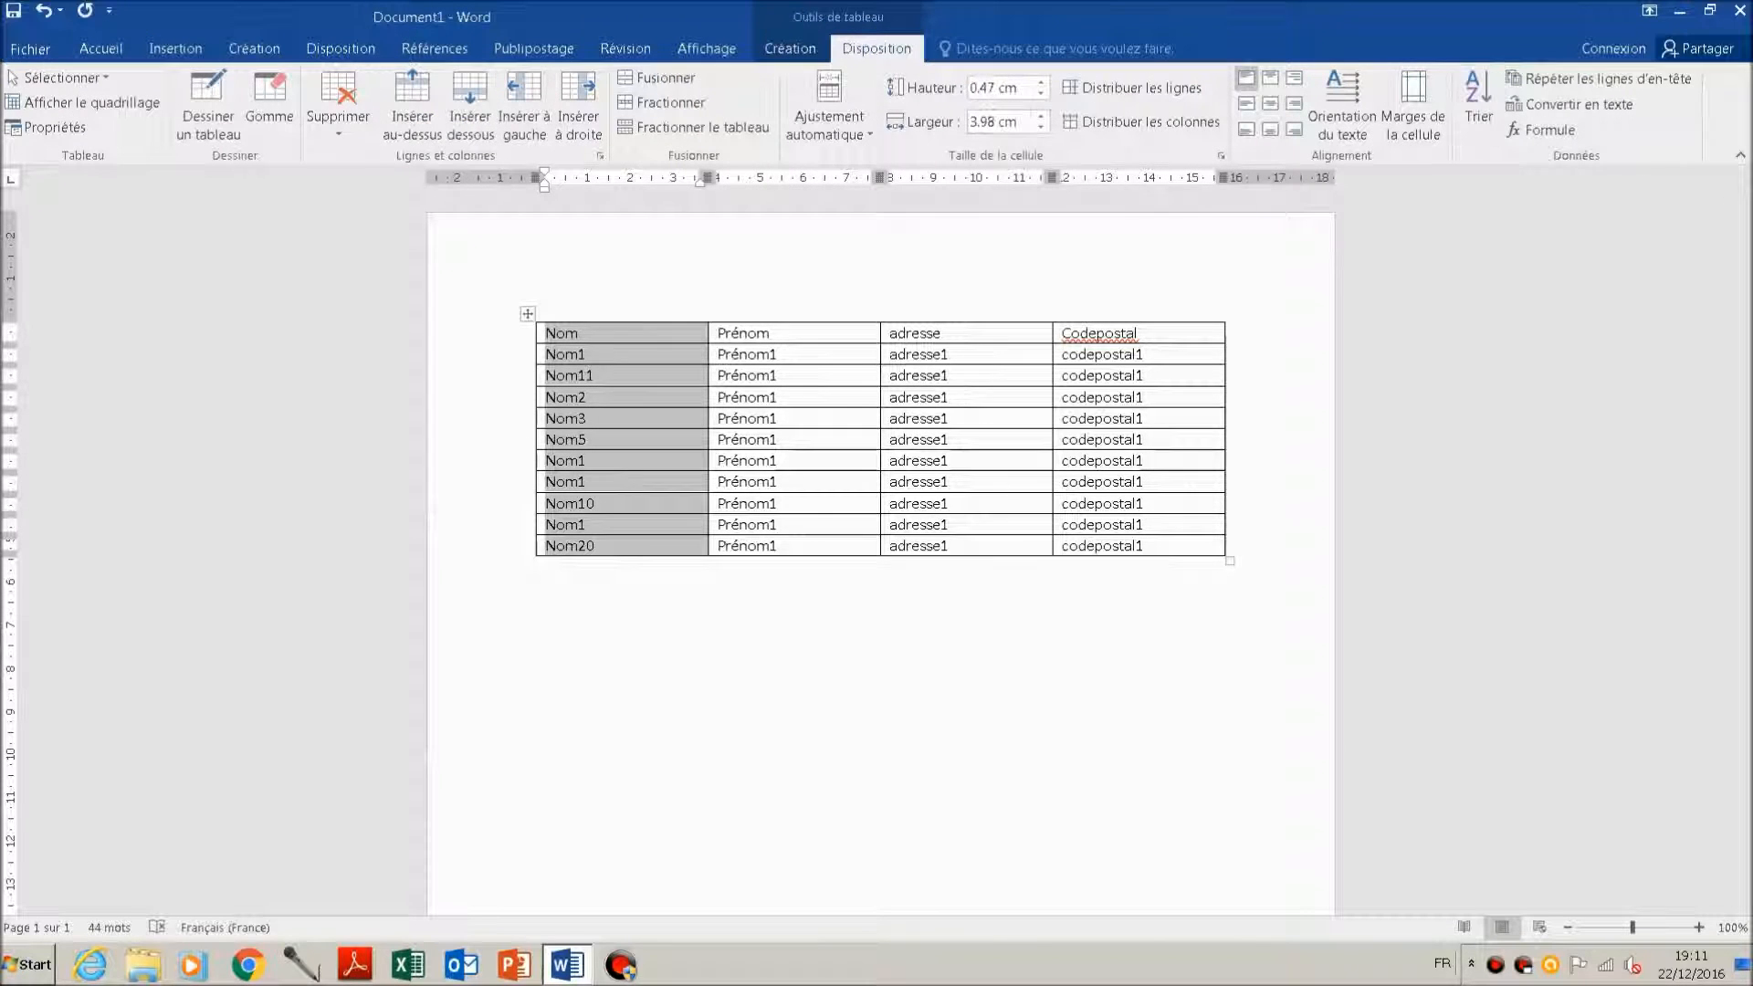
{"action": "left_click", "coordinate": [1478, 102]}
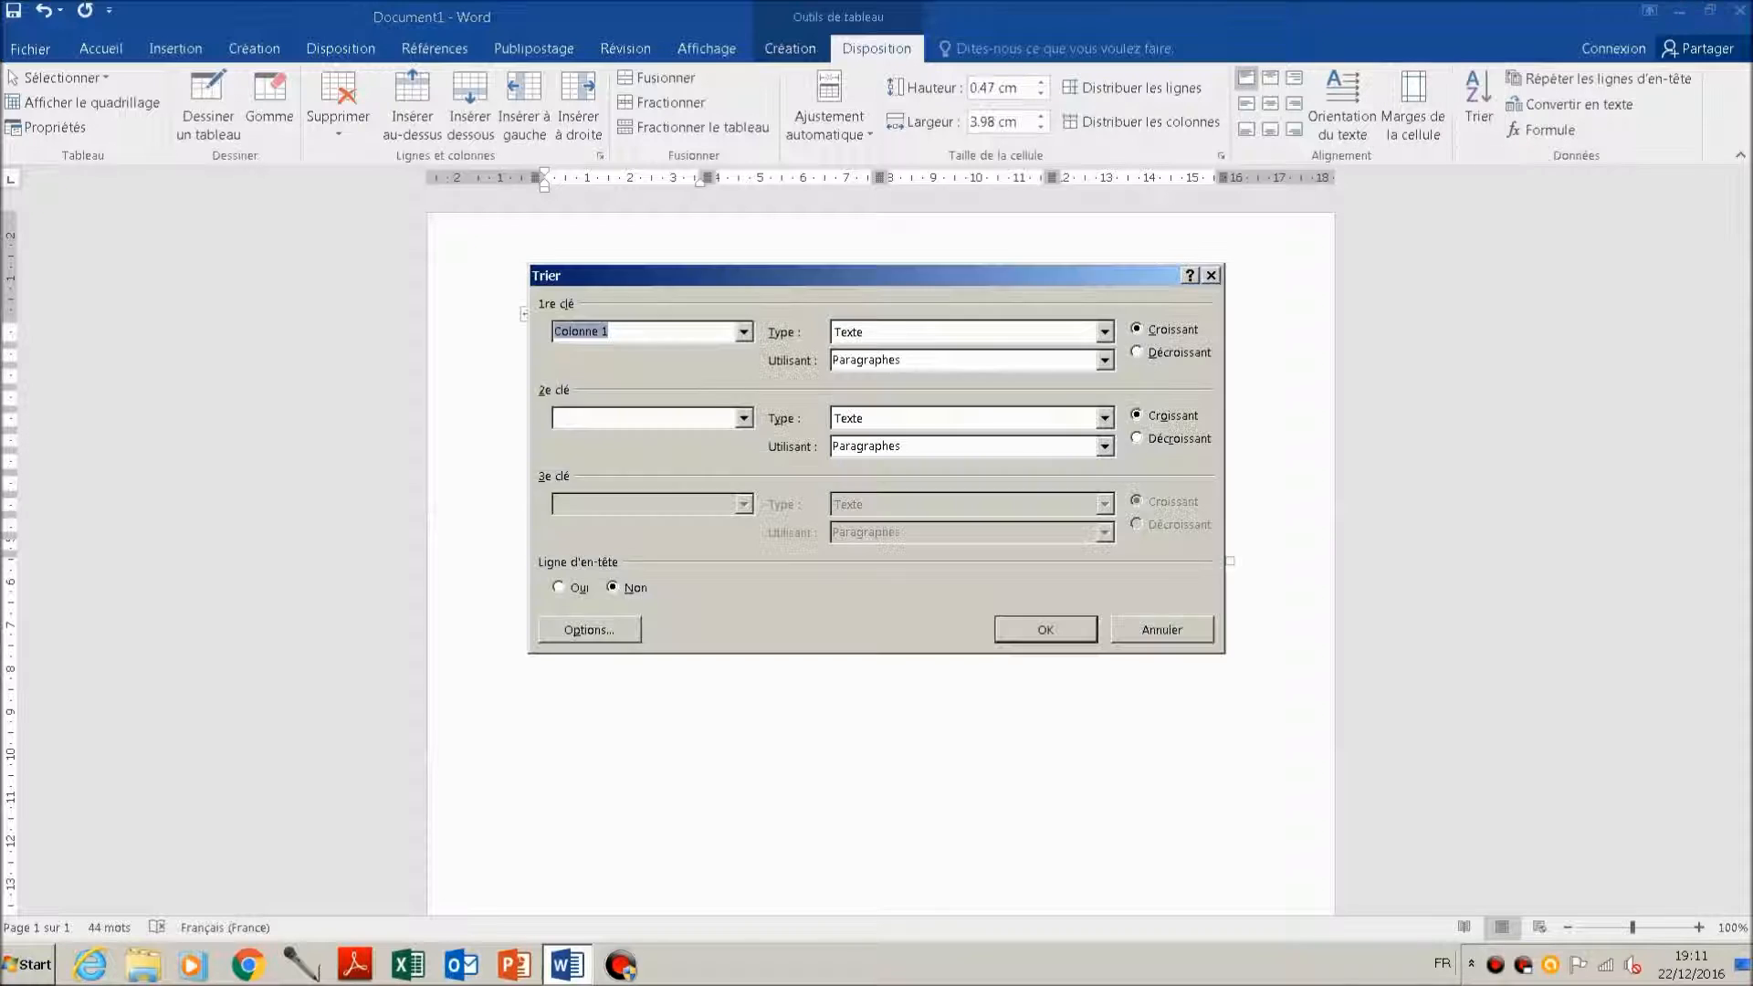
{"action": "left_click_drag", "start_coordinate": [876, 276], "coordinate": [1010, 306]}
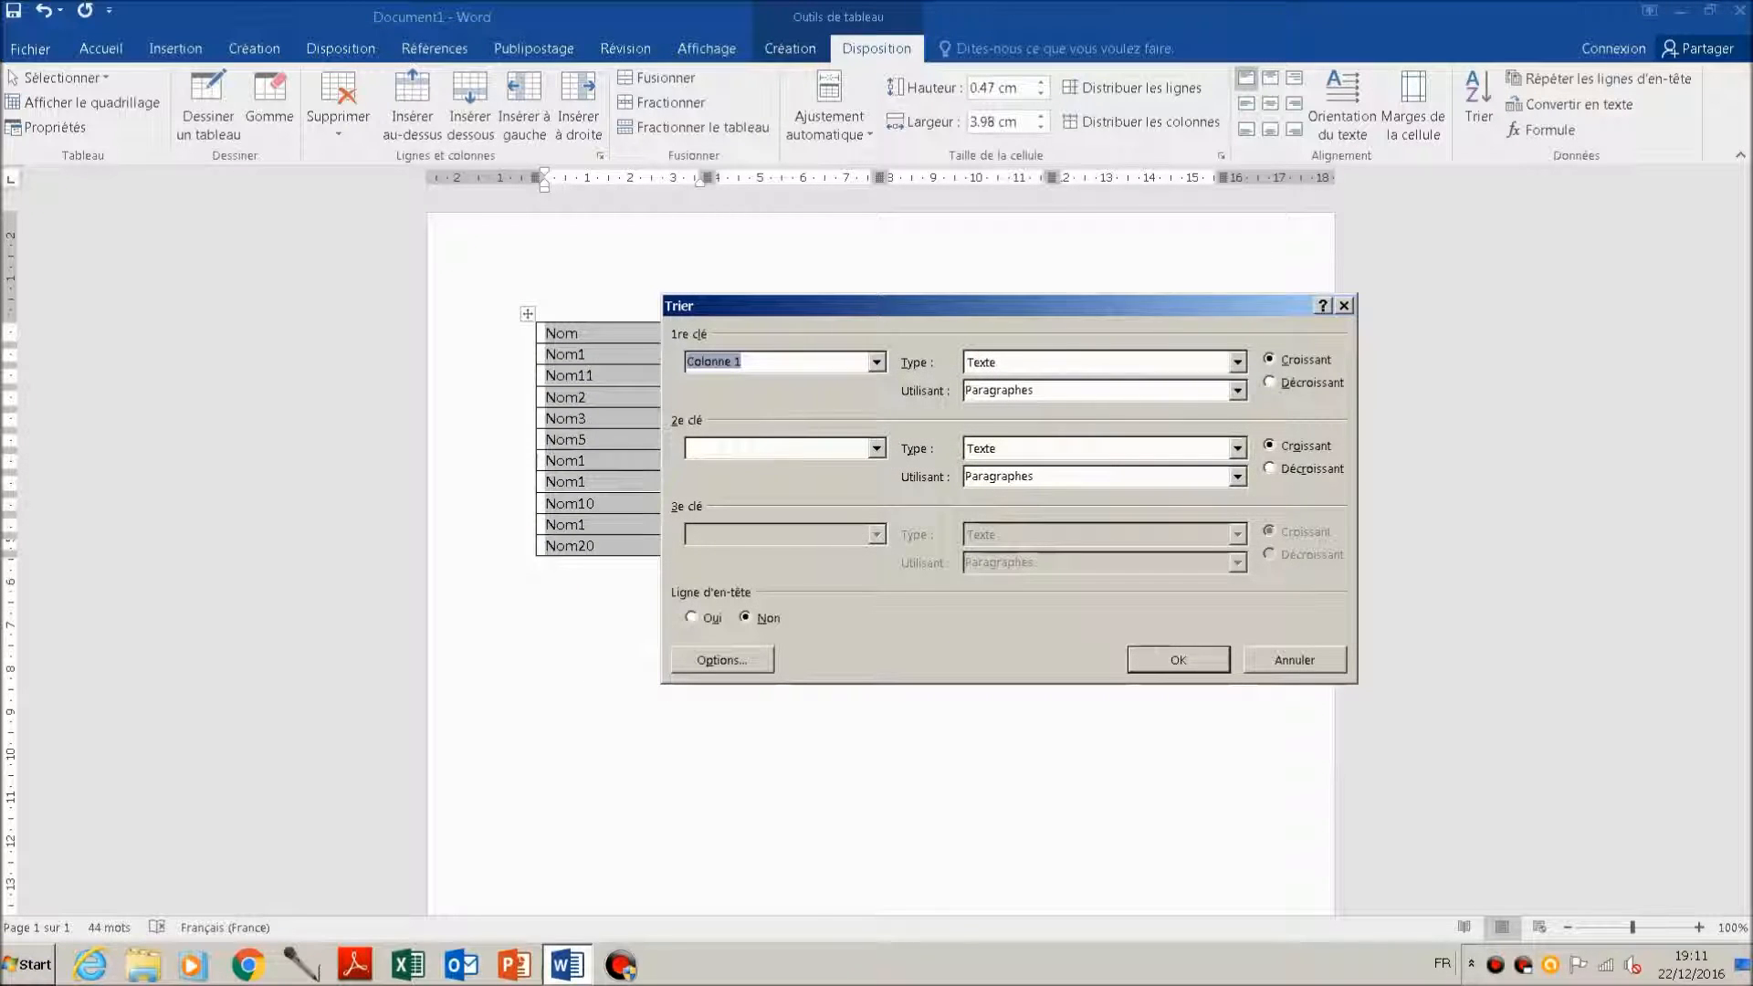
{"action": "key", "text": "Return"}
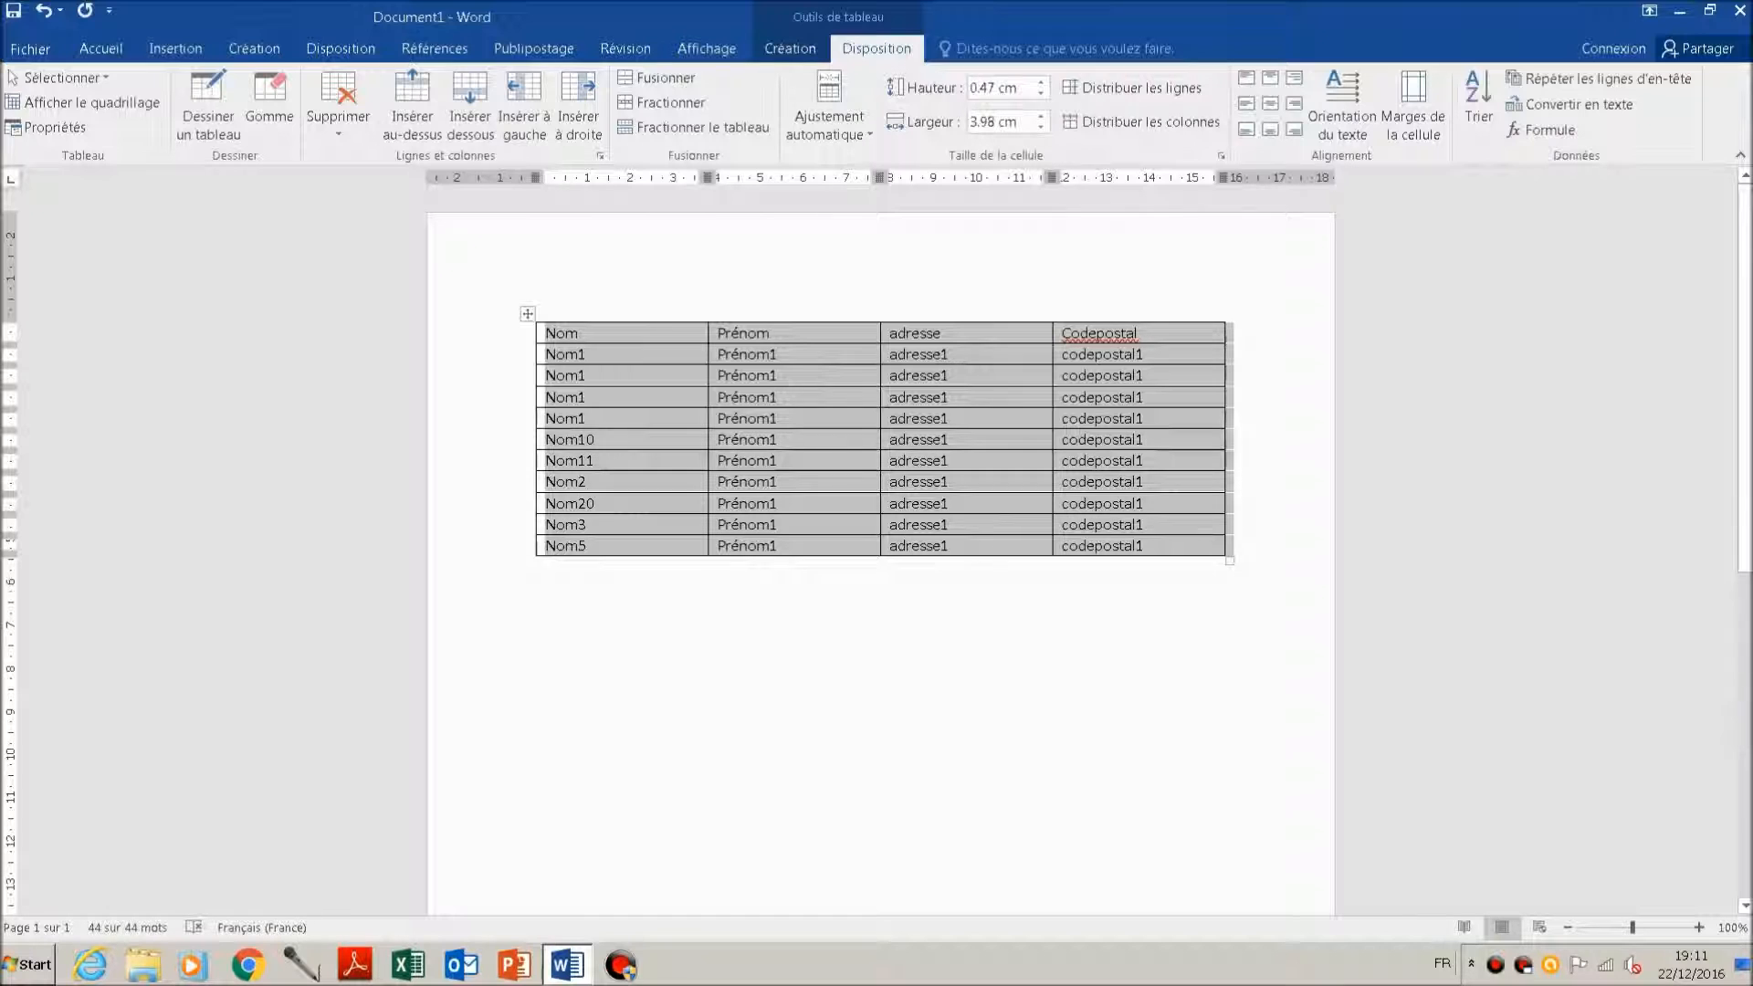
{"action": "left_click", "coordinate": [587, 354]}
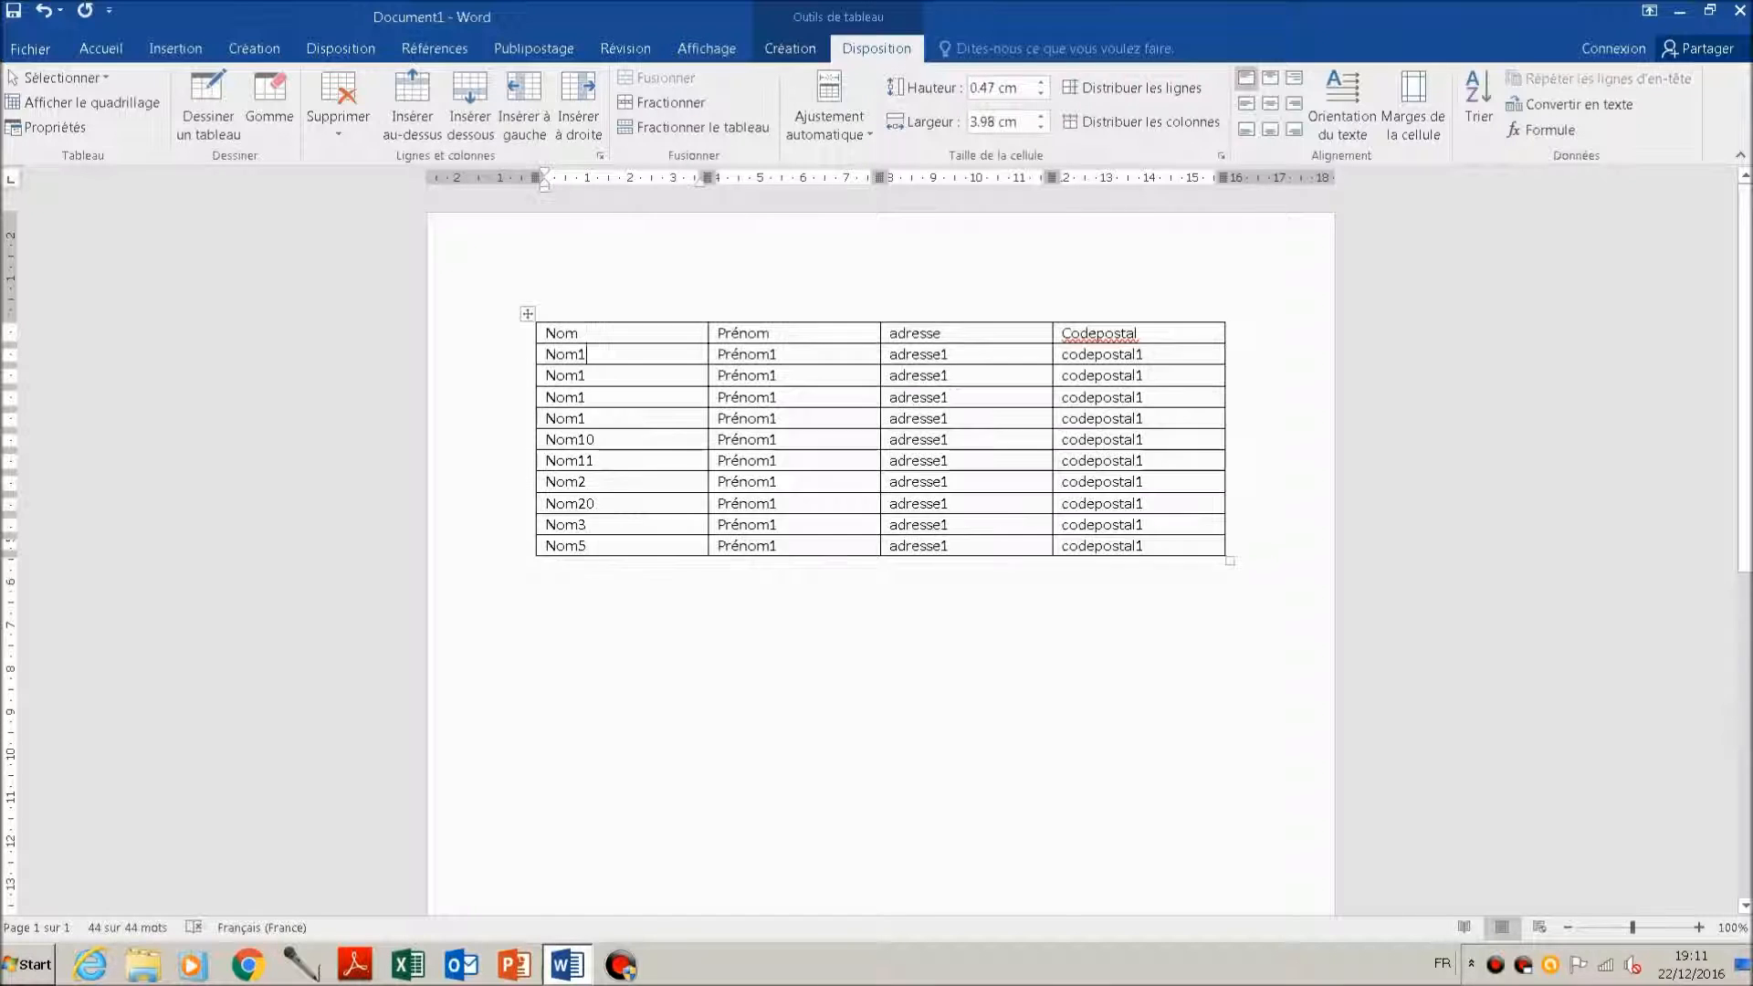